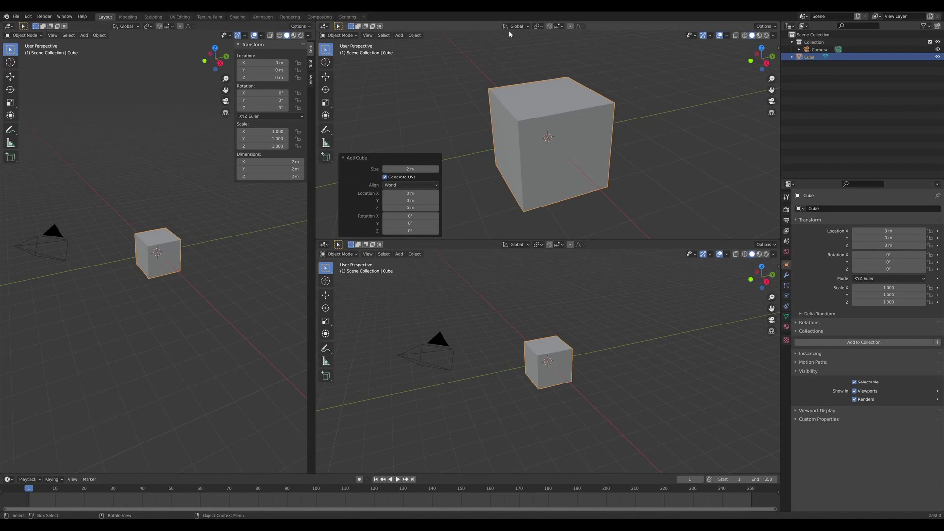
Delete the default cube and bring up the list of objects to add
key(Delete)
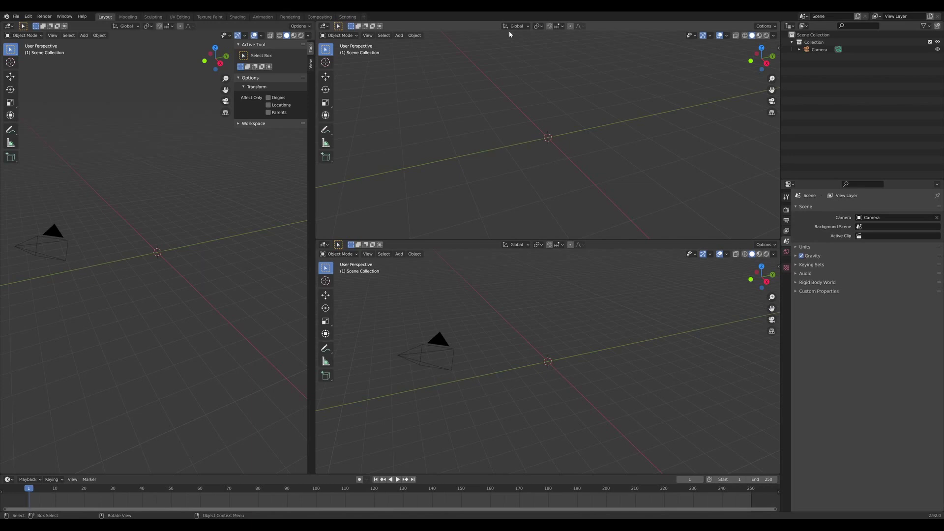
key(shift+a)
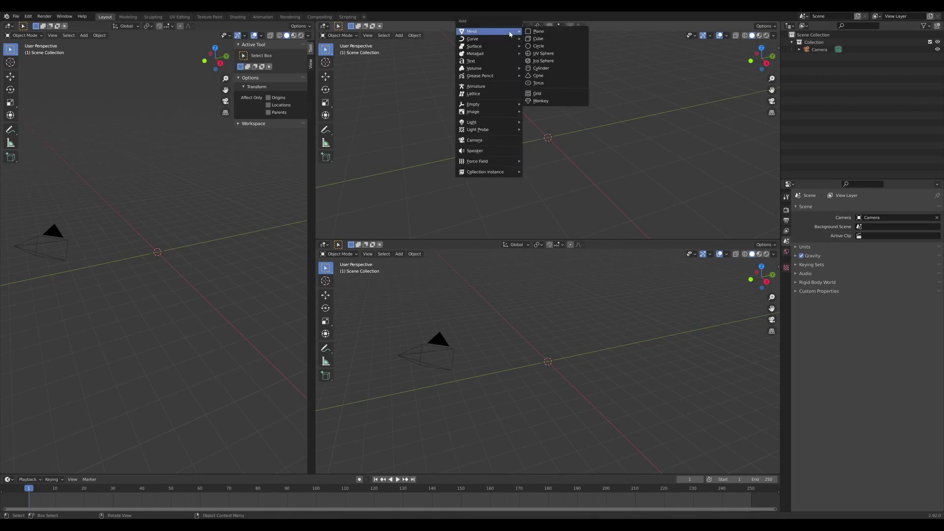
Add a UV sphere with 256 segments at the origin and deselect it
click(558, 60)
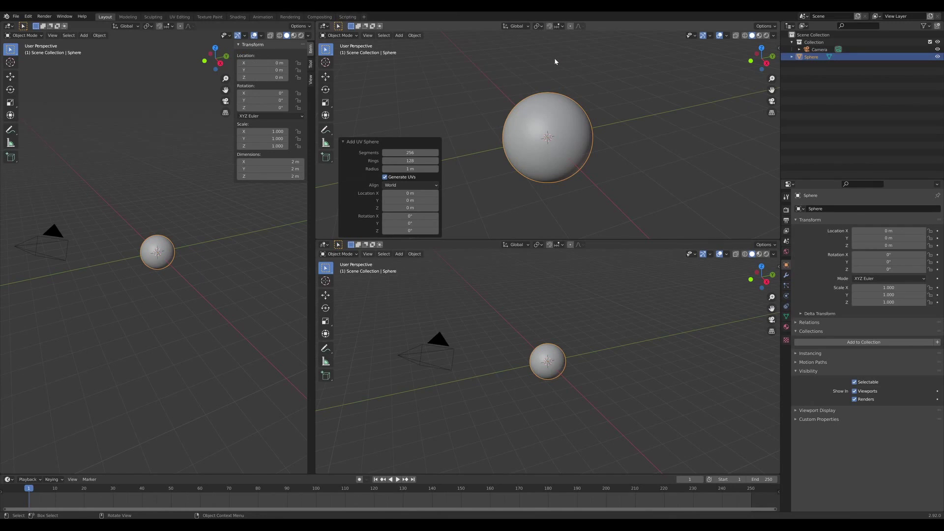
click(410, 152)
key(Return)
key(alt+a)
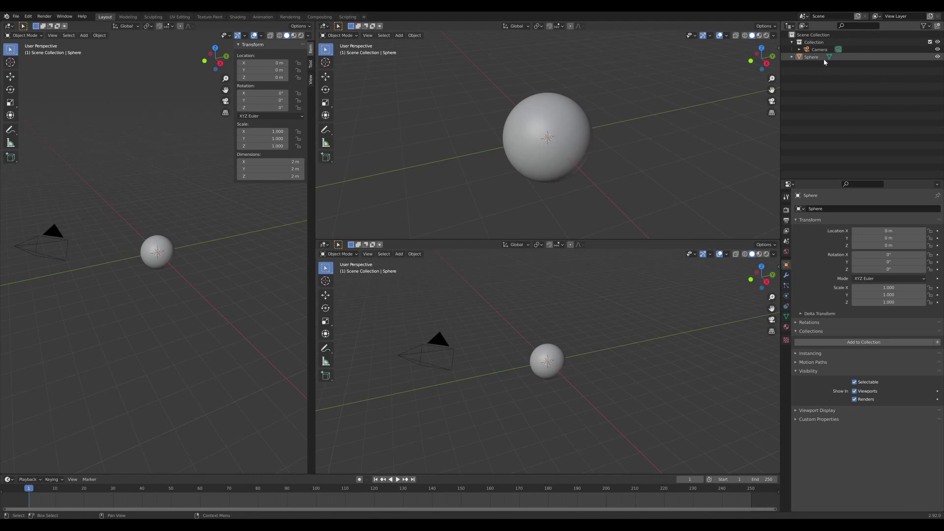
Create a Planet collection holding the sphere, renamed Surface
right_click(815, 81)
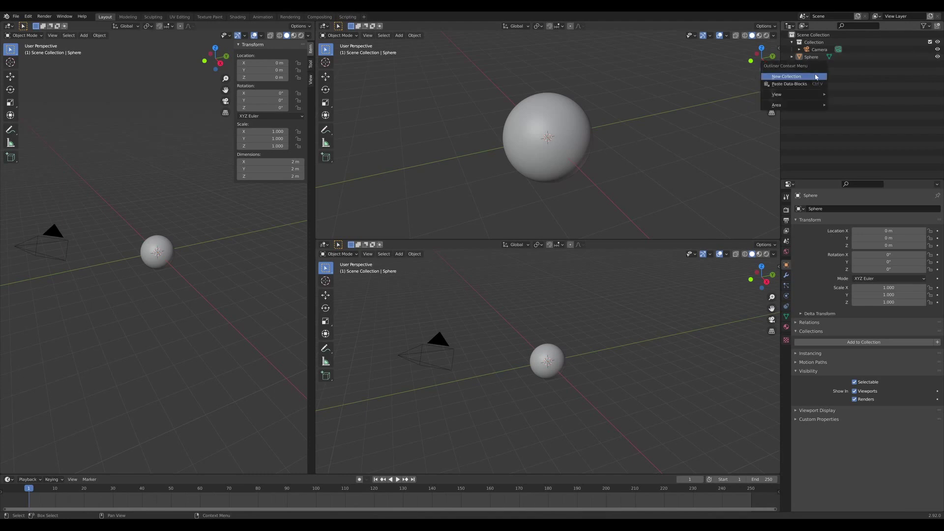
click(816, 76)
double_click(821, 59)
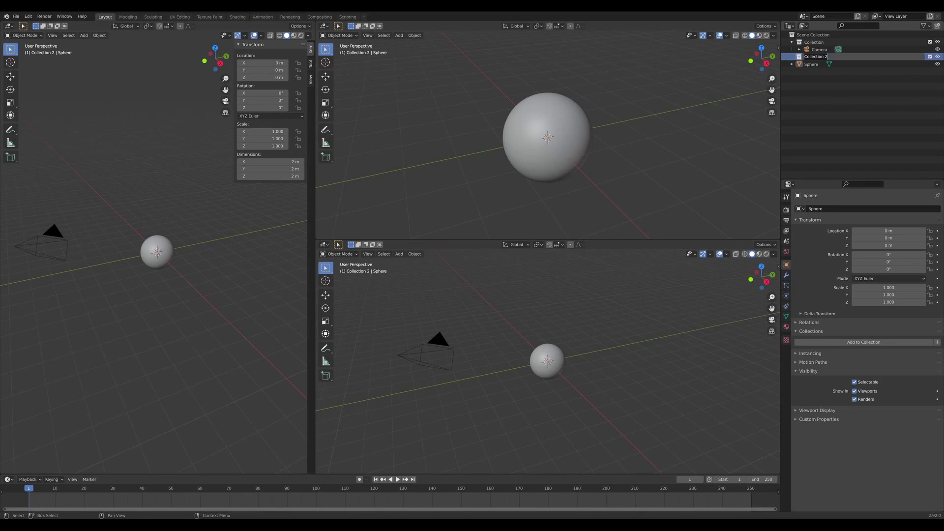
text(Planet)
key(Return)
drag(811, 65, 815, 57)
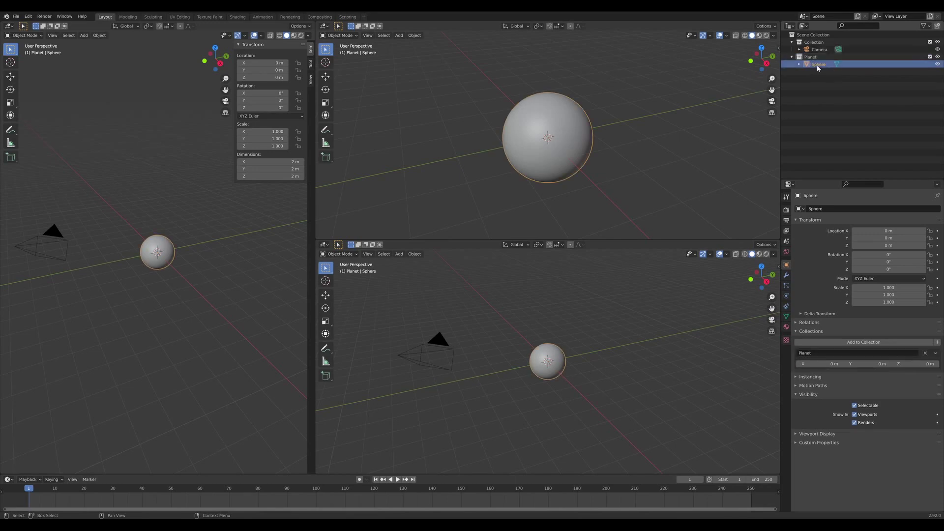
double_click(818, 64)
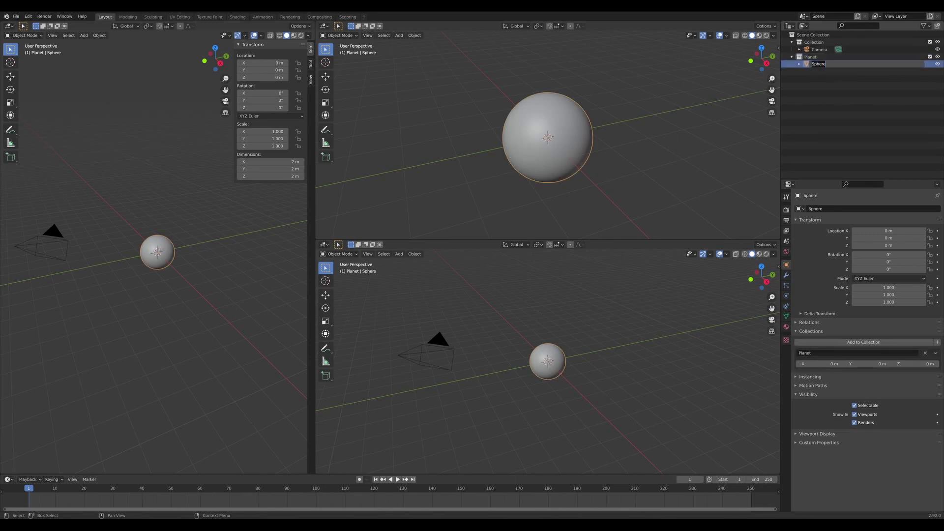
text(Surface)
key(Return)
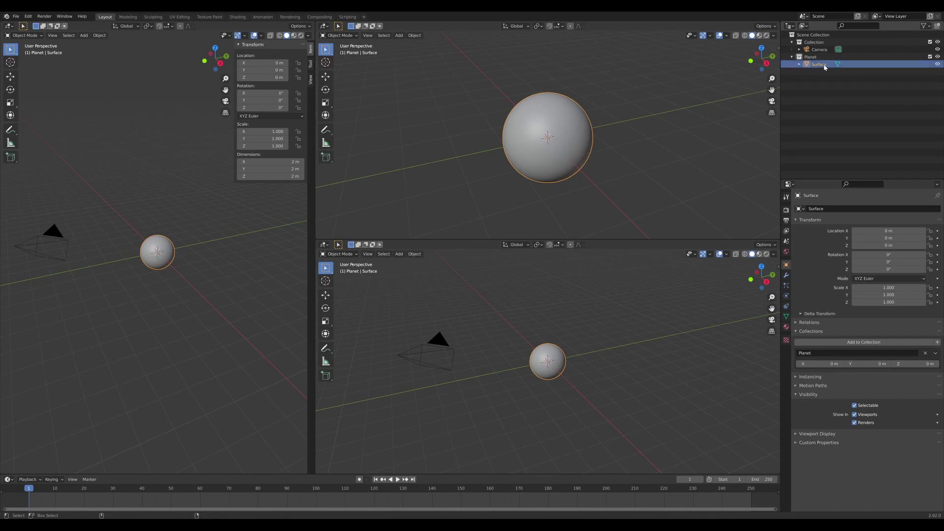
Duplicate the Surface sphere twice and rename the first copy Clouds
key(ctrl+c)
key(ctrl+v)
double_click(828, 73)
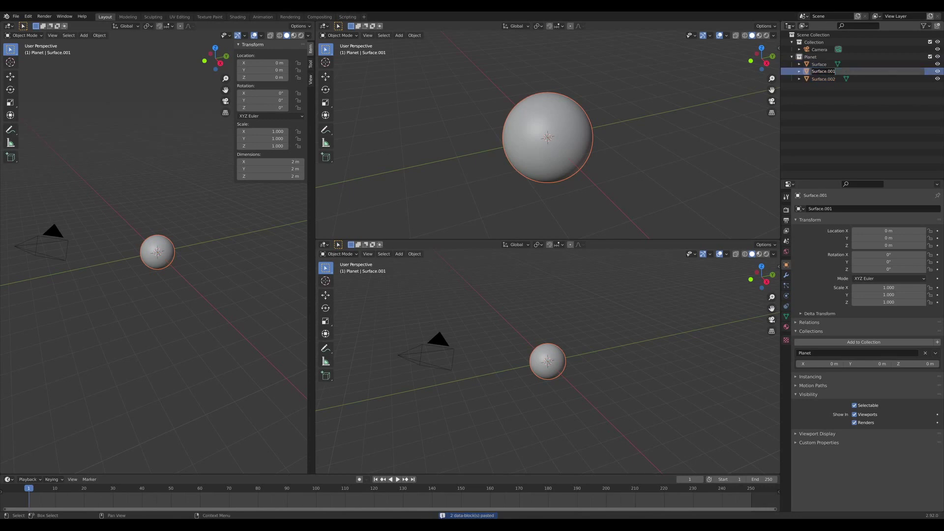
text(Clouds)
key(Return)
text(Atmosphere)
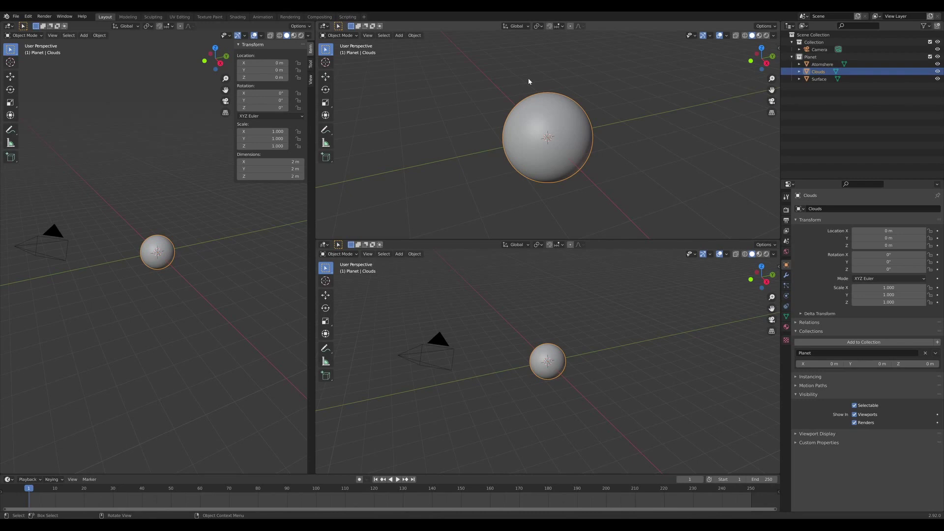
Scale the Atomshere sphere to 1.005 on all axes
double_click(266, 132)
text(1.0)
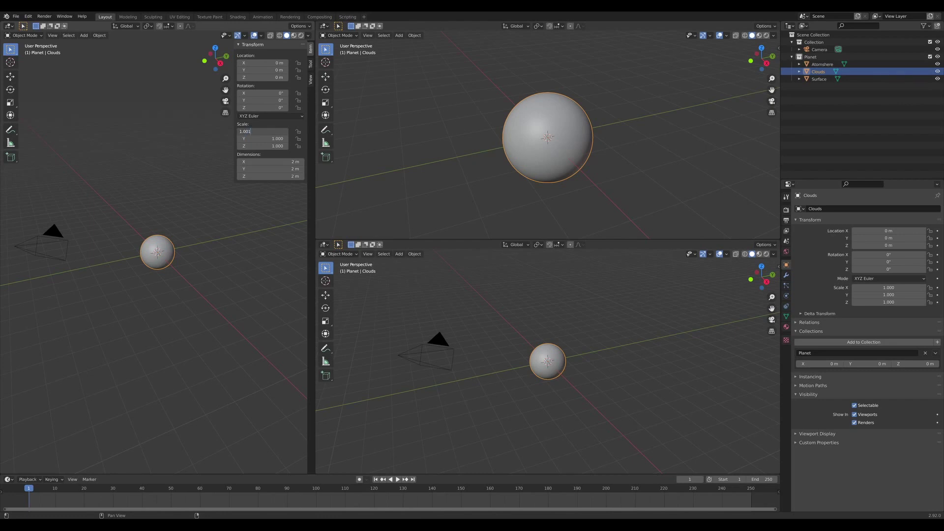
key(ctrl+a)
key(Up)
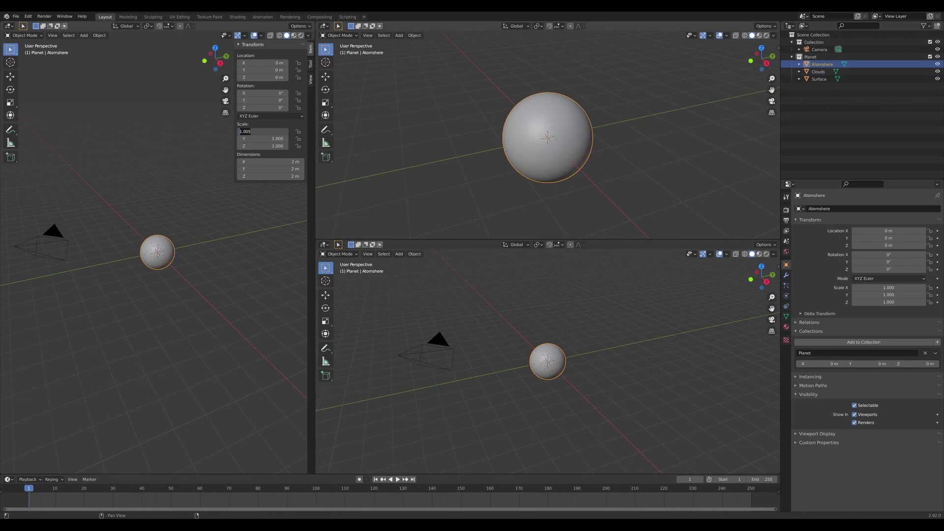
key(Return)
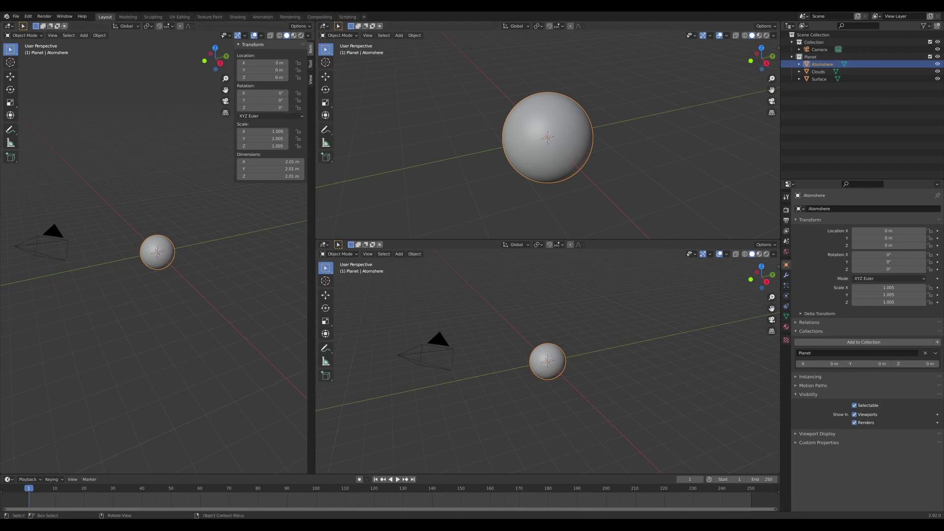
Hide the Atomshere sphere and switch the render engine to Cycles
click(938, 65)
key(Up)
key(Up)
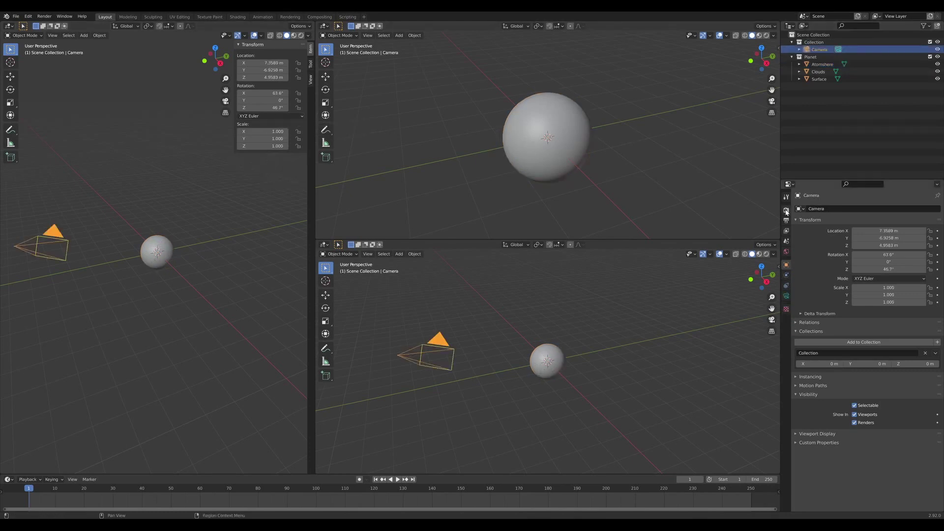
click(787, 212)
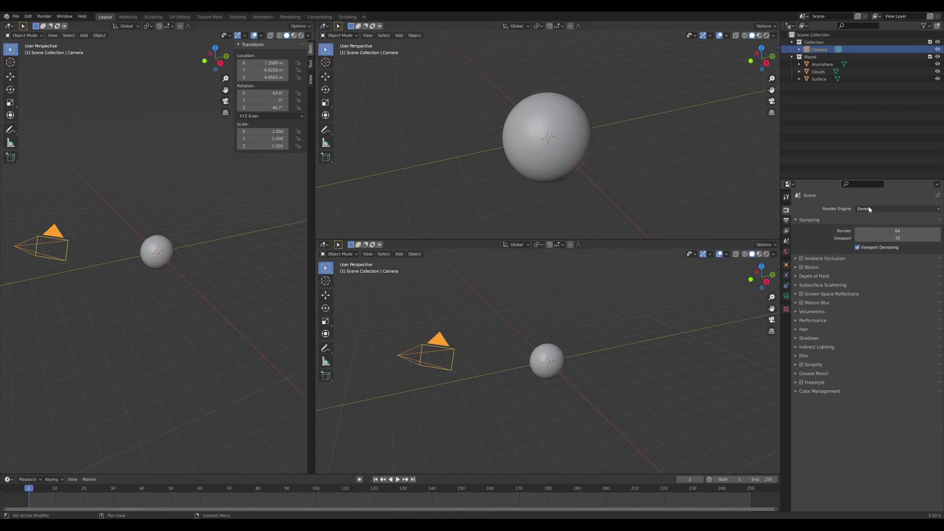
click(878, 209)
click(874, 233)
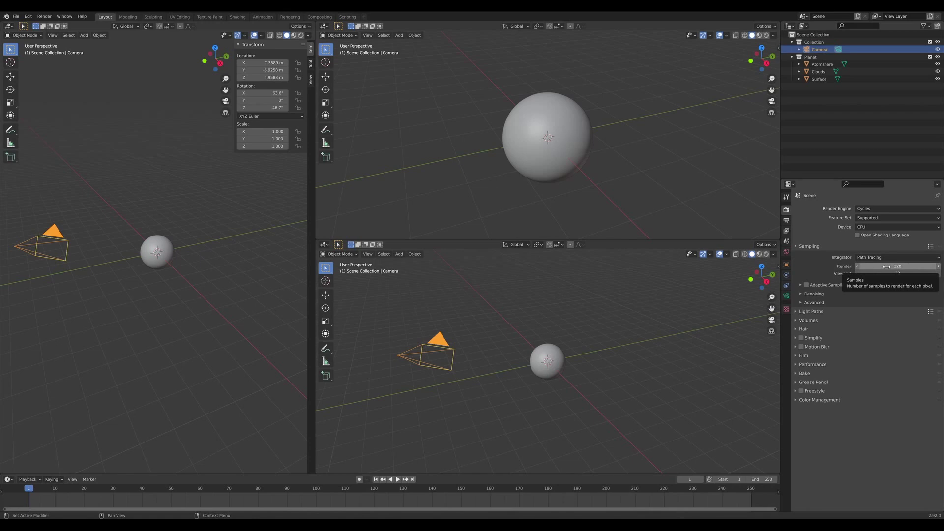
Set render samples to 256 and expand the volume render settings
click(887, 266)
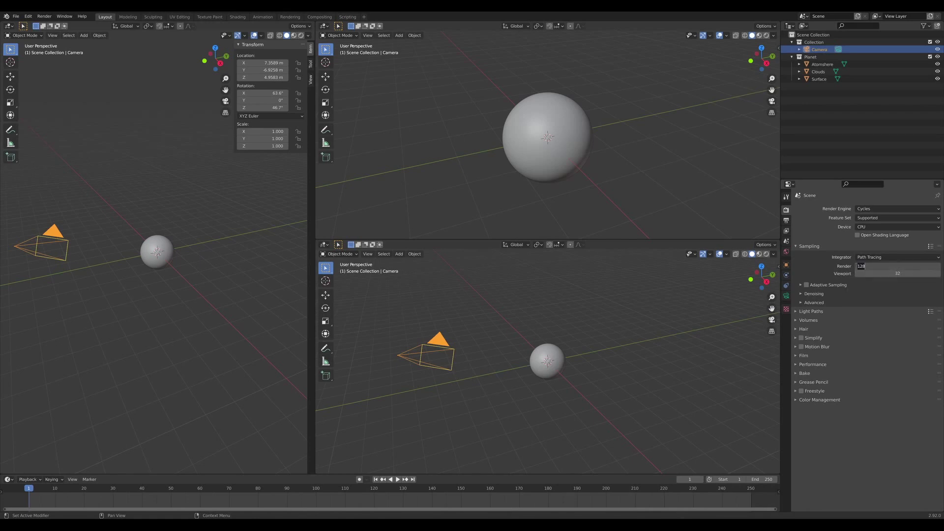
text(256)
key(Return)
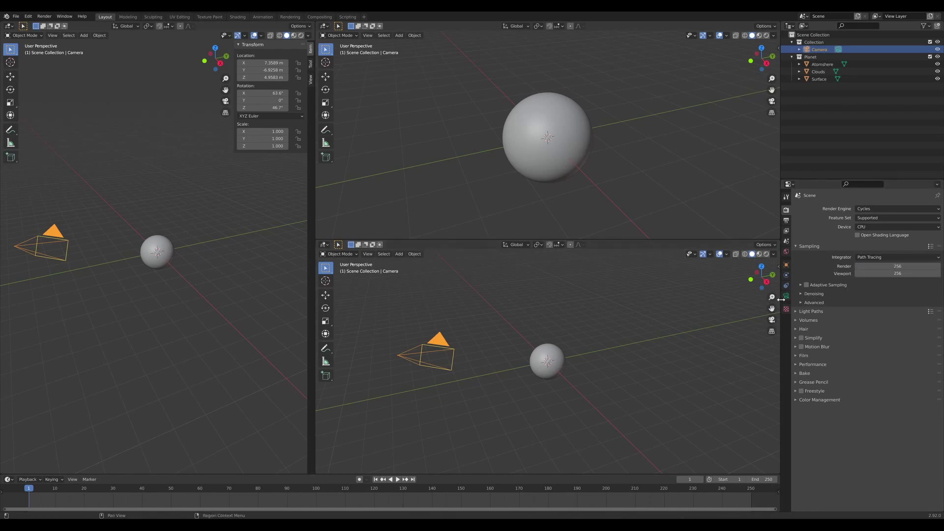
click(832, 287)
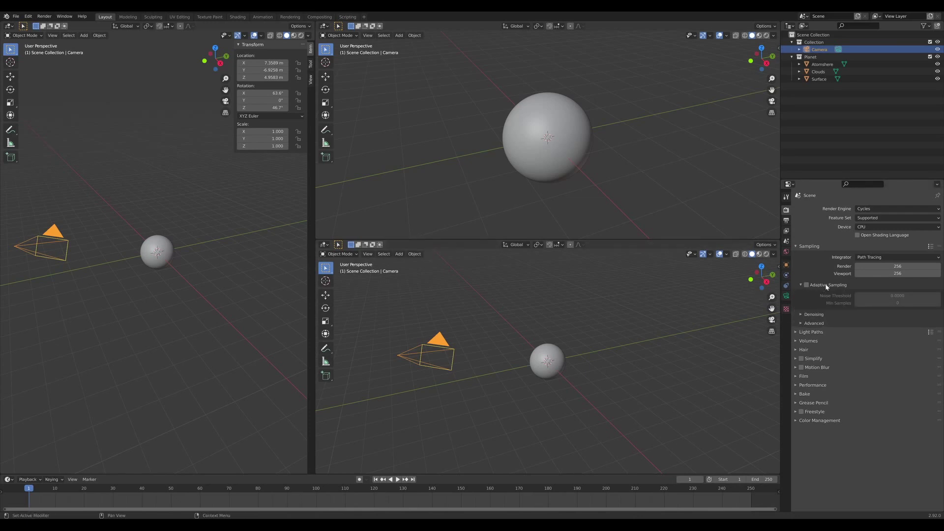
click(826, 287)
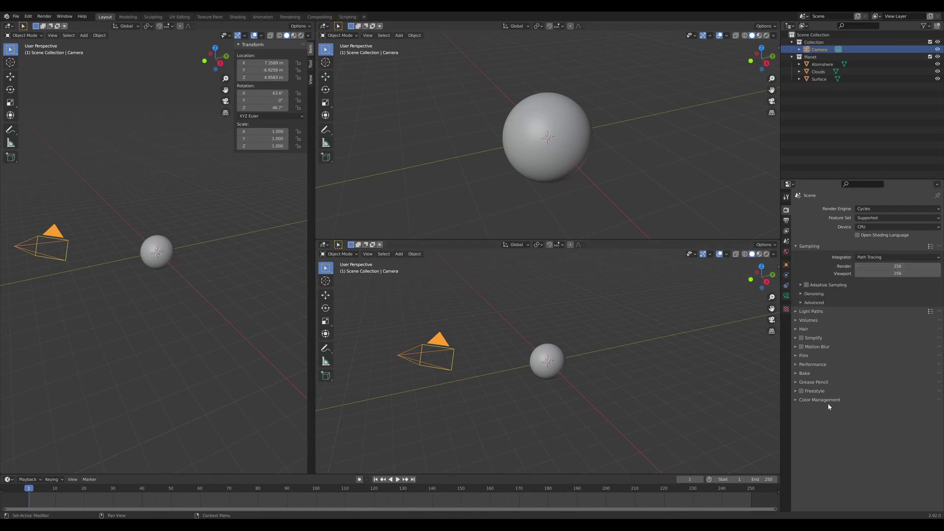
click(825, 320)
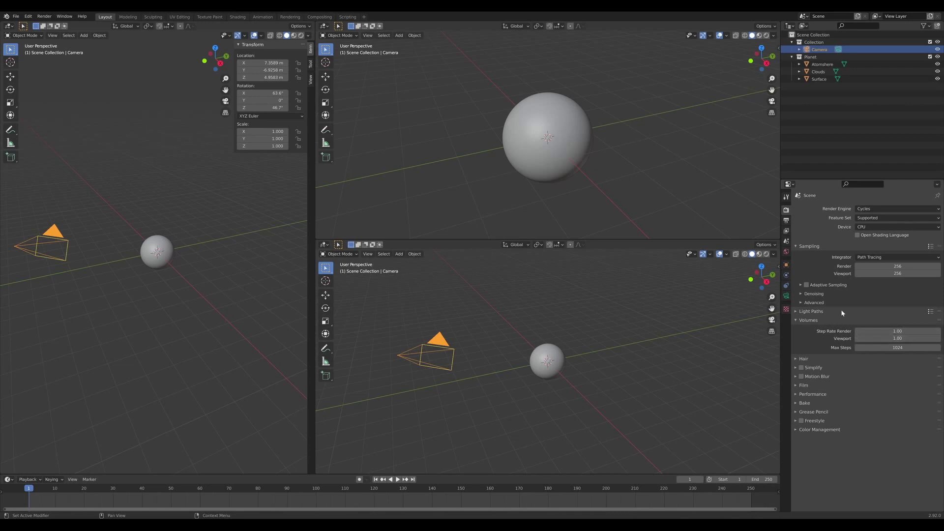
Preview rendered shading through the camera, set camera X to 0 and move it along Y toward the sphere
click(768, 35)
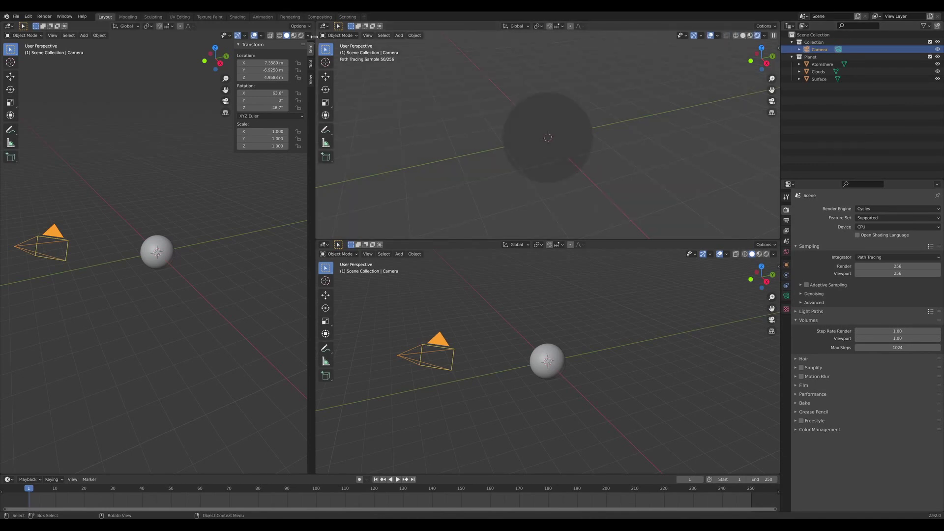
click(368, 36)
mouse_move(391, 110)
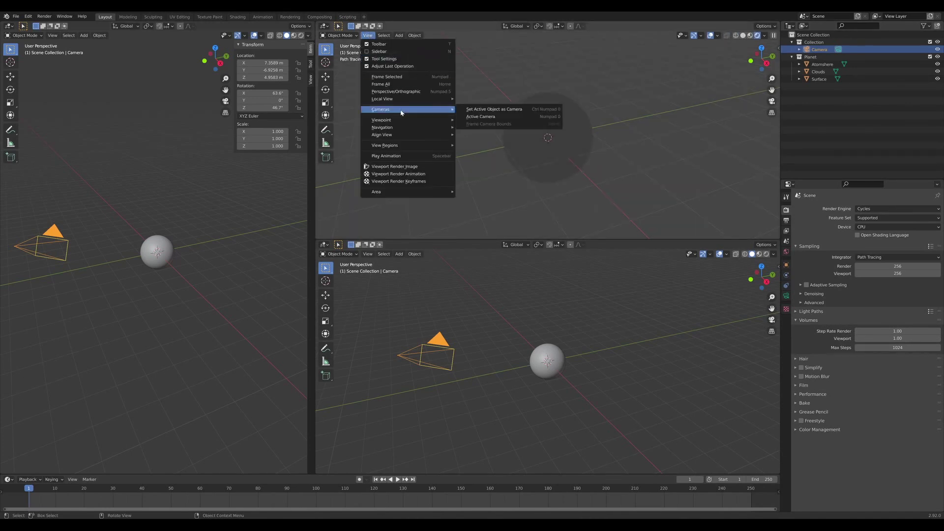
click(482, 117)
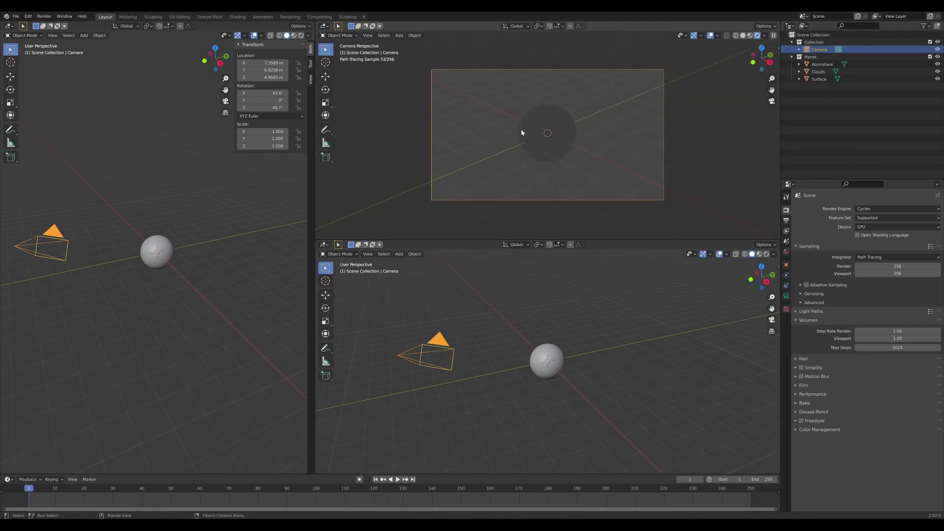
mouse_move(173, 187)
middle_down()
mouse_move(187, 198)
mouse_move(189, 187)
middle_up()
click(262, 63)
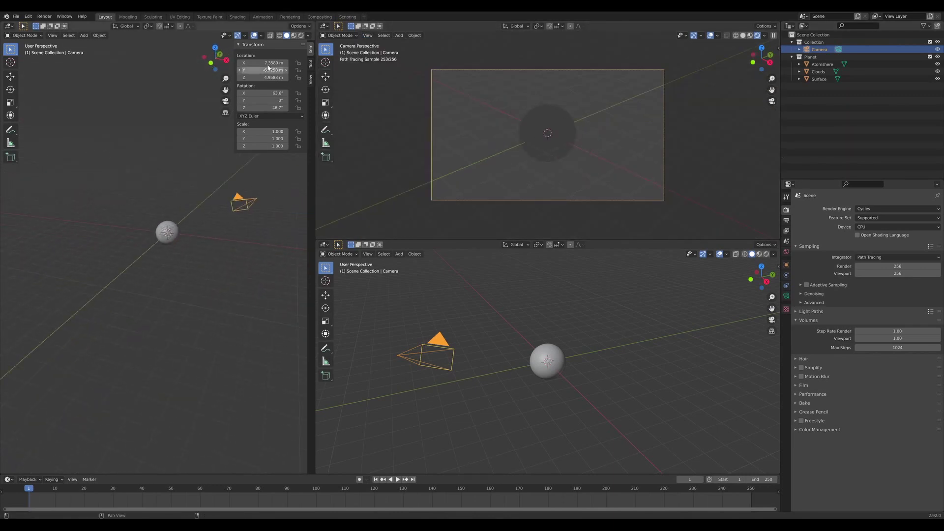
text(0)
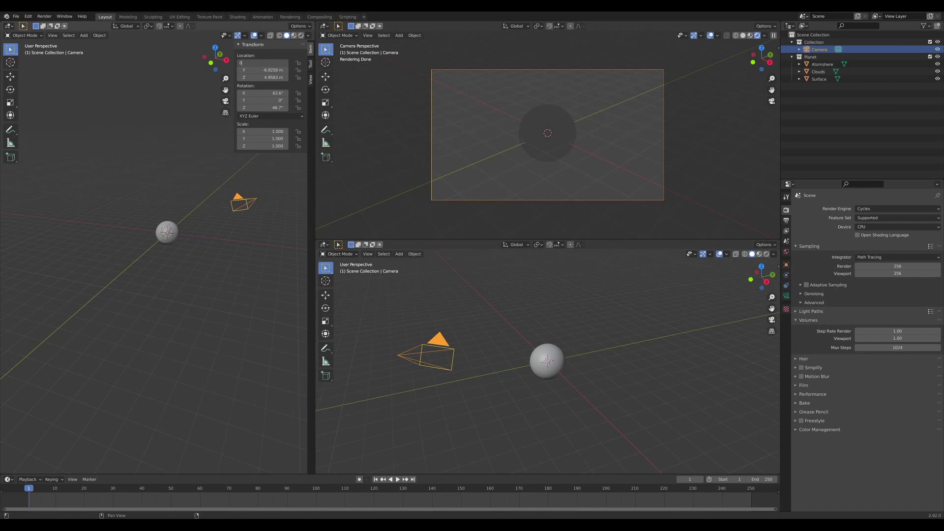
key(Return)
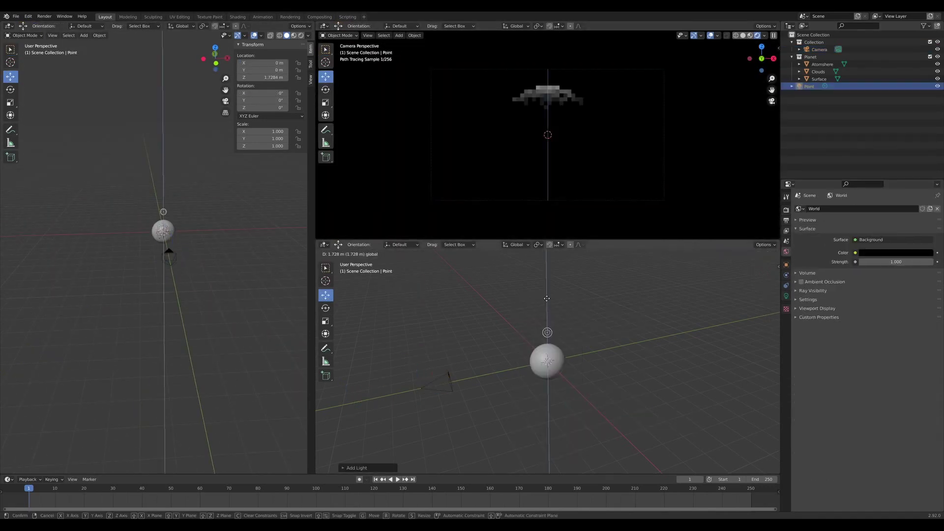
mouse_move(173, 279)
mouse_down()
mouse_move(168, 248)
mouse_move(169, 260)
mouse_up()
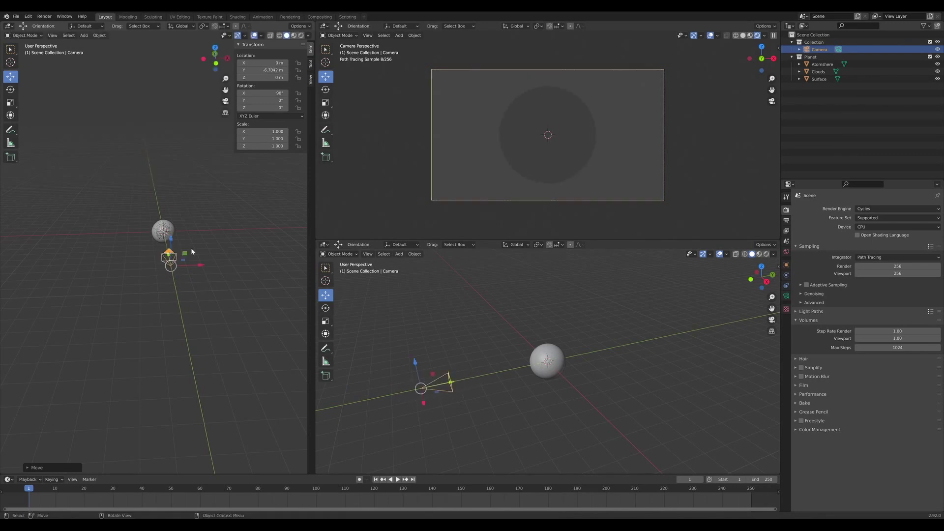
Make the camera's passepartout fully opaque in its viewport display settings
click(787, 296)
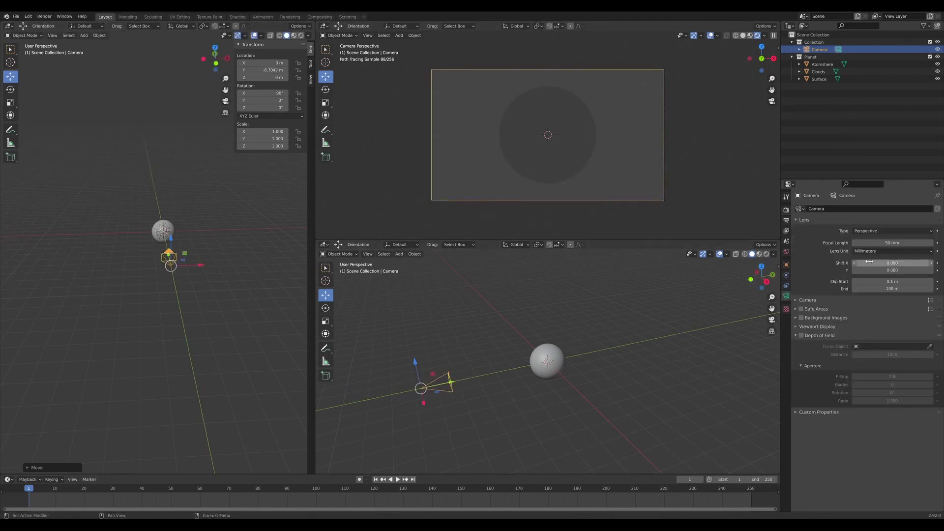
click(828, 327)
drag(896, 380, 934, 380)
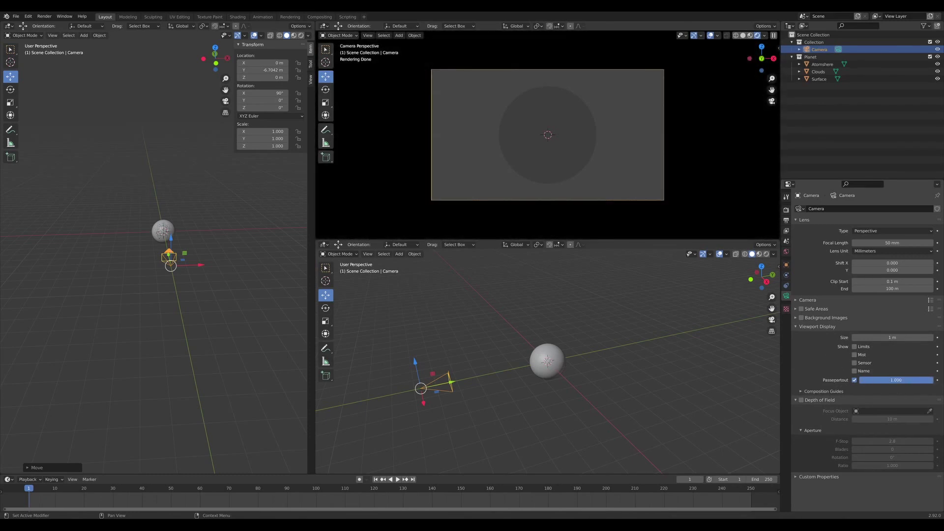
drag(892, 380, 897, 355)
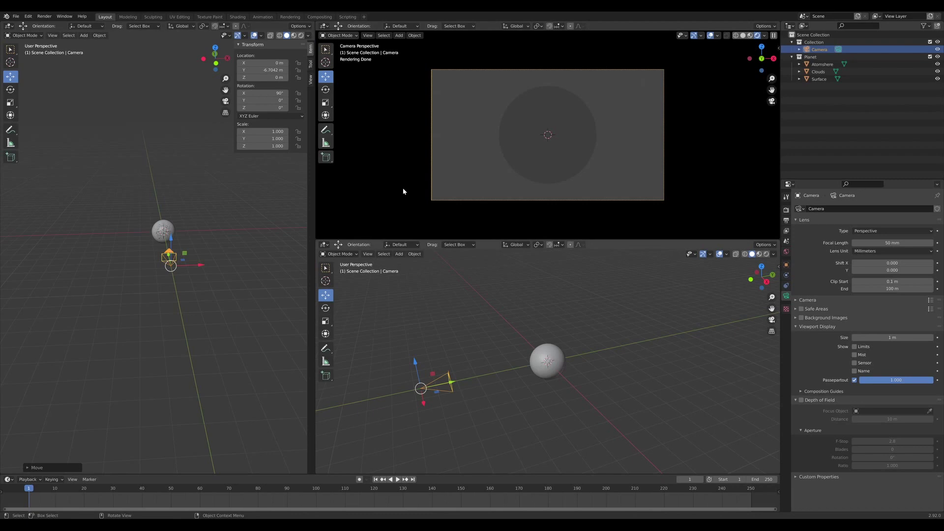
Turn the world background colour black
click(871, 121)
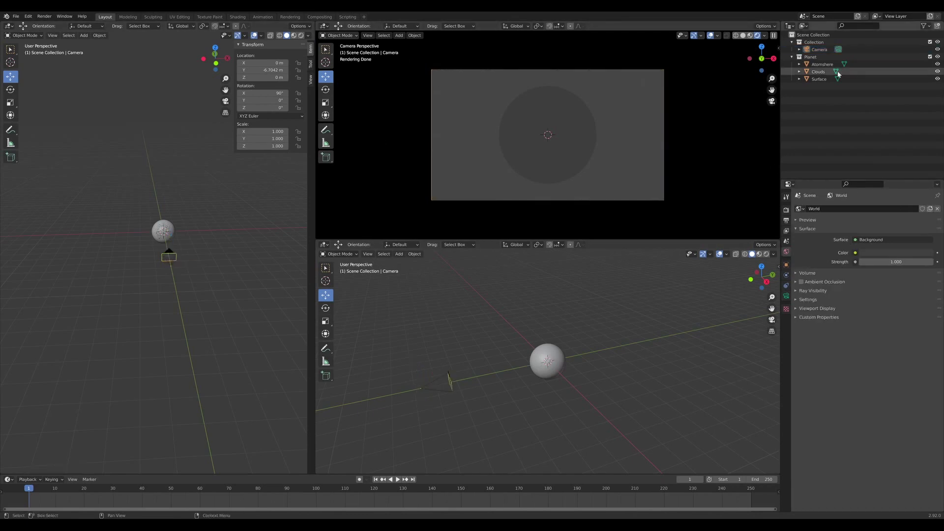
click(869, 253)
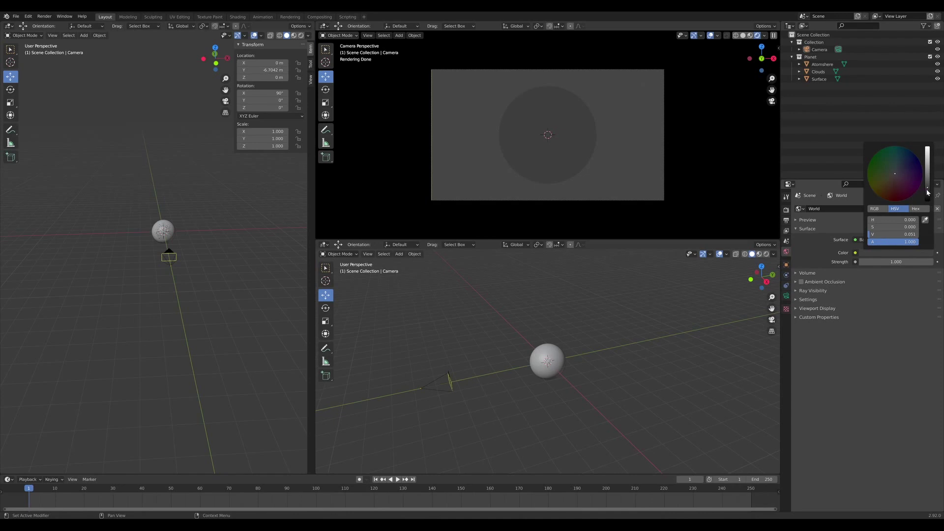
drag(928, 192, 927, 203)
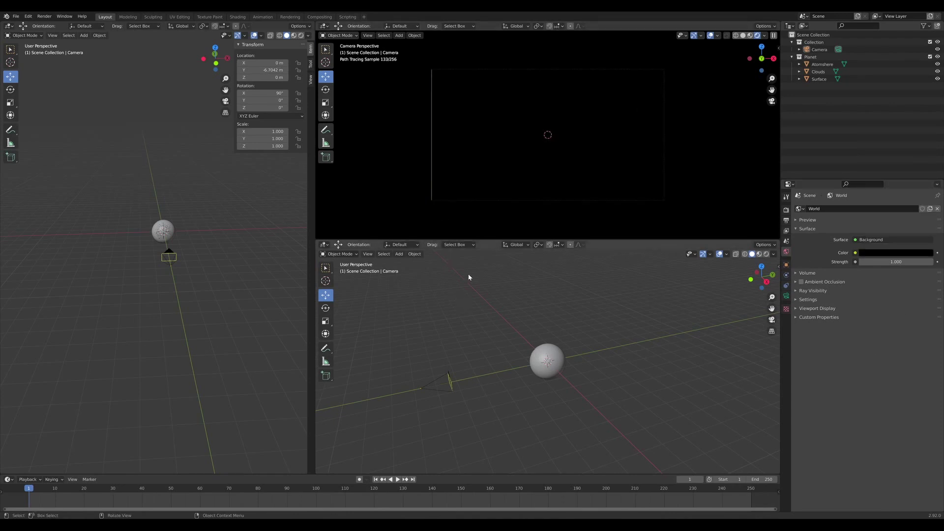
Add a point light to the scene
key(shift+a)
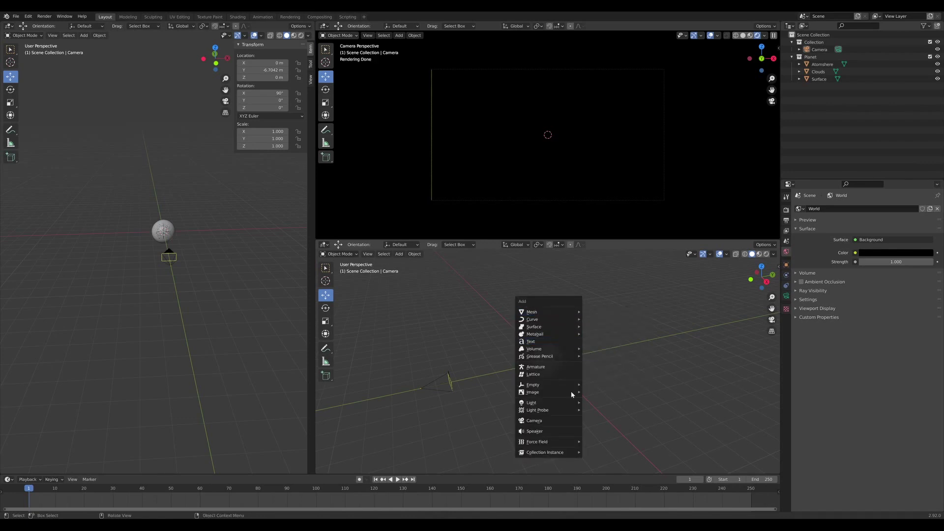
mouse_move(533, 402)
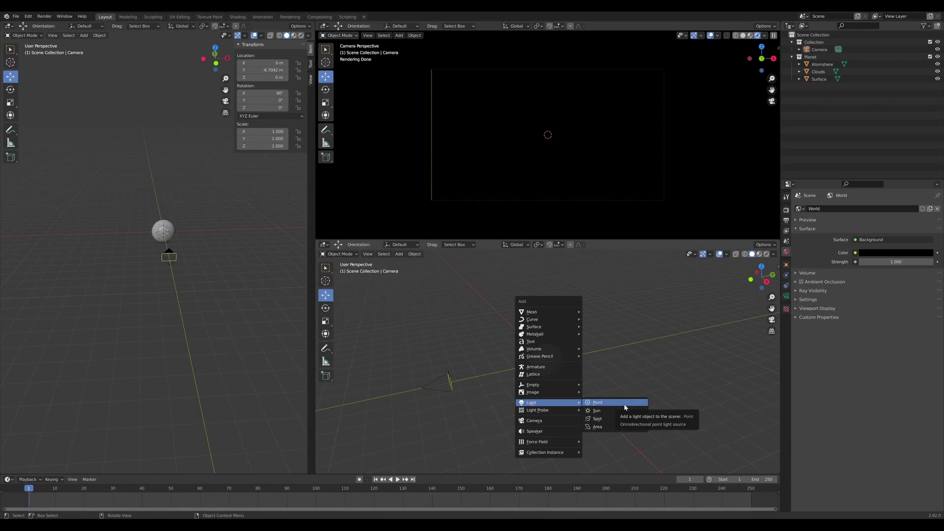
click(598, 403)
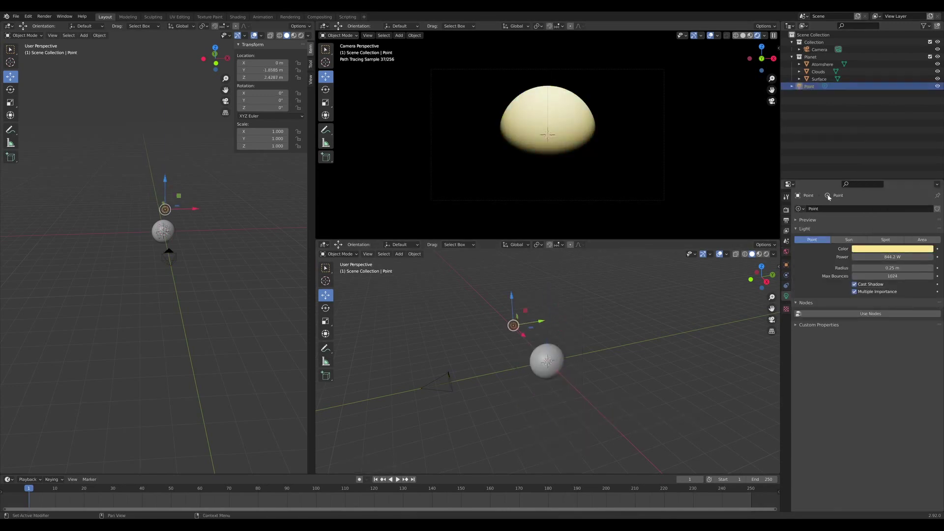
click(787, 251)
click(855, 253)
click(717, 342)
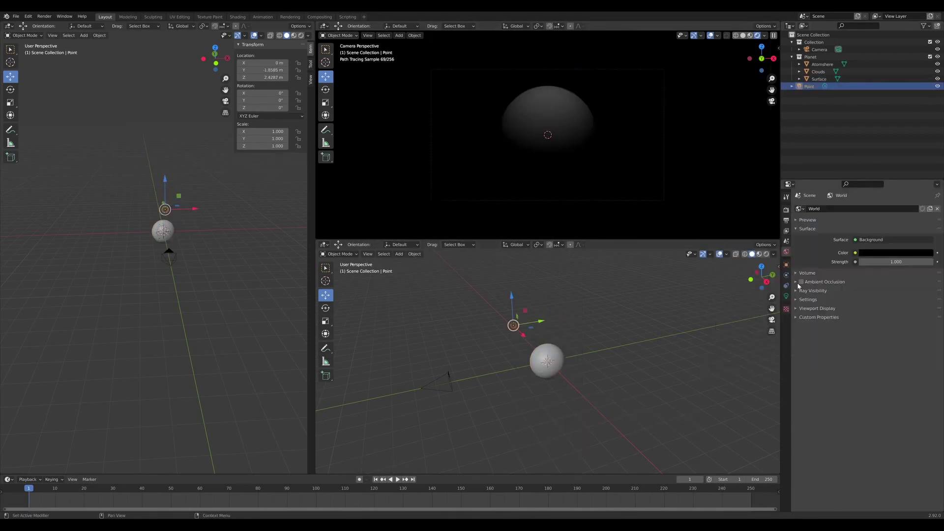
Raise the point light's power to 844.2 W with a pale yellow colour
click(786, 296)
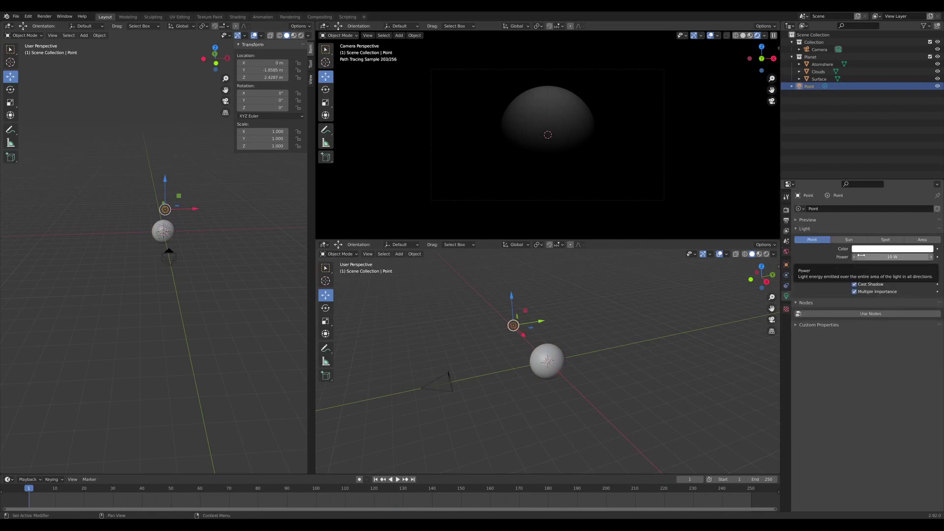
drag(861, 257, 915, 255)
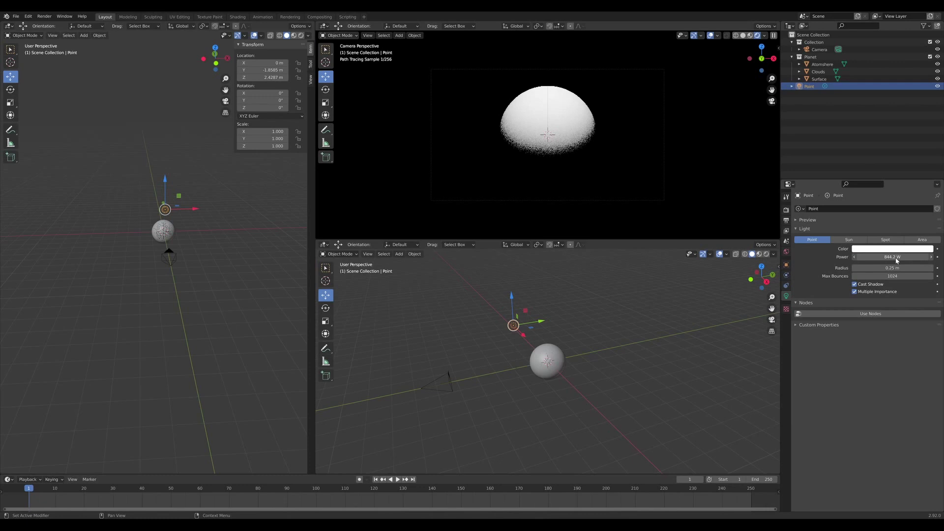
click(892, 248)
click(937, 249)
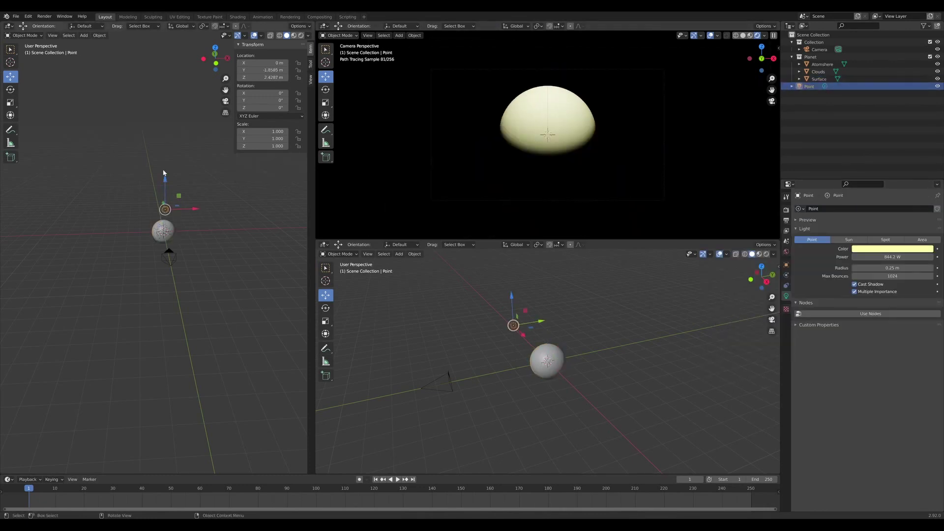
scroll(536, 122, up, 1)
scroll(536, 119, up, 1)
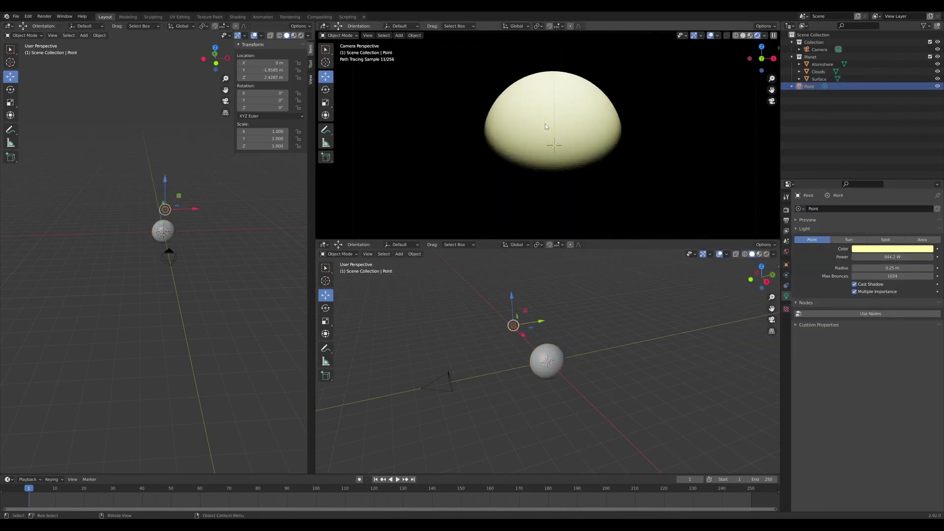
scroll(581, 138, up, 4)
scroll(581, 138, down, 3)
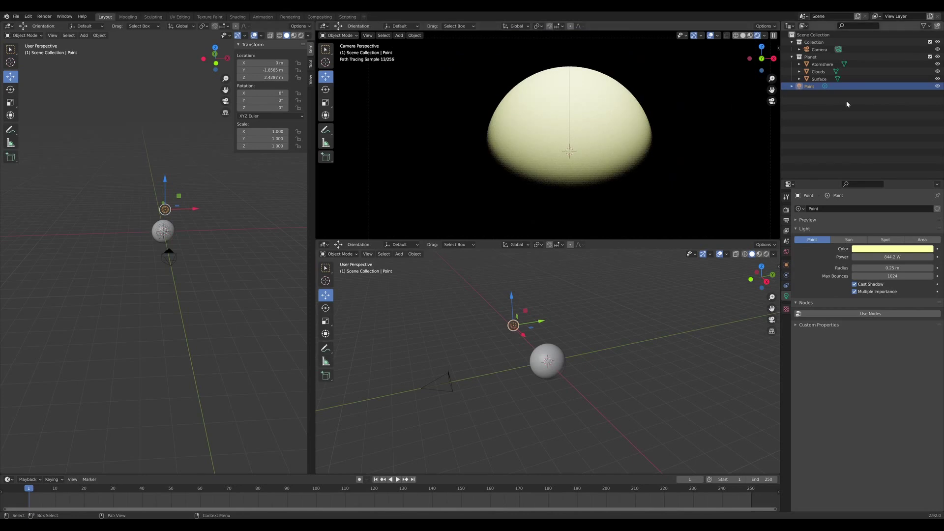
Give the Surface sphere a level-2 Subdivision Surface modifier
click(819, 79)
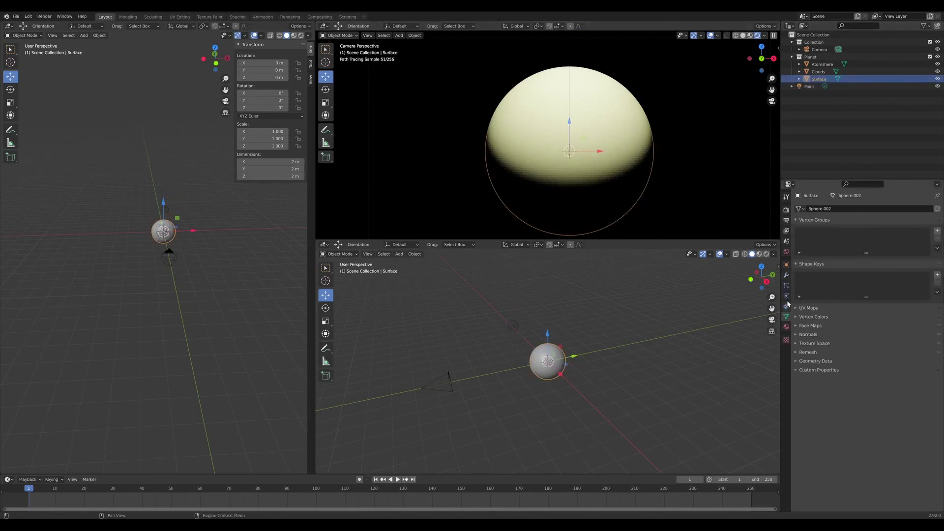
click(786, 286)
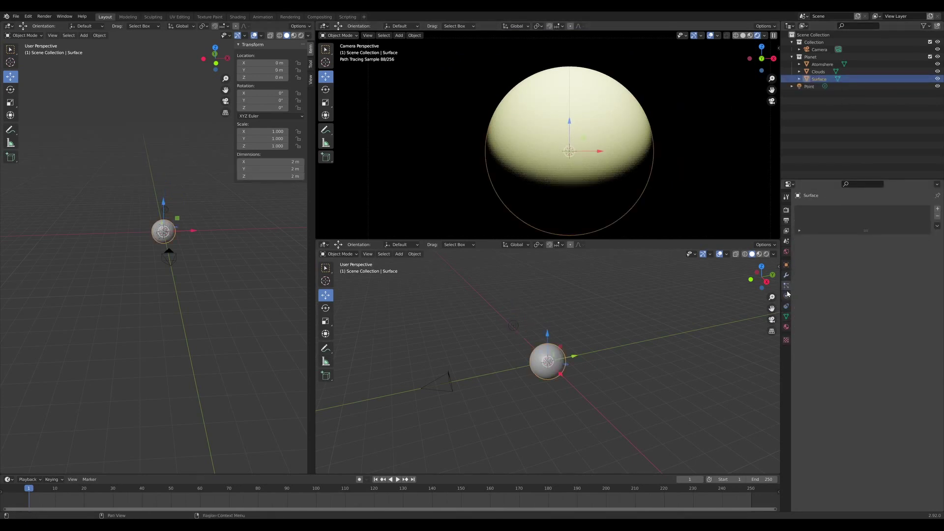
click(787, 274)
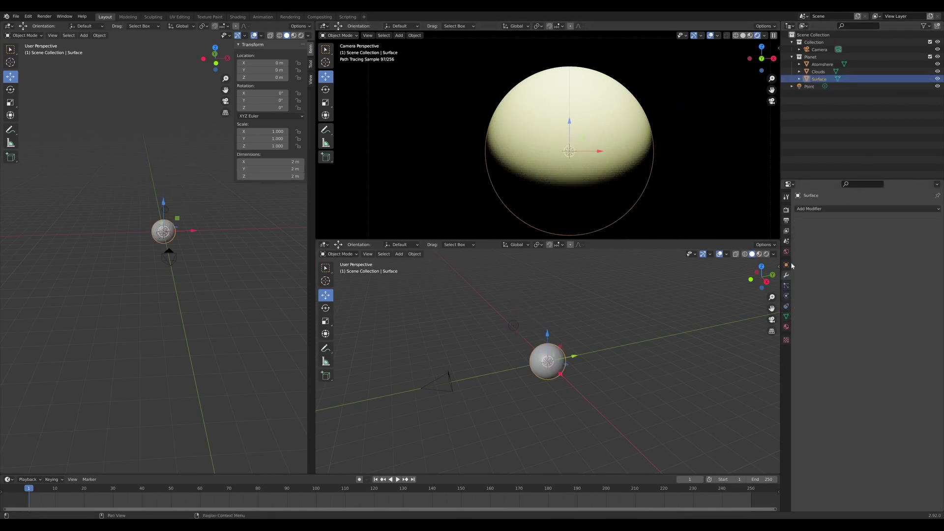
click(848, 209)
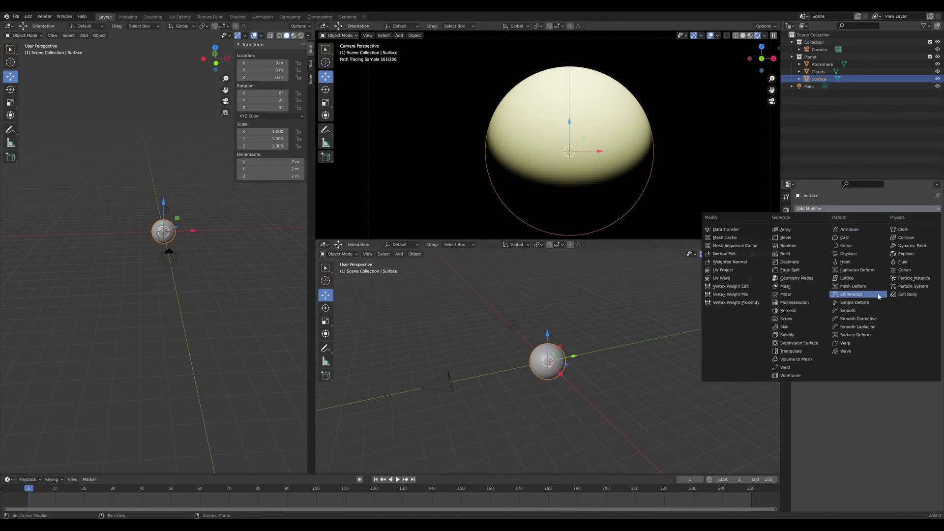
key(ctrl+2)
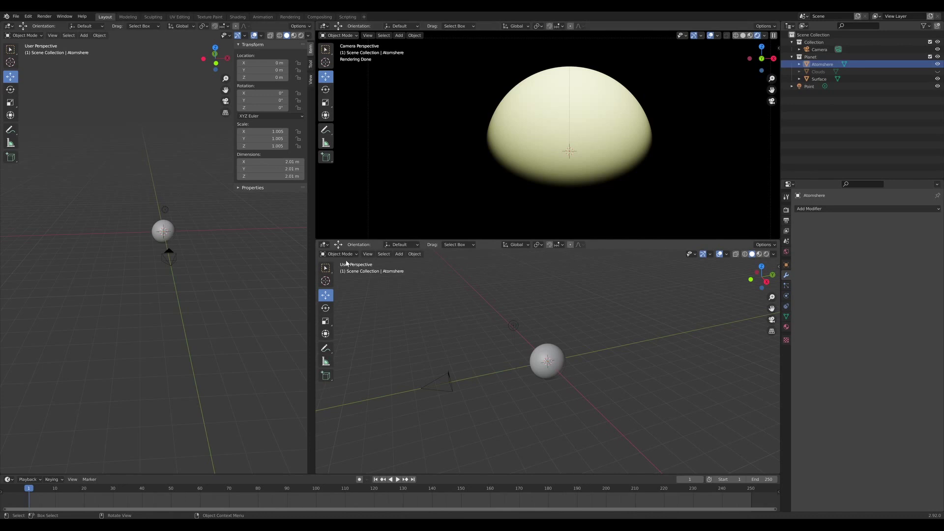
Turn the lower view into a Shader Editor and hide the atmosphere and cloud layers
click(325, 244)
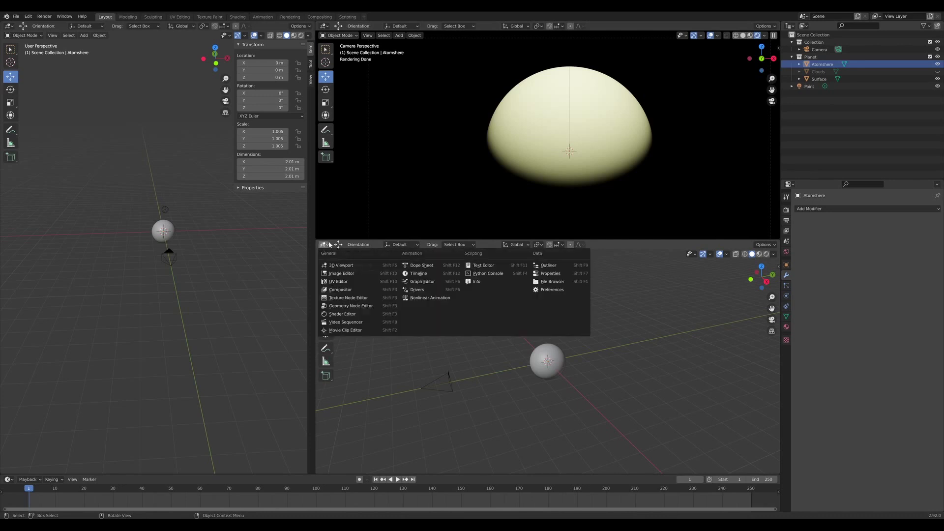
click(353, 313)
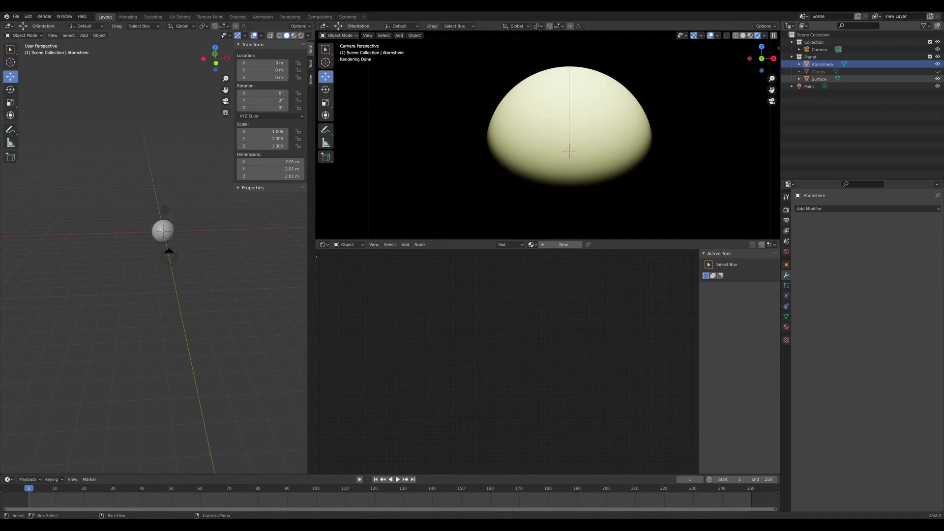
drag(937, 64, 884, 77)
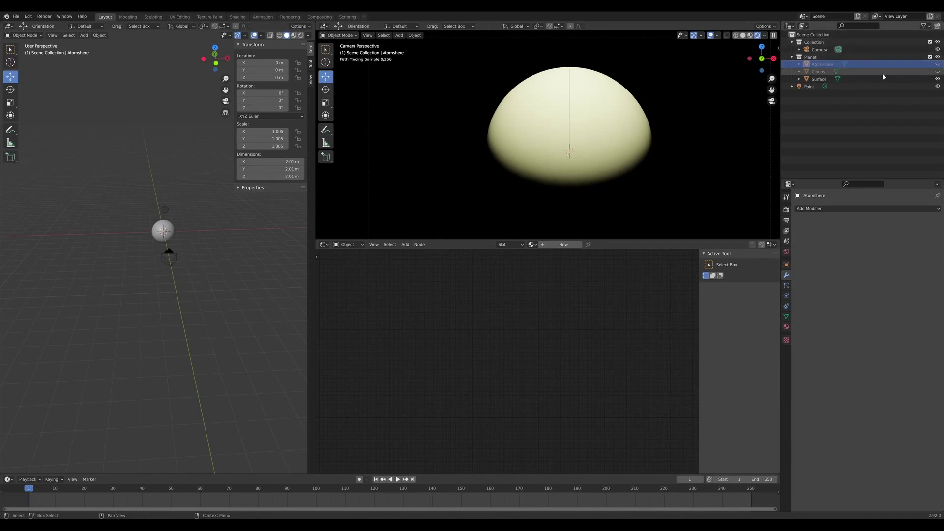
click(903, 79)
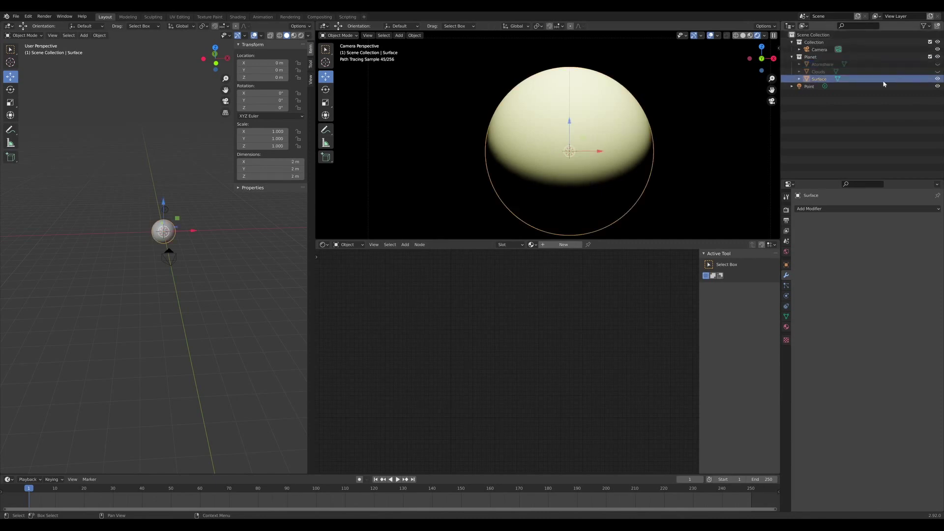
Make the point light's colour a whiter, paler cream
click(812, 86)
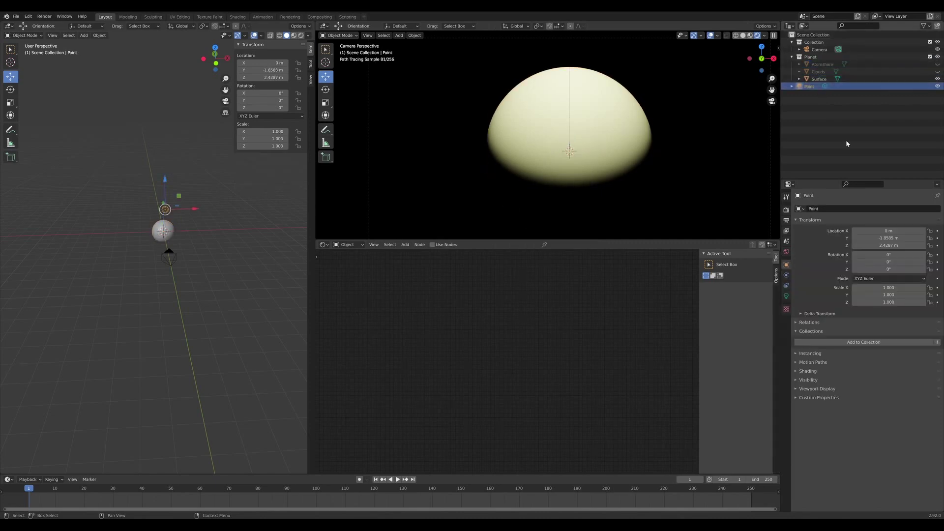
click(787, 296)
click(871, 250)
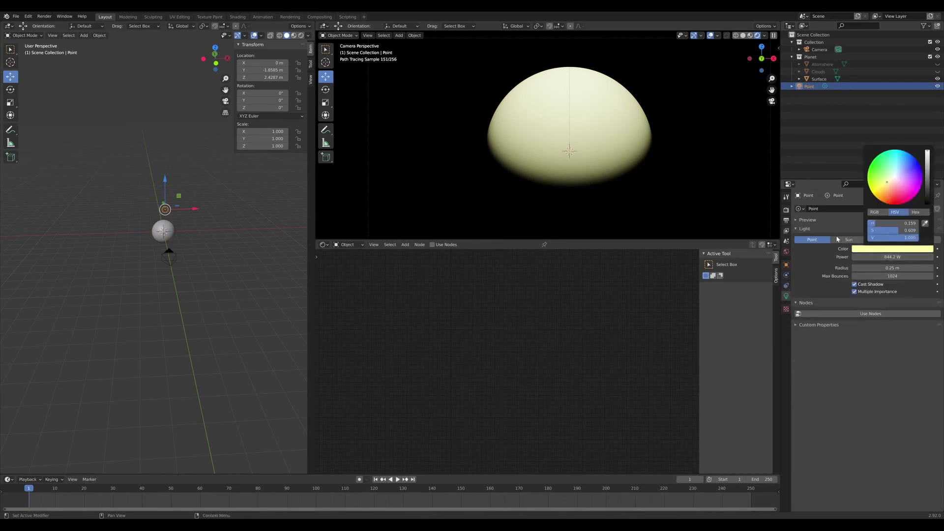
click(865, 250)
drag(887, 187, 889, 181)
Create a new Principled BSDF material named Surface on the Surface sphere
click(817, 78)
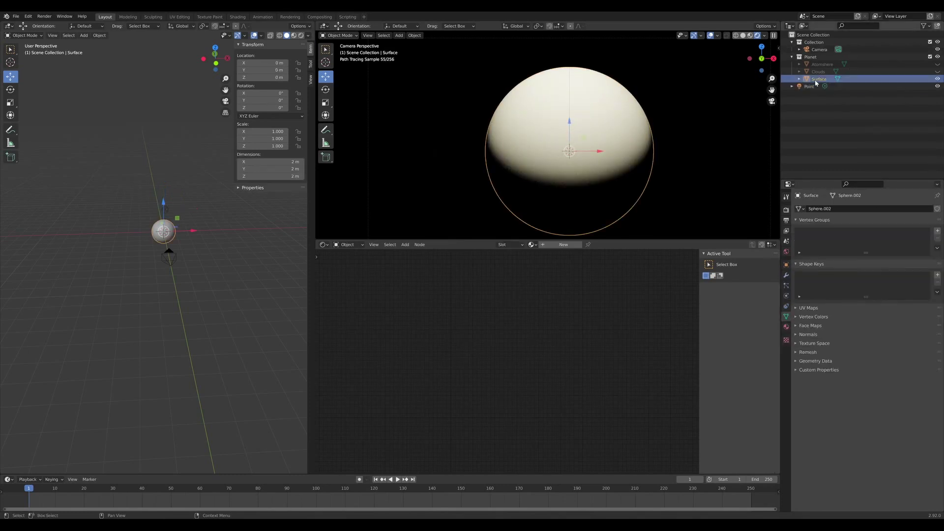
click(552, 246)
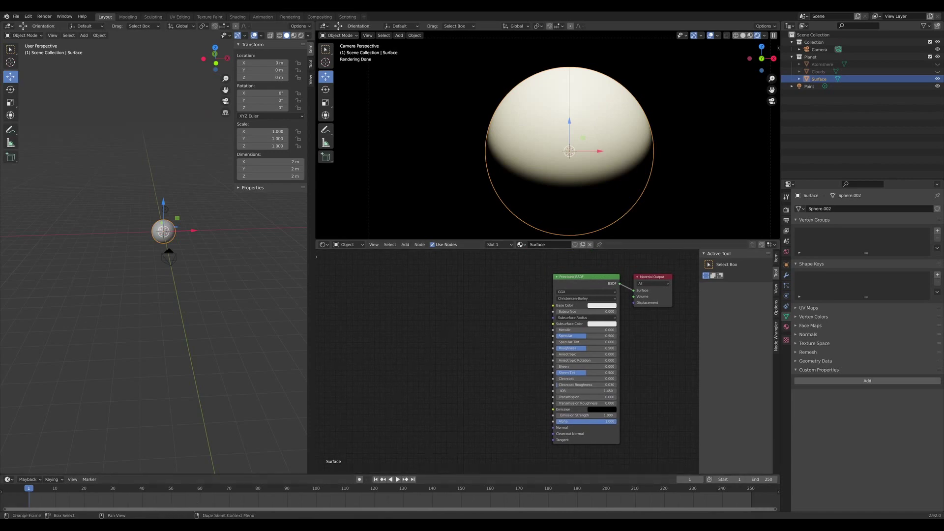
Route the planet's normal texture through a Normal Map node into the shader's Normal input
click(44, 166)
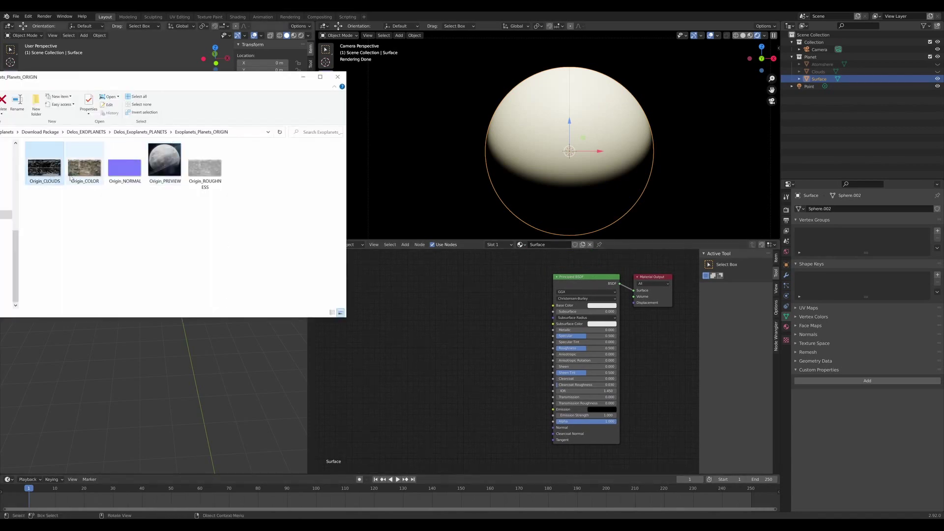
text(noix)
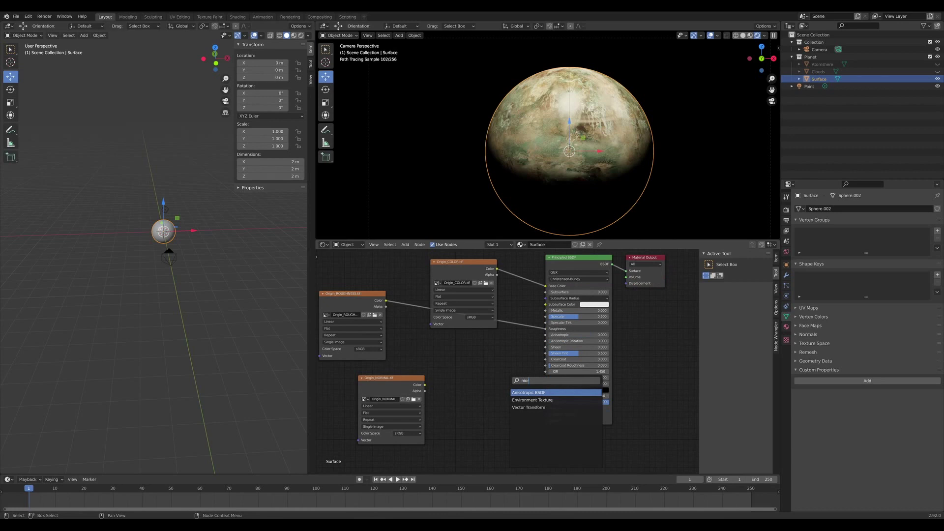
key(BackSpace)
key(BackSpace)
key(BackSpace)
text(ormal)
key(Return)
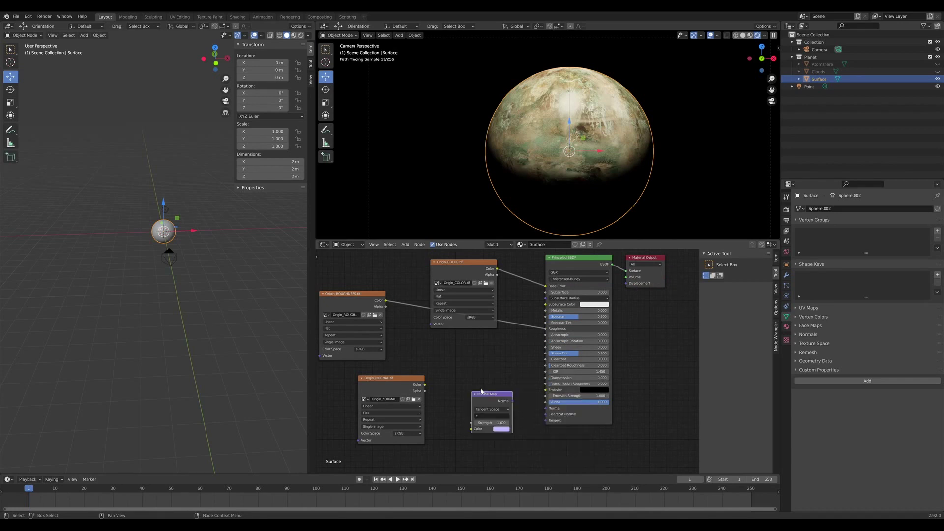
click(479, 376)
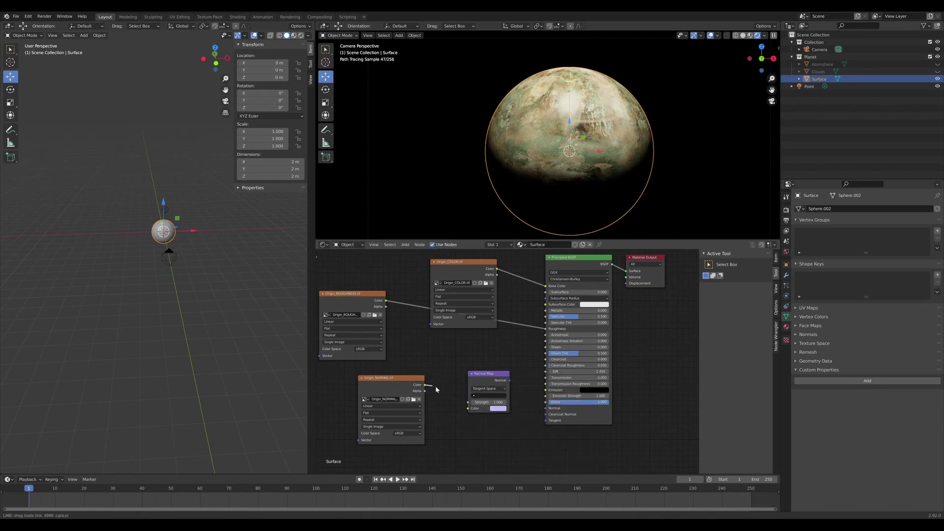
drag(424, 385, 470, 409)
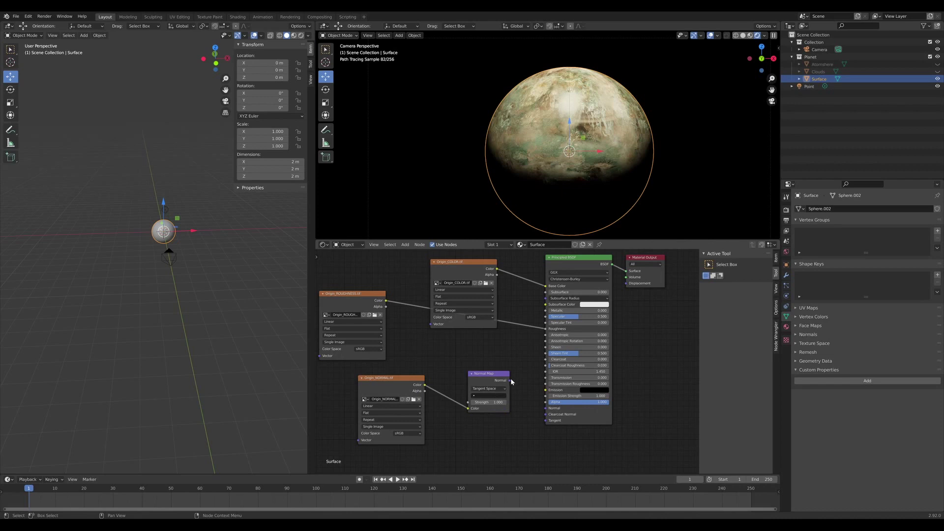
drag(508, 380, 547, 408)
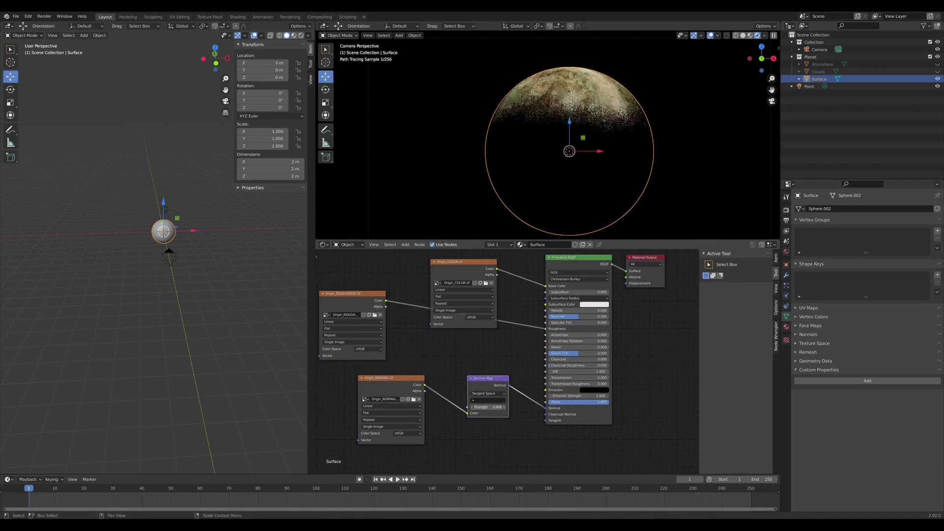
double_click(487, 406)
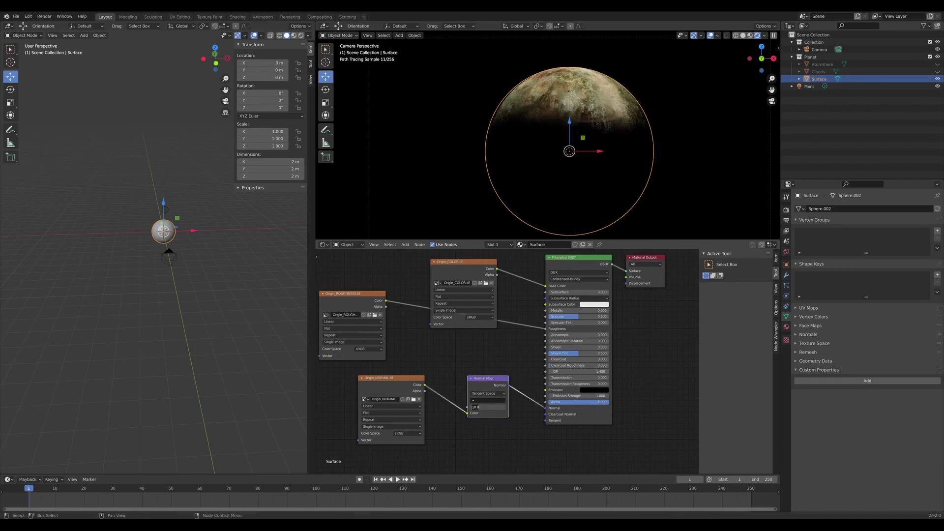
key(Return)
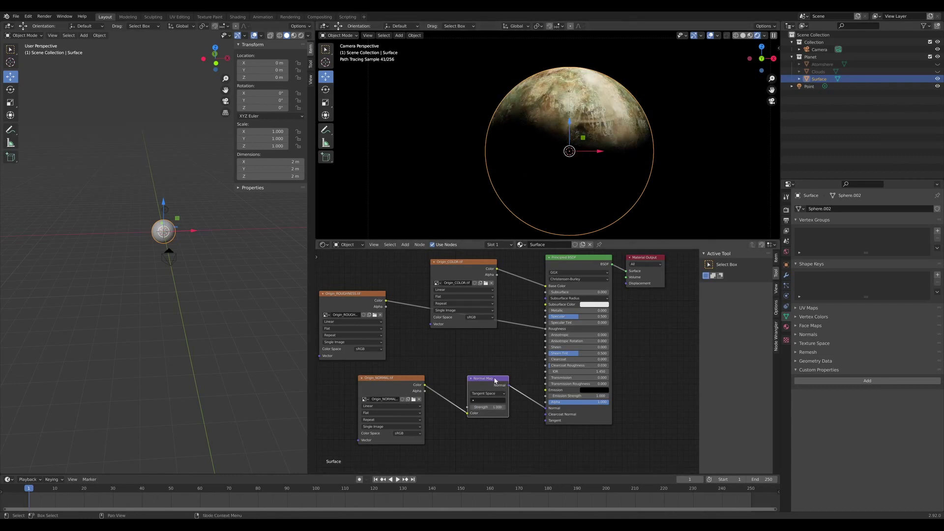
Tidy the colour, roughness and normal texture nodes and make the Clouds sphere visible
drag(493, 379, 491, 396)
drag(418, 381, 420, 400)
middle_drag(458, 280, 469, 307)
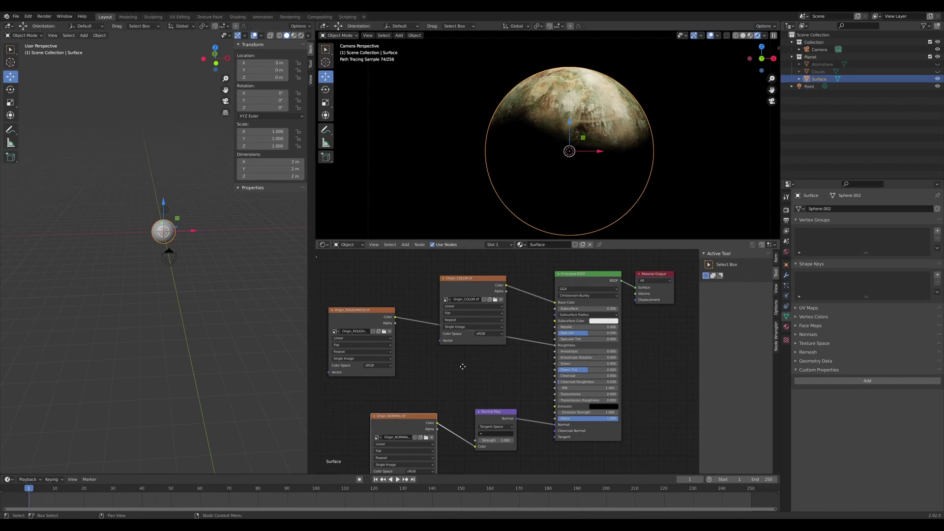
drag(472, 293, 408, 234)
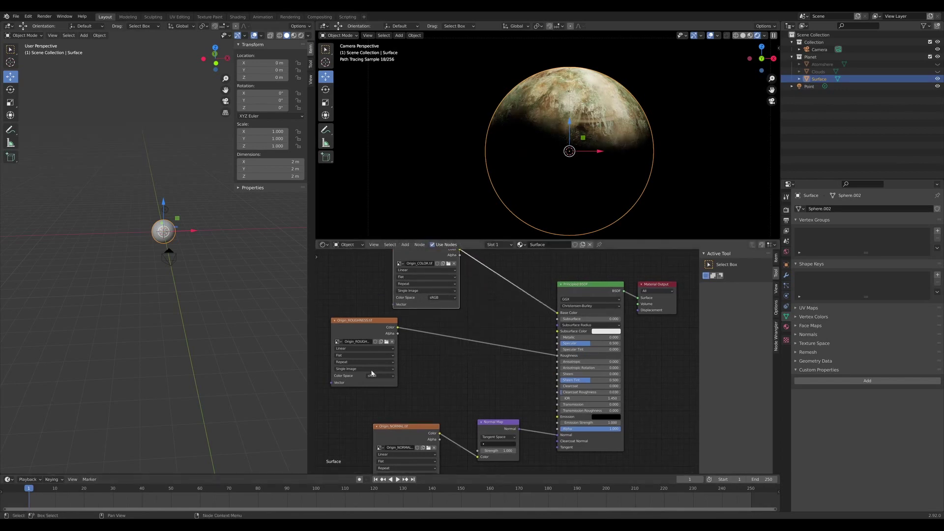
drag(352, 321, 411, 336)
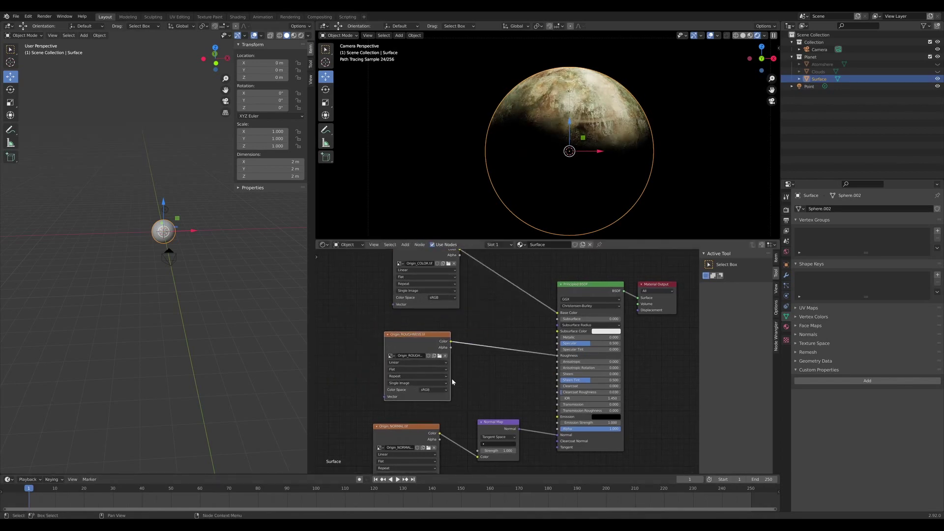
shift+scroll(541, 253, down, 2)
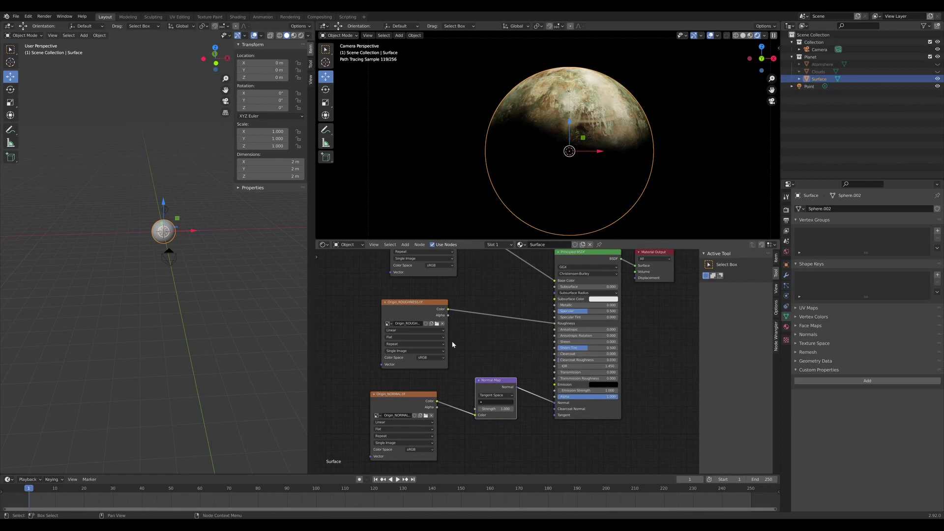
key(Home)
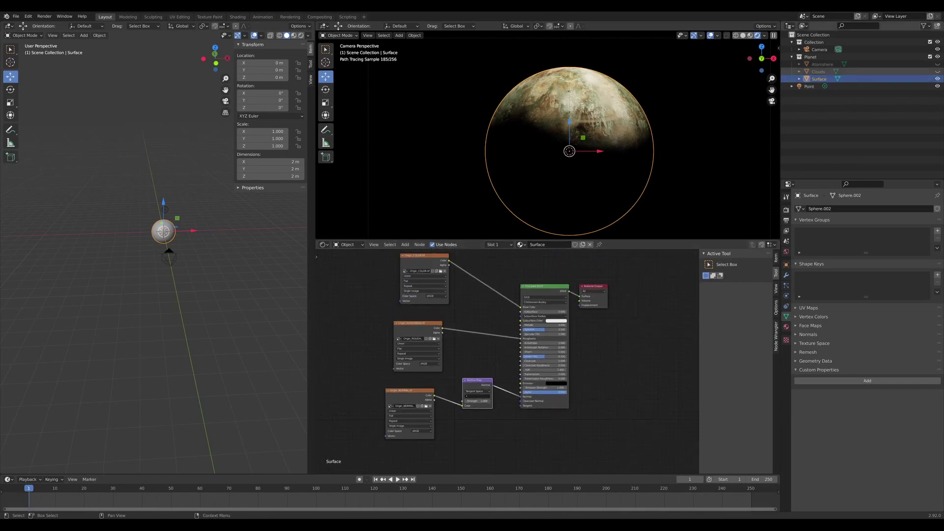
click(938, 71)
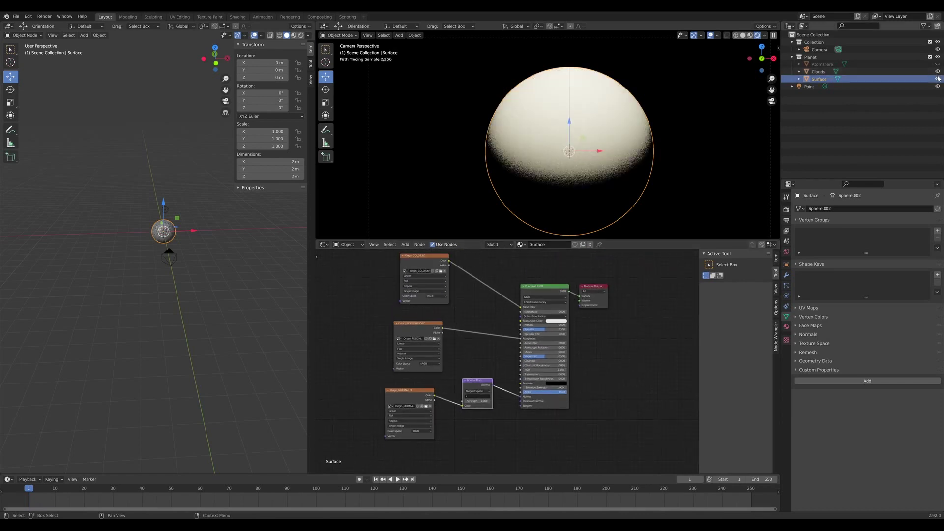
Feed the Clouds material's image texture through a colour ramp into its Principled BSDF
click(823, 72)
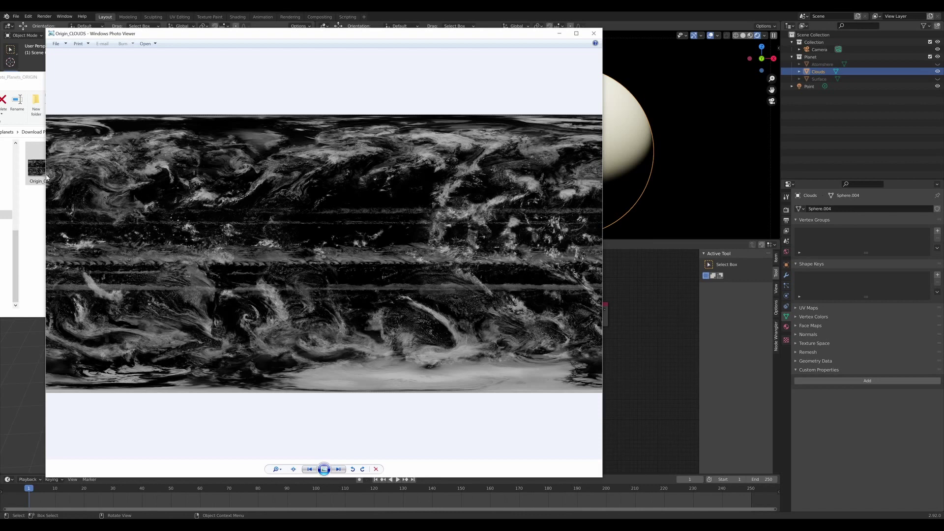
click(506, 27)
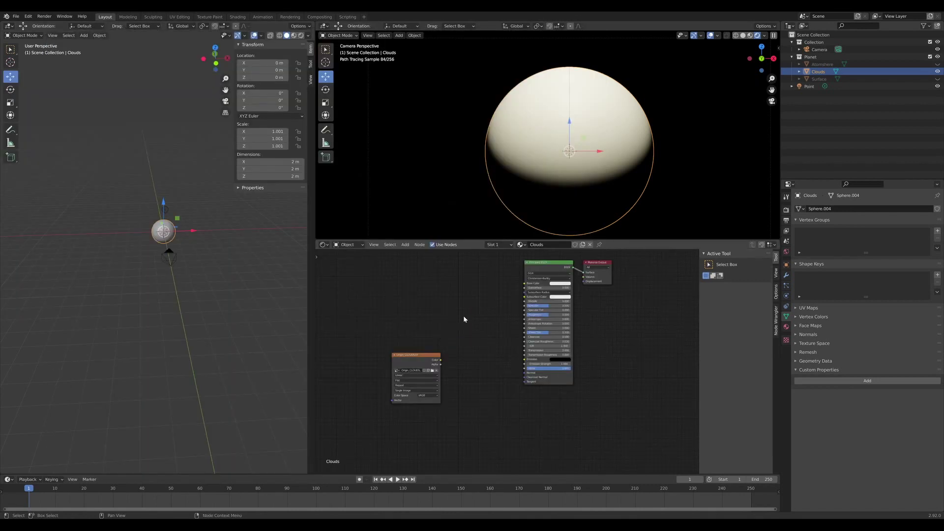
drag(441, 359, 457, 341)
drag(505, 308, 518, 362)
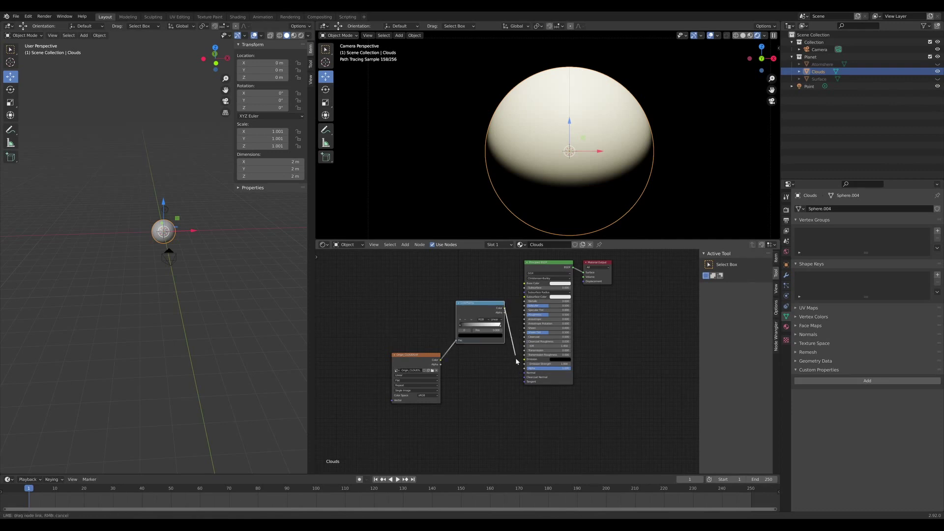
drag(517, 362, 524, 360)
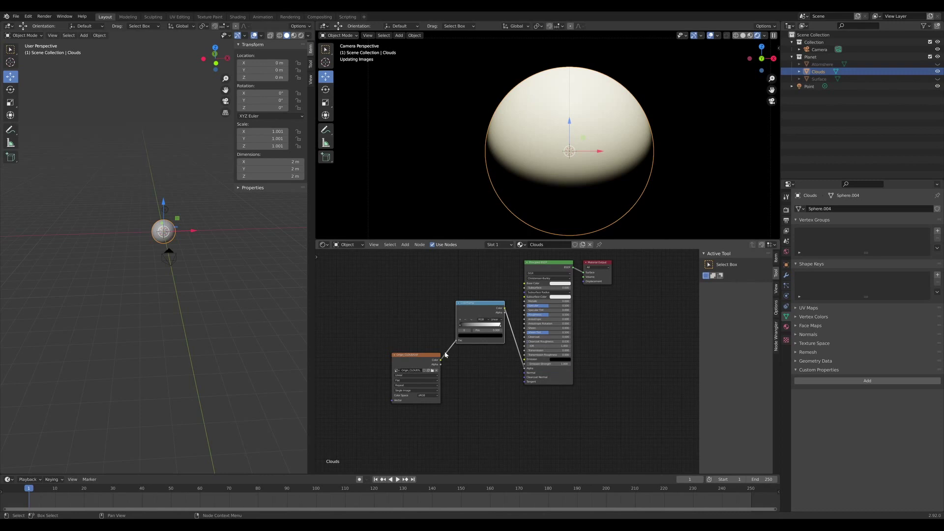
Slide the ramp's black stop right so the clouds render sparser
drag(438, 359, 428, 326)
mouse_move(477, 305)
mouse_down()
mouse_move(442, 343)
mouse_move(466, 345)
mouse_up()
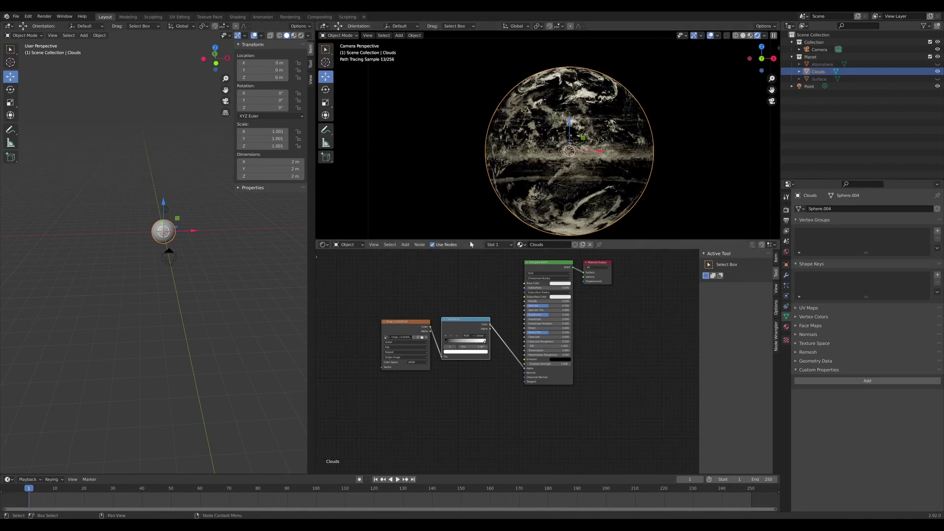
drag(404, 323, 389, 322)
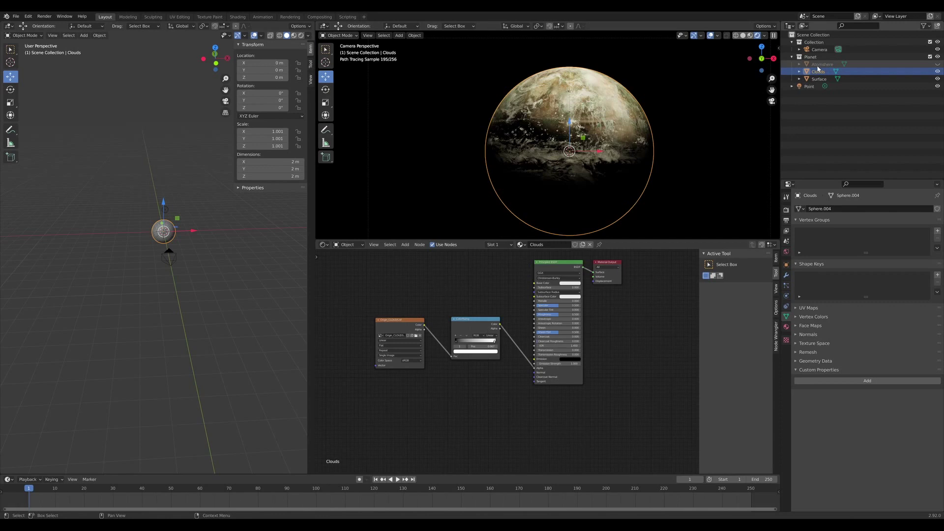
Show the Atmosphere sphere and give it a new material named atmosphere
click(917, 65)
click(937, 66)
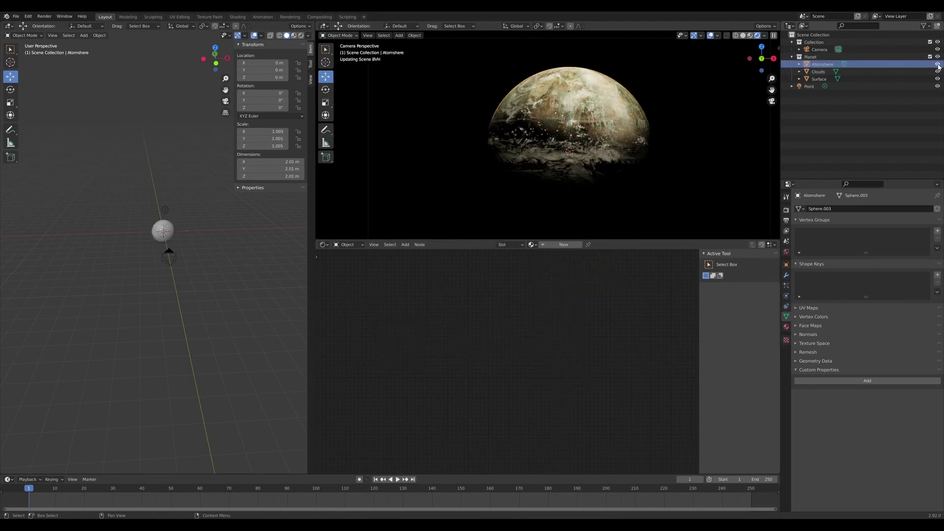
click(563, 245)
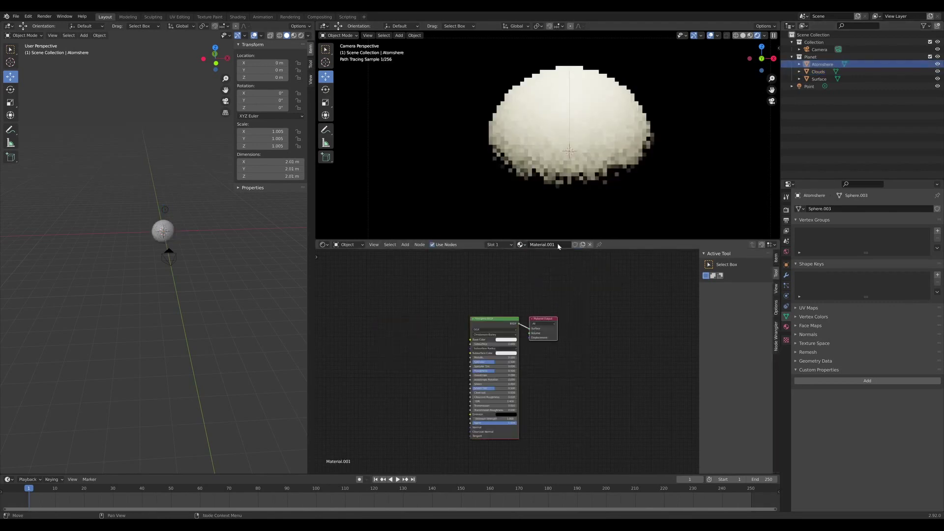
double_click(541, 246)
text(atomsphere)
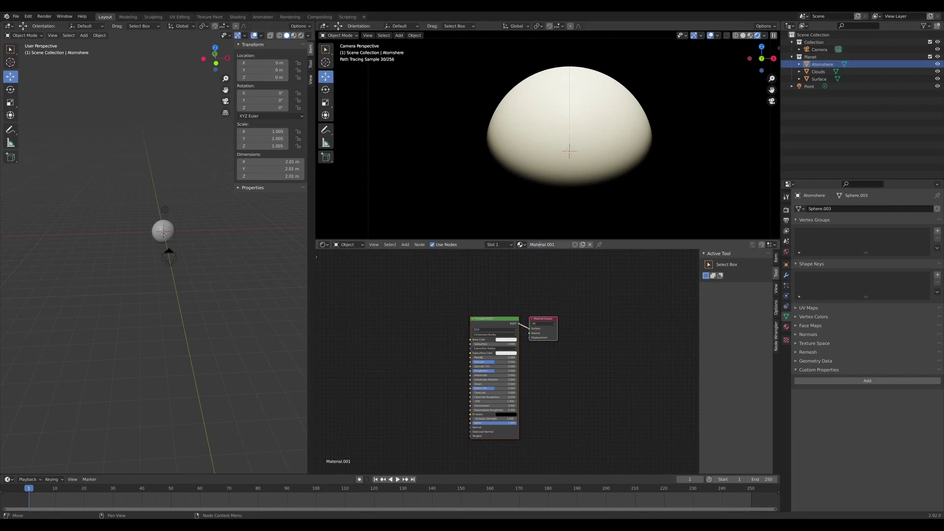
key(Return)
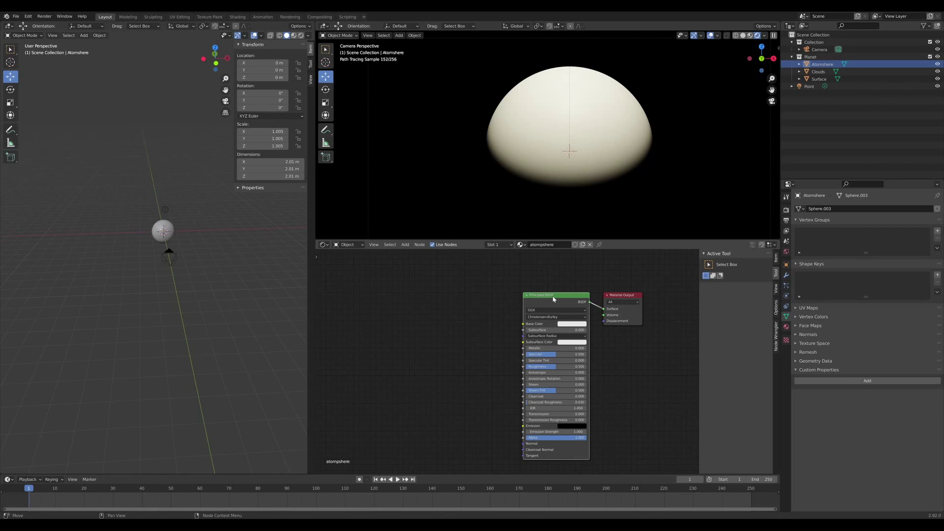
Replace the shader with a Volume Scatter of density 15 feeding the Material Output Volume
key(x)
click(523, 294)
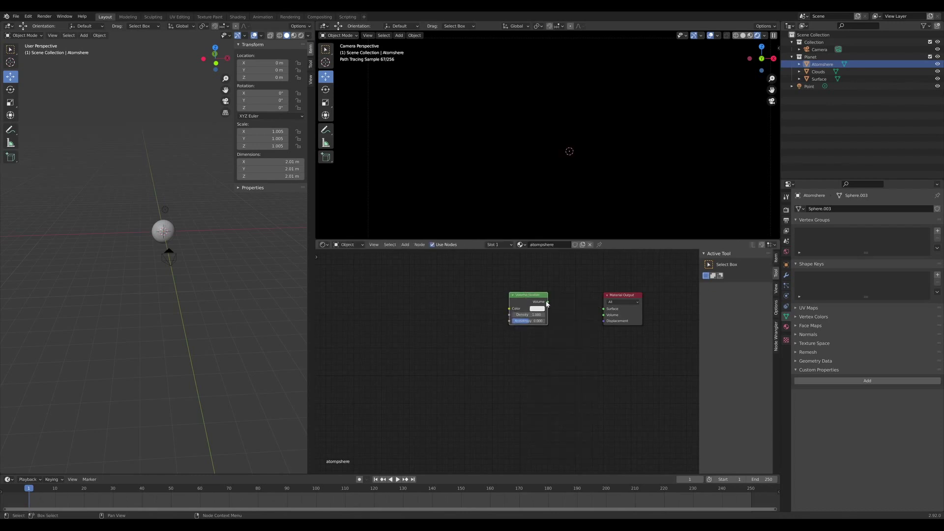
drag(547, 302, 604, 315)
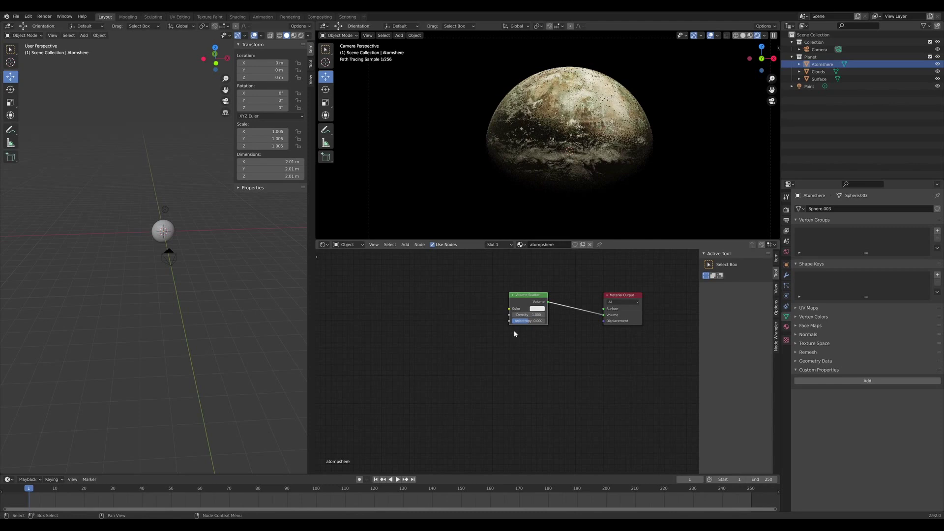
click(539, 313)
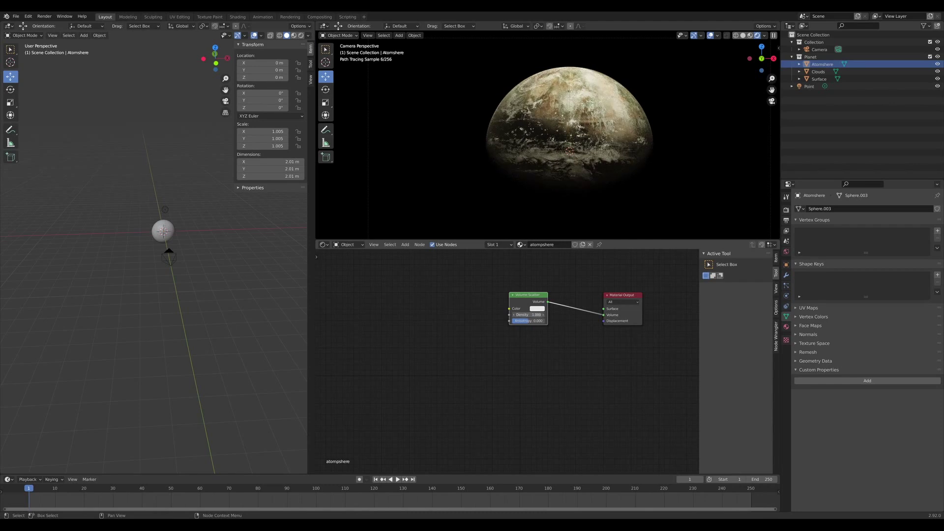
text(1.0)
key(Return)
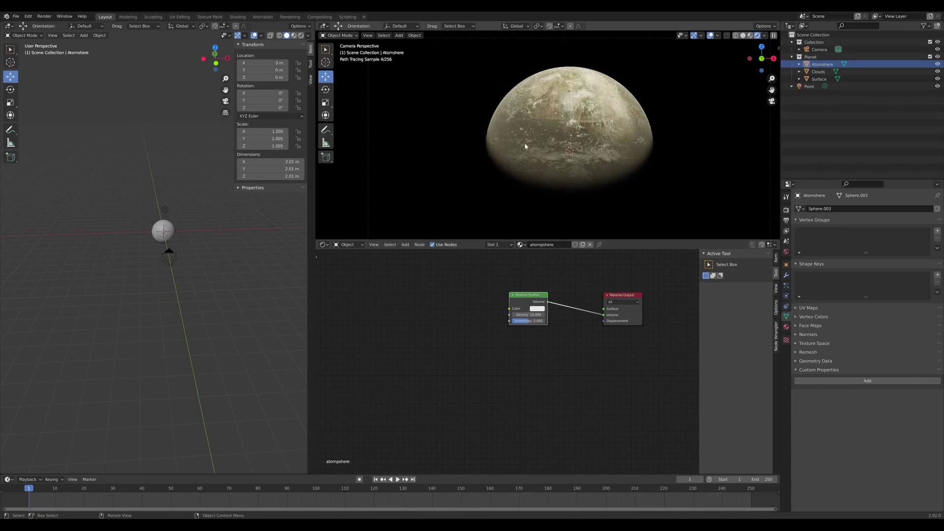
Tint the Volume Scatter a pale light-blue cyan, hazing the planet's rim
click(544, 309)
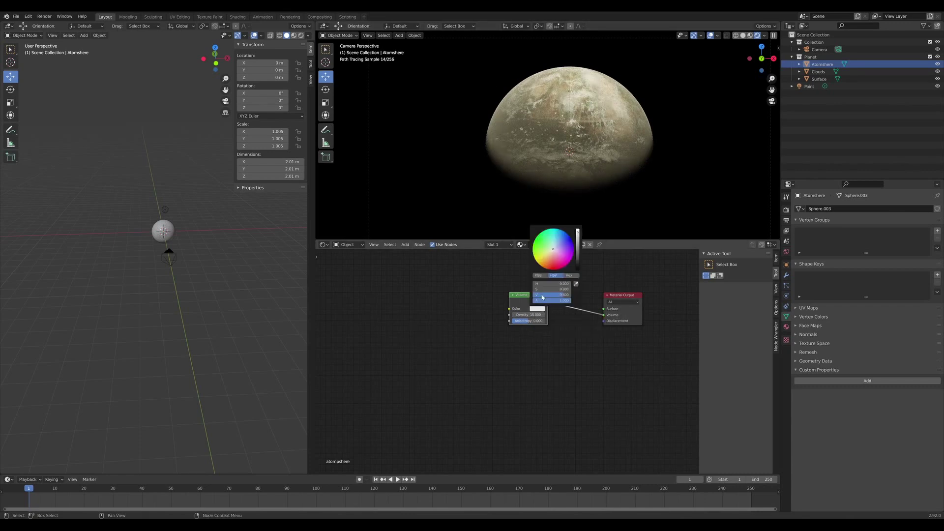
click(565, 236)
click(556, 236)
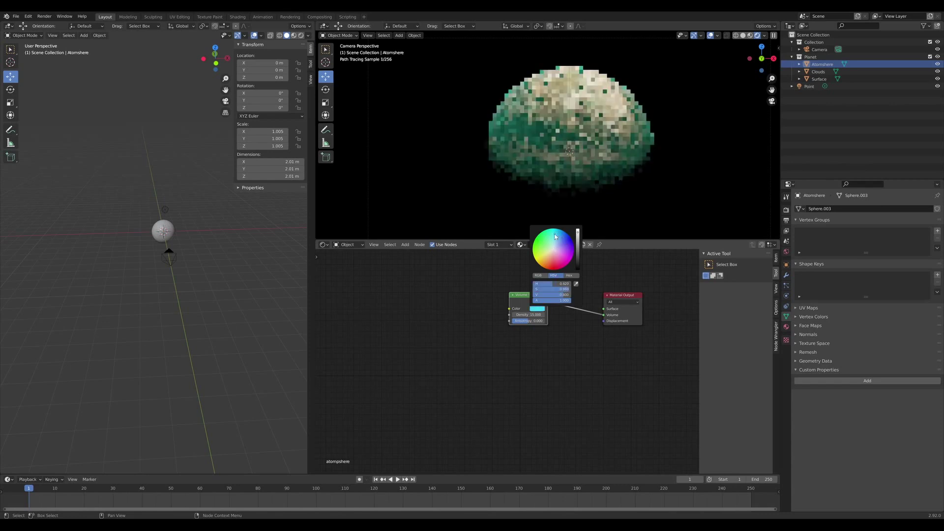
click(561, 239)
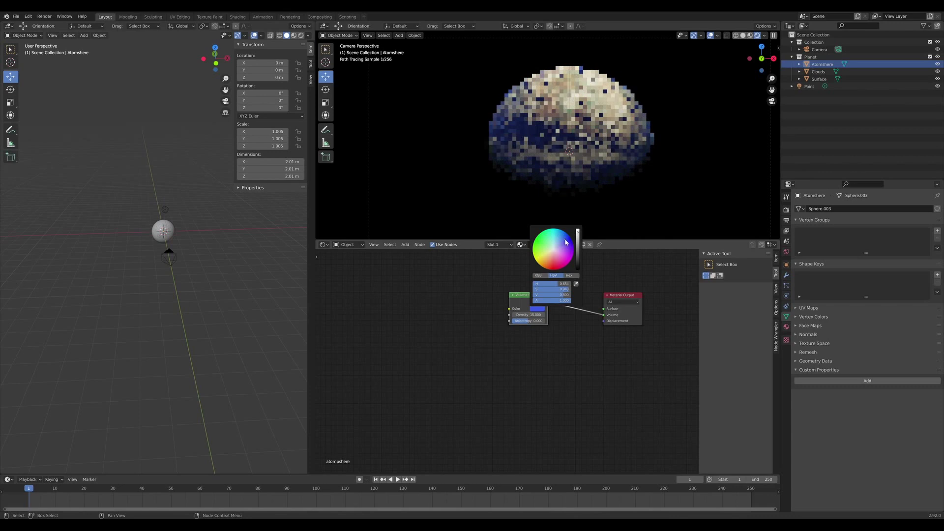
click(557, 243)
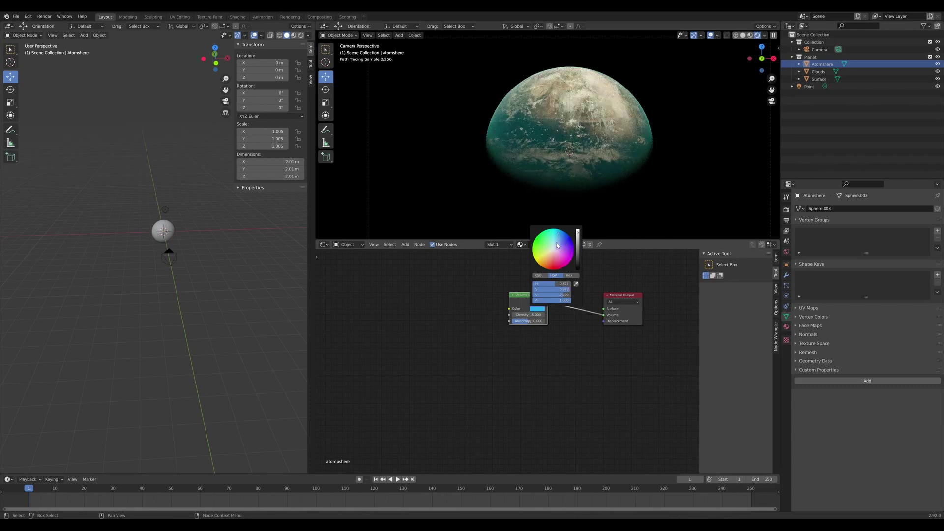
click(557, 244)
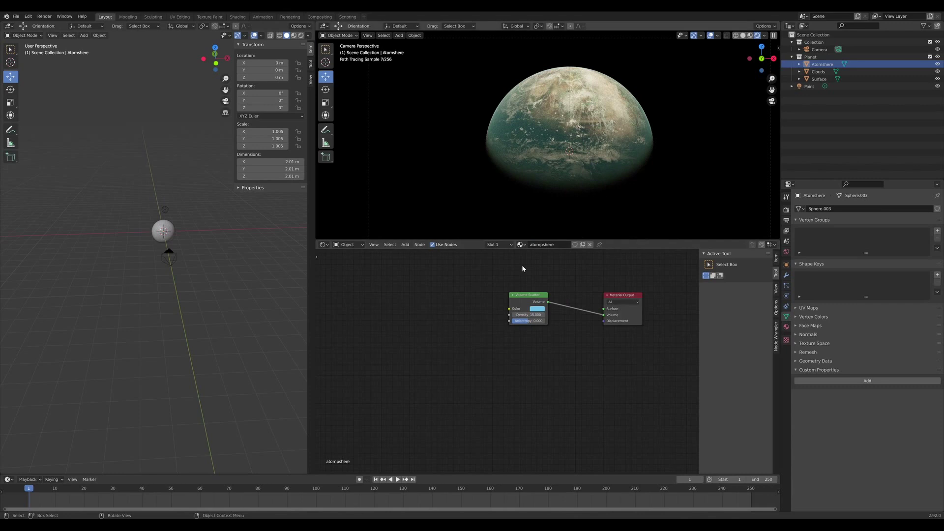
click(425, 71)
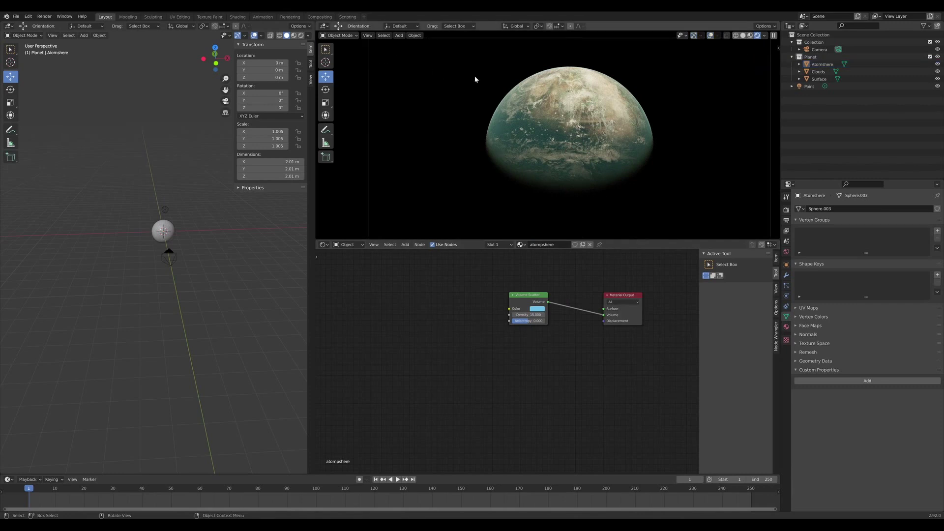
Scale the atmosphere shell to 1.010 and move the camera closer to the planet
click(820, 64)
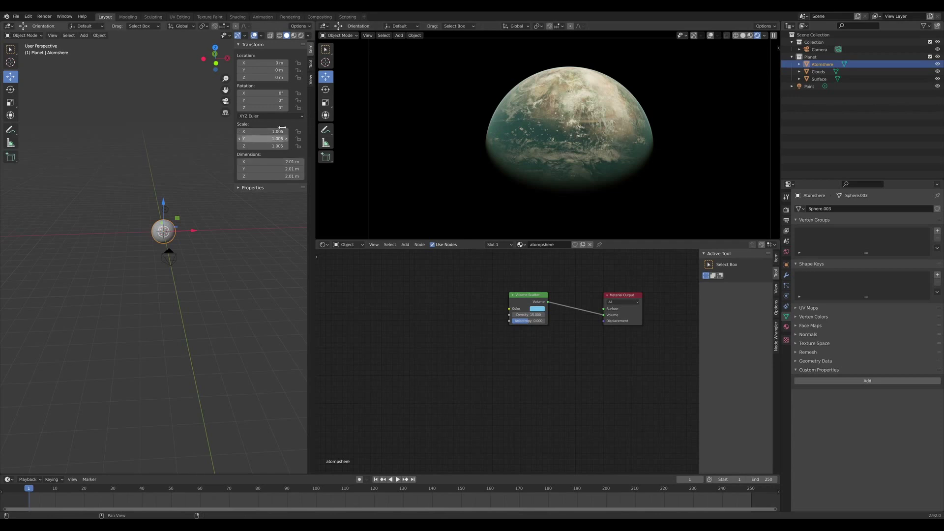
drag(256, 131, 260, 132)
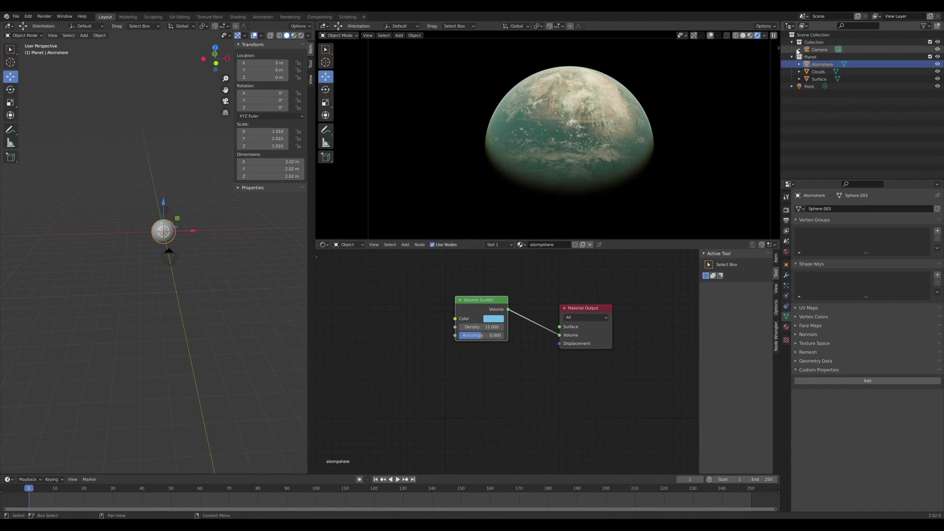
click(818, 50)
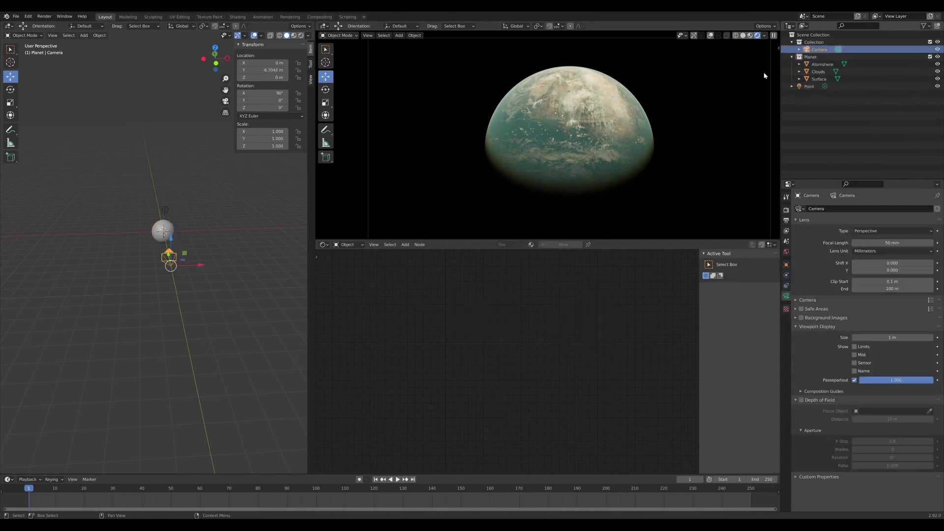
mouse_move(83, 244)
middle_down()
mouse_move(182, 253)
mouse_move(210, 241)
middle_up()
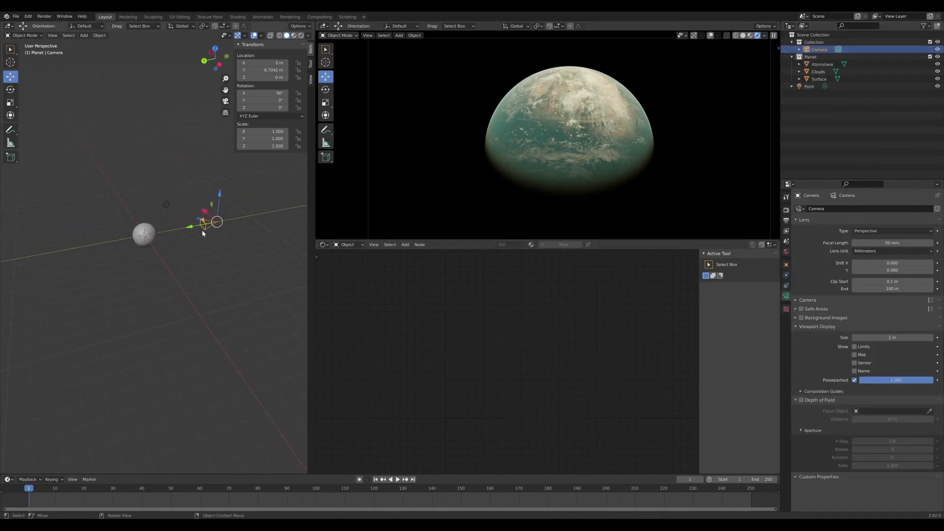
drag(194, 227, 178, 226)
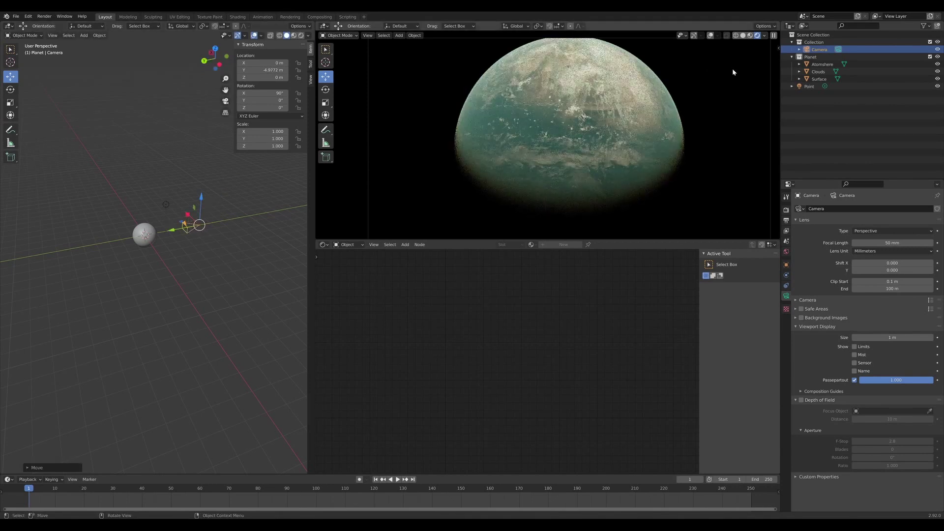
Move the point light nearer the planet along Y and reselect the camera for repositioning
click(822, 87)
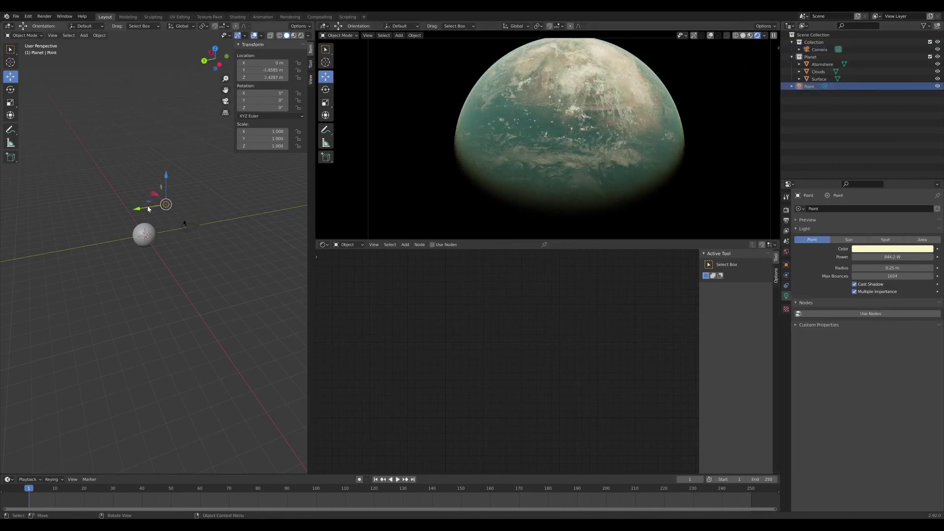
drag(147, 210, 125, 212)
middle_drag(141, 208, 196, 208)
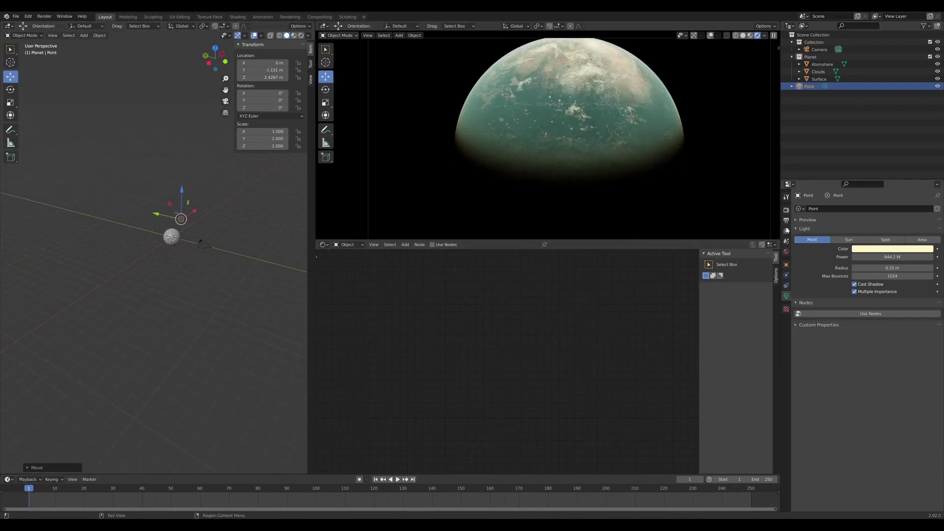
click(787, 210)
click(201, 244)
key(g)
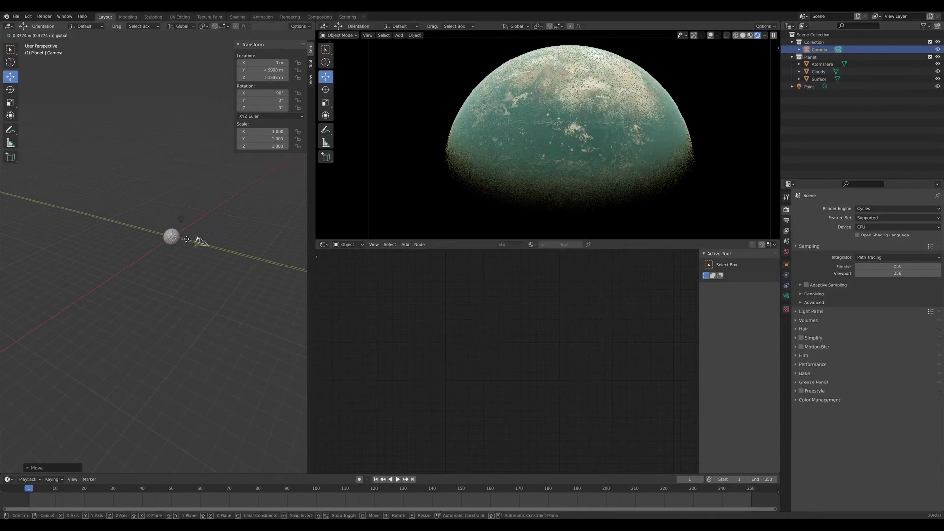
Cancel the camera move and add a plane rotated 90° on X, sized 4 m × 2 m behind the planet
key(Escape)
click(141, 207)
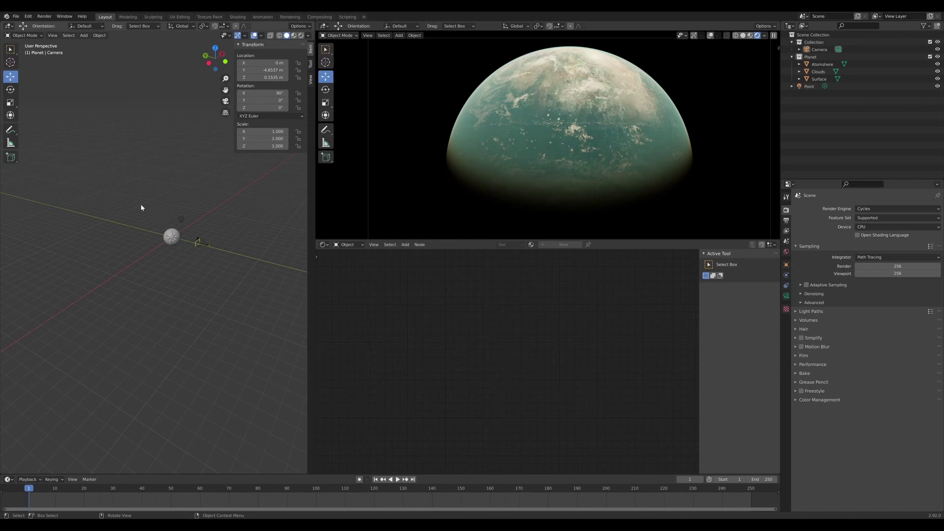
key(ctrl+z)
text(90)
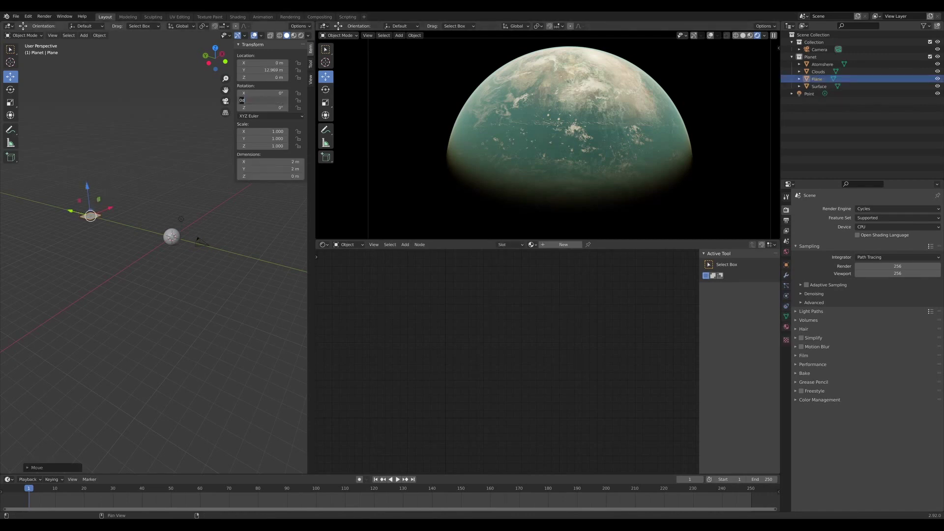
key(Return)
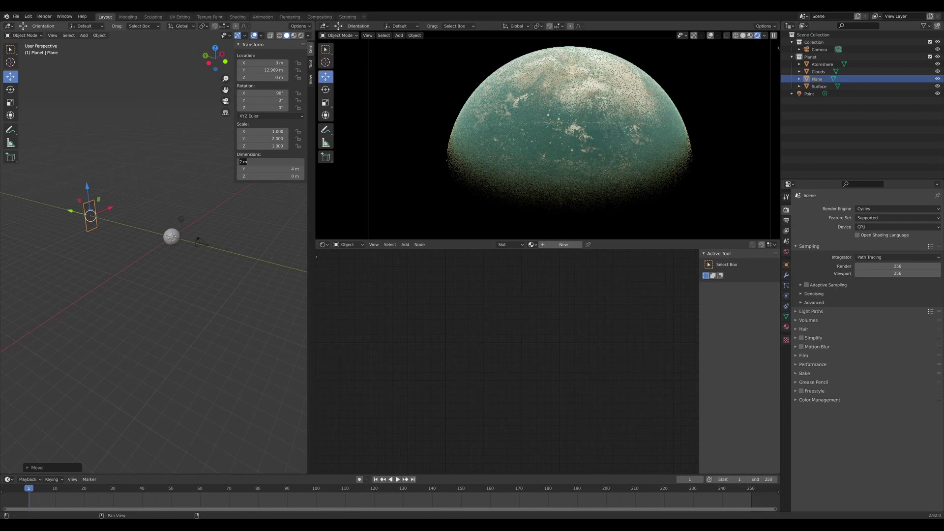
text(4)
key(Tab)
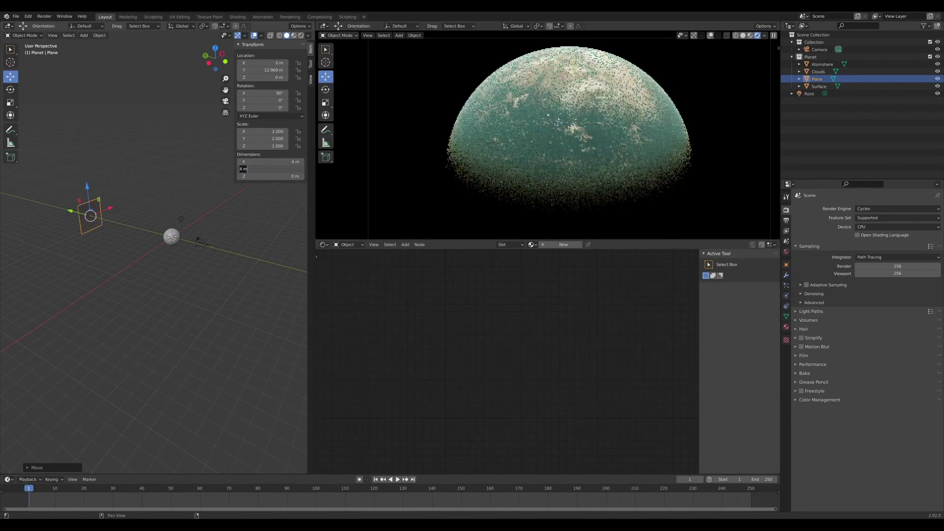
text(2)
text(m)
key(Return)
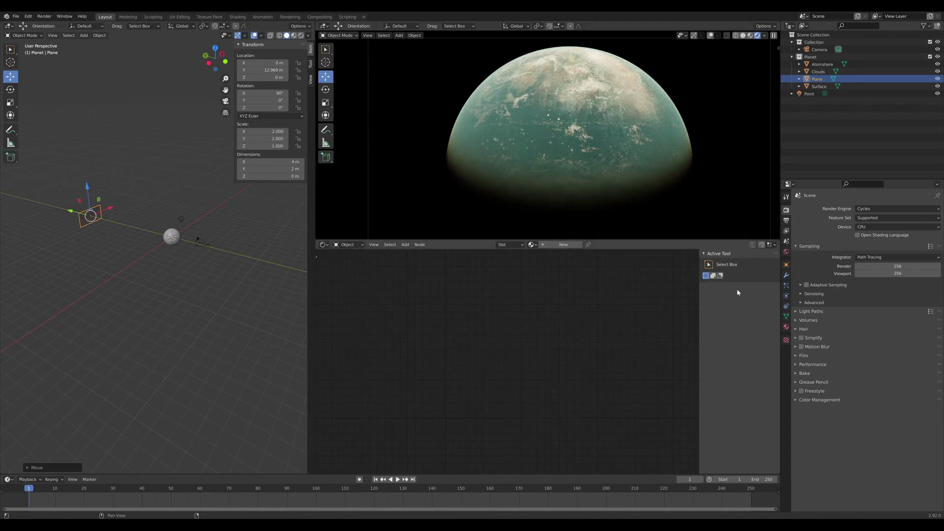
Add a Track To constraint on the plane targeting the Surface object
click(786, 305)
click(821, 209)
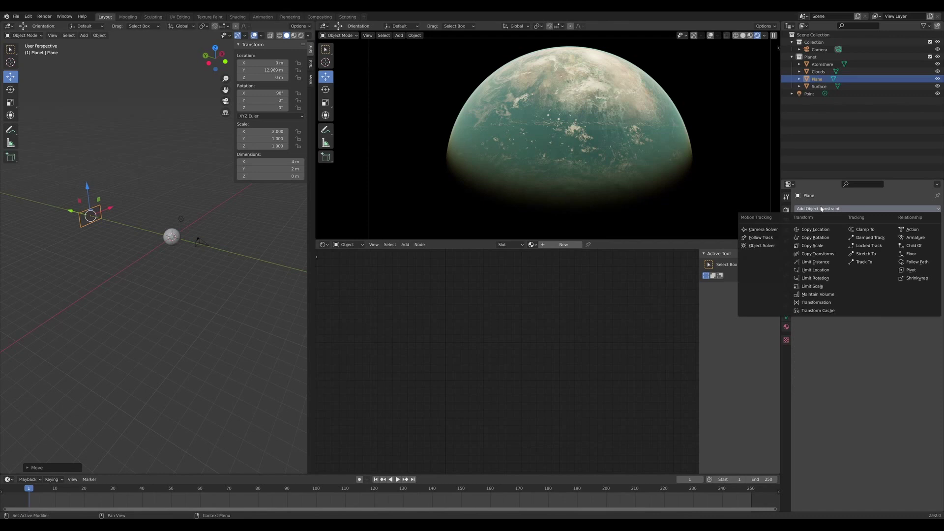
click(864, 262)
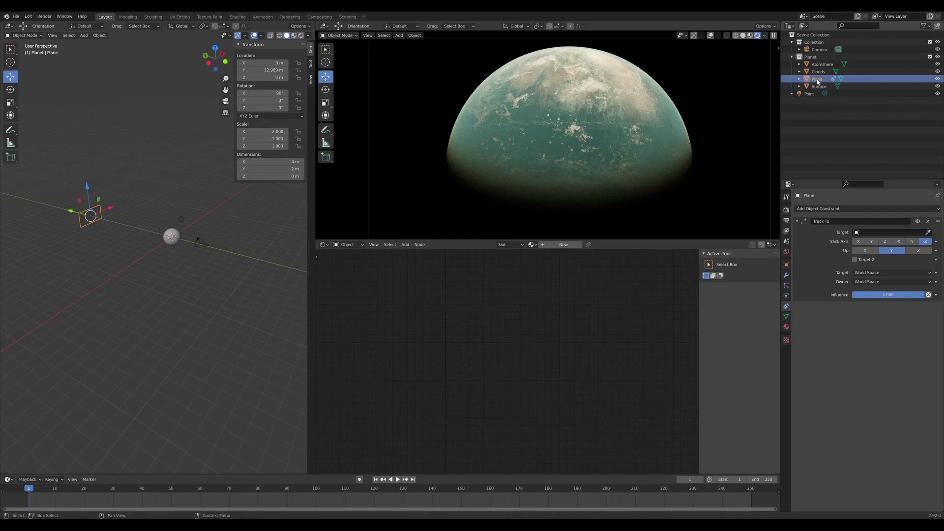
click(929, 231)
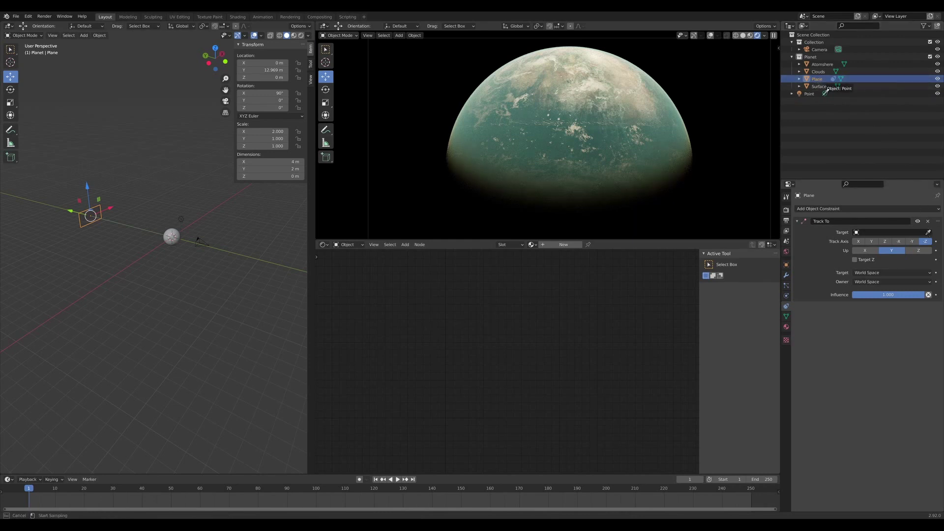
click(823, 86)
Move the plane out of the Planet collection into the top-level Scene Collection
drag(818, 79, 819, 58)
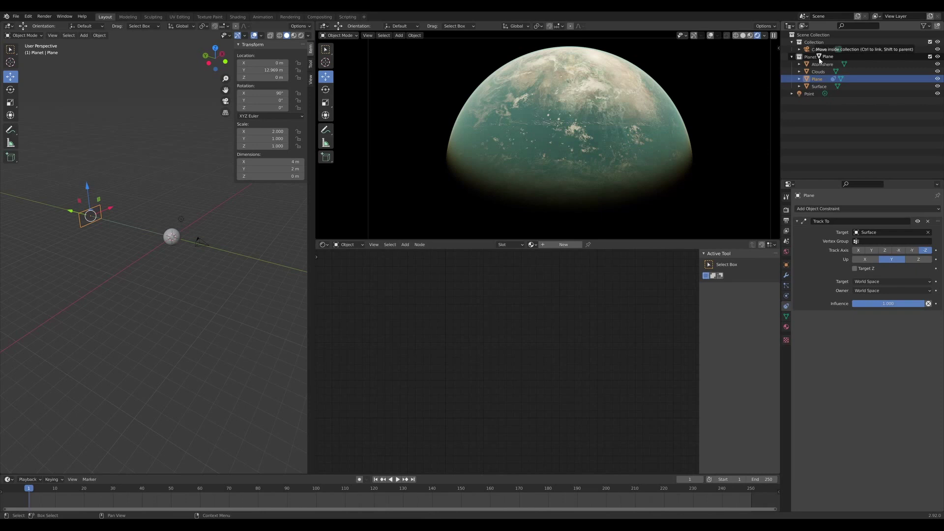
drag(819, 59, 821, 40)
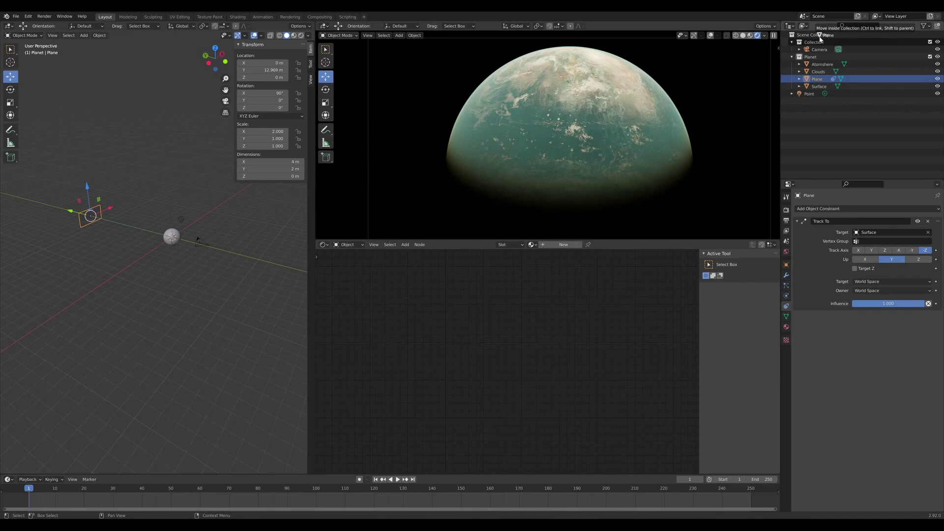
drag(820, 41, 819, 37)
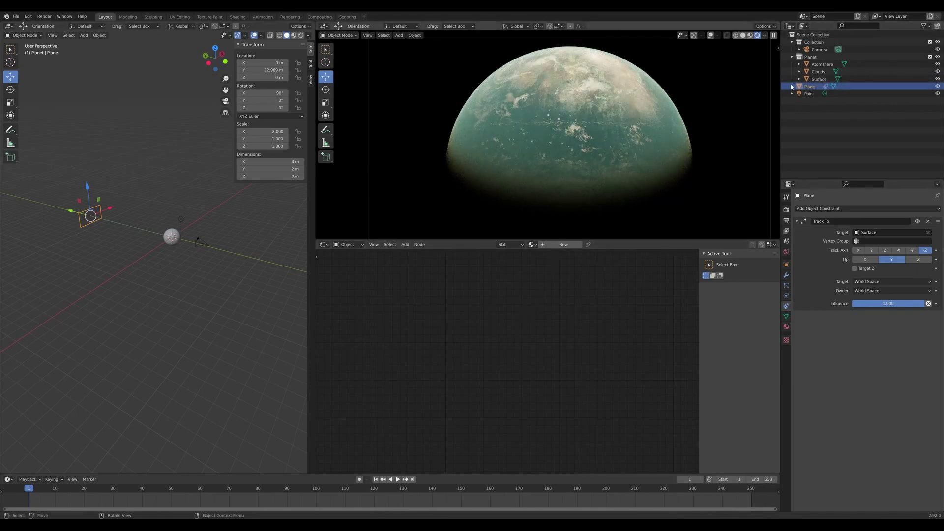
Rename the plane to Stars and create a new Stars material for it
double_click(811, 87)
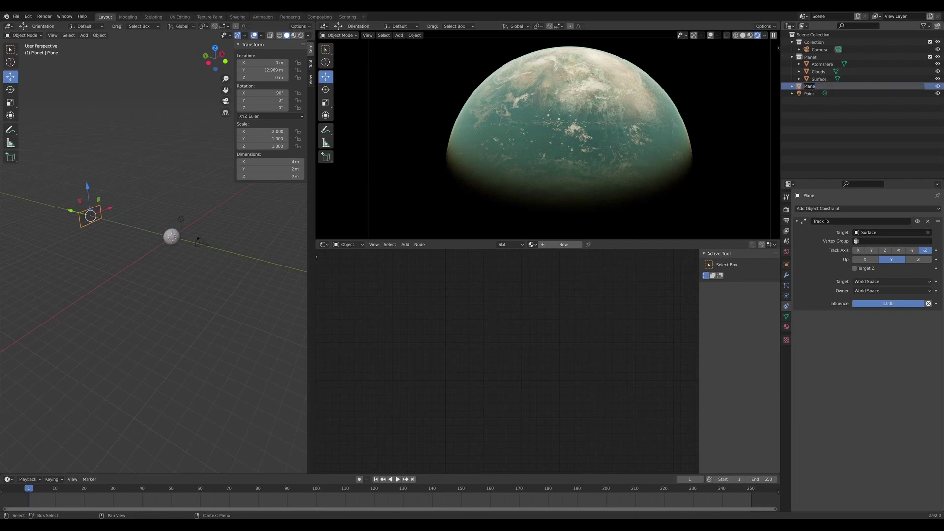
text(Stars)
key(Return)
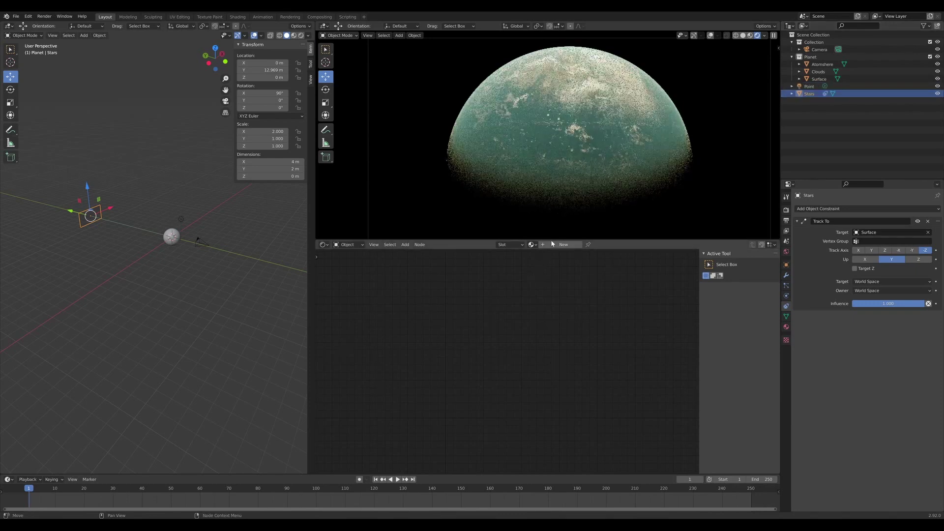
click(561, 244)
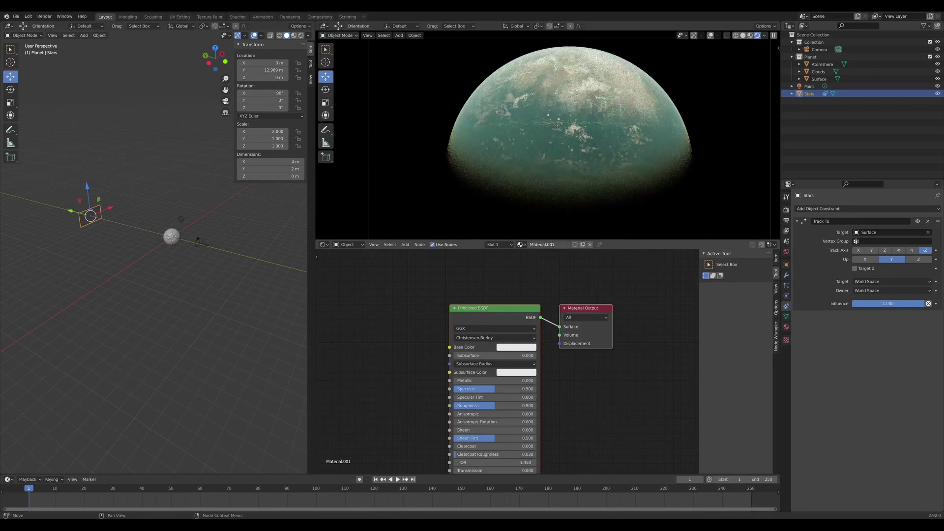
scroll(459, 310, down, 1)
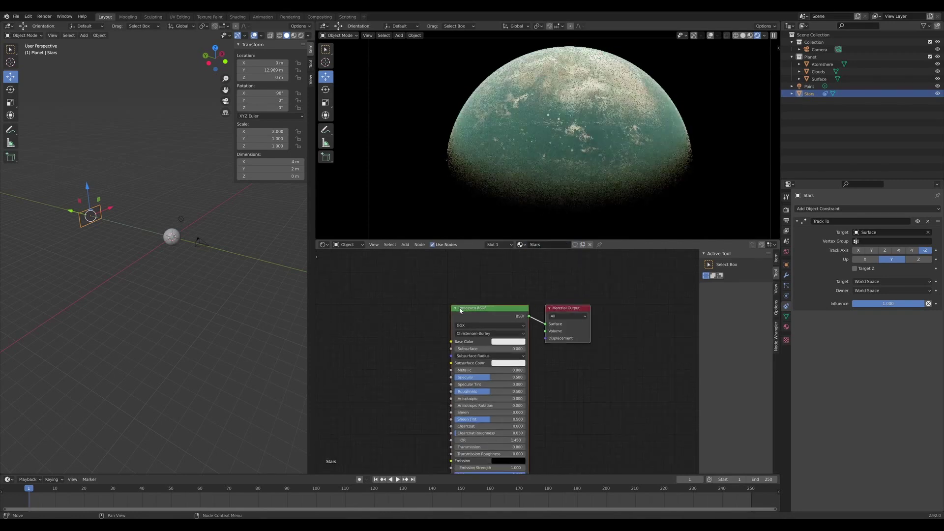
Replace the Principled BSDF with an Emission shader wired into the output's Surface
middle_drag(460, 310, 487, 287)
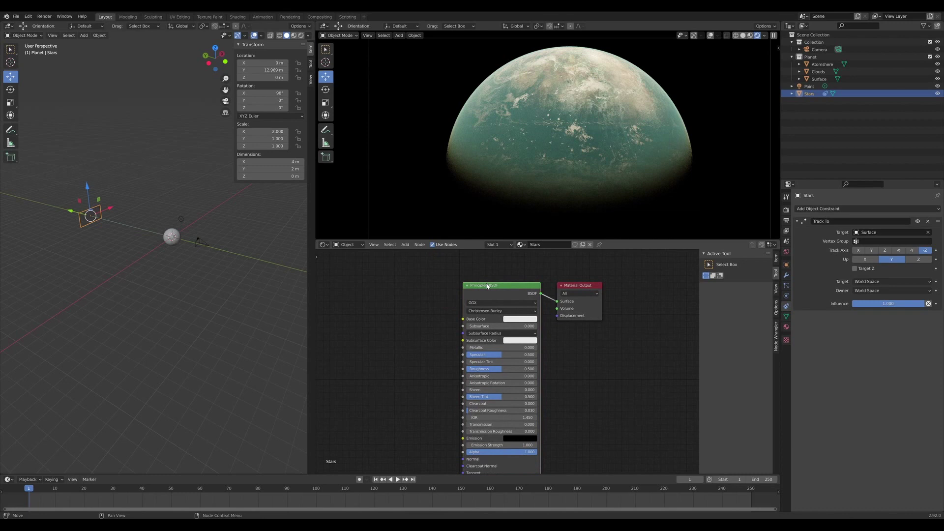
key(x)
key(shift+a)
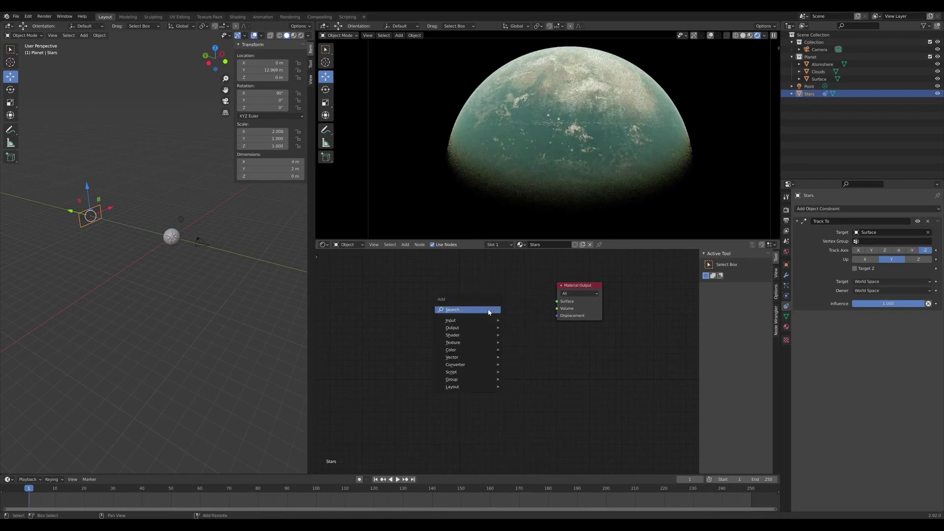
text(em)
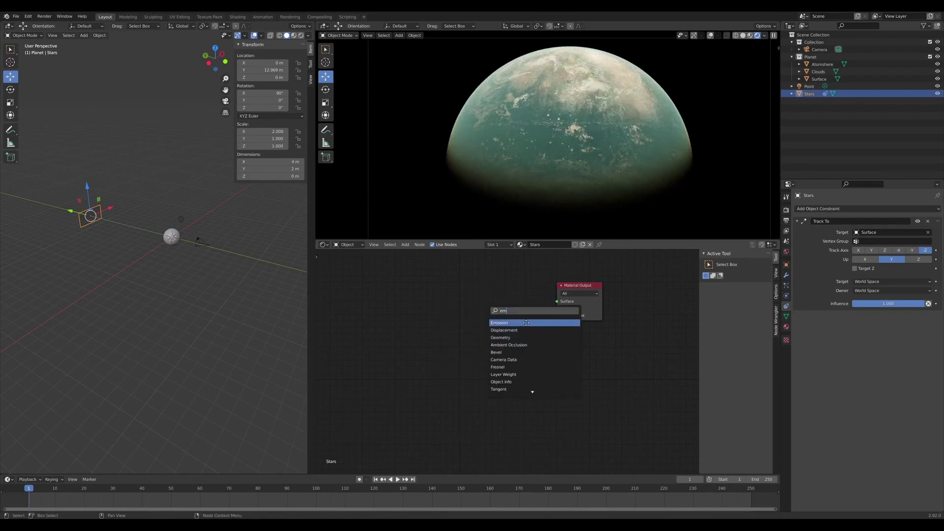
click(525, 323)
click(461, 305)
drag(484, 309, 561, 305)
Drag Exoplanets_Stars_STAR_MAP_1X2 from the BONUS folder in as a texture feeding the Emission colour
key(alt+Tab)
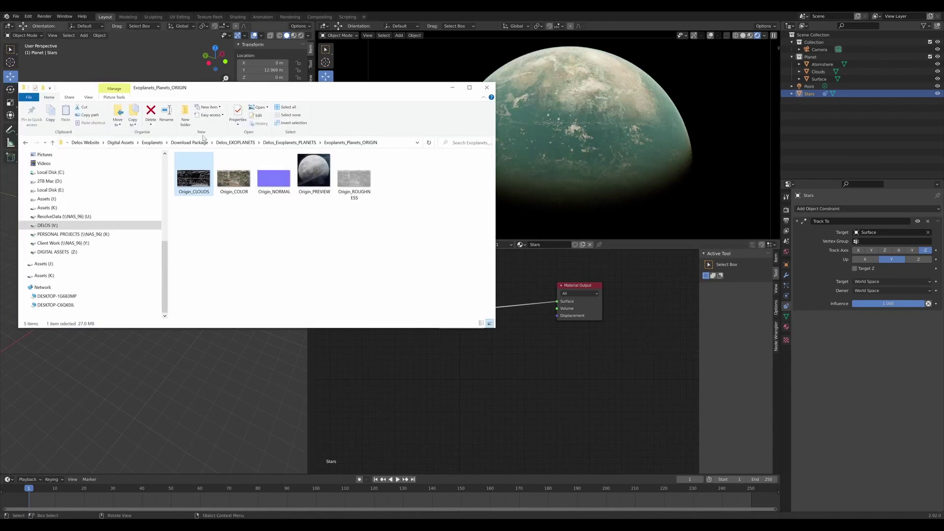
click(237, 143)
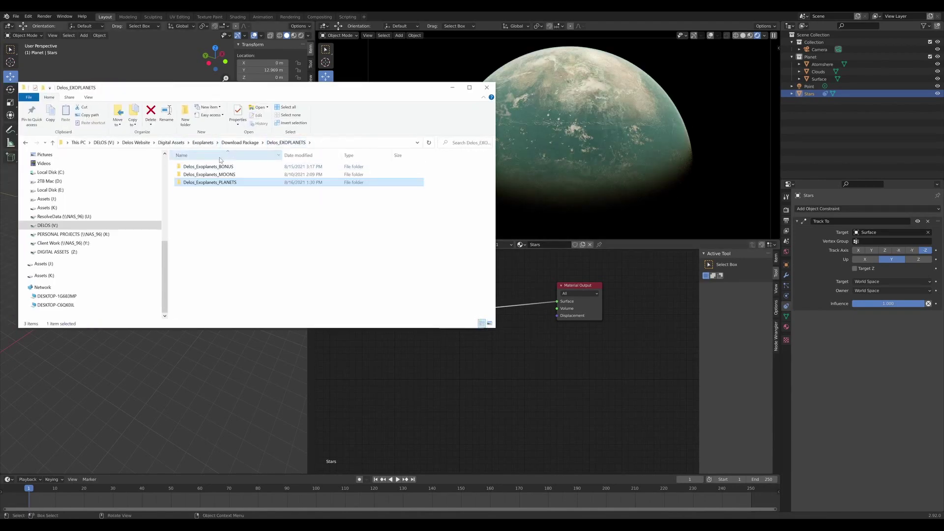
double_click(221, 167)
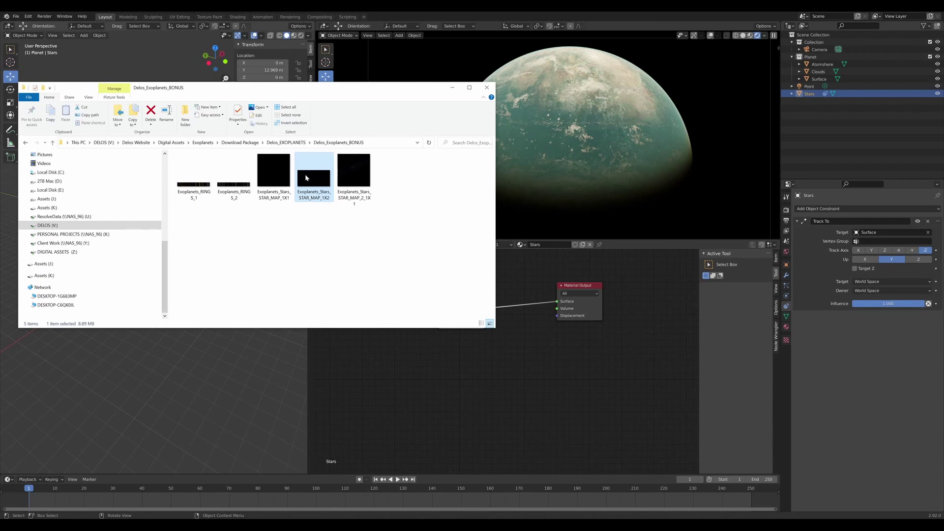
mouse_move(305, 177)
mouse_down()
mouse_move(368, 374)
mouse_move(371, 304)
mouse_move(441, 316)
mouse_up()
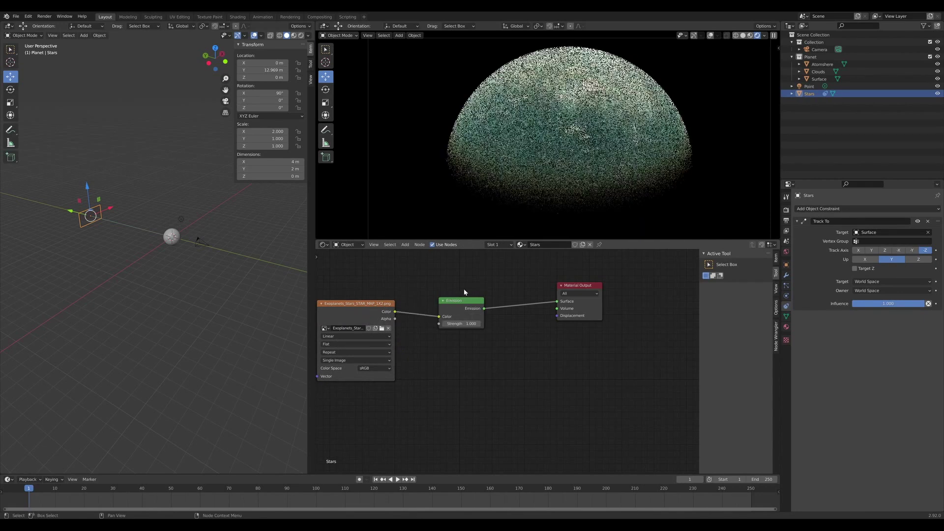
Scale the Stars plane up to about 5.29
drag(381, 300, 394, 299)
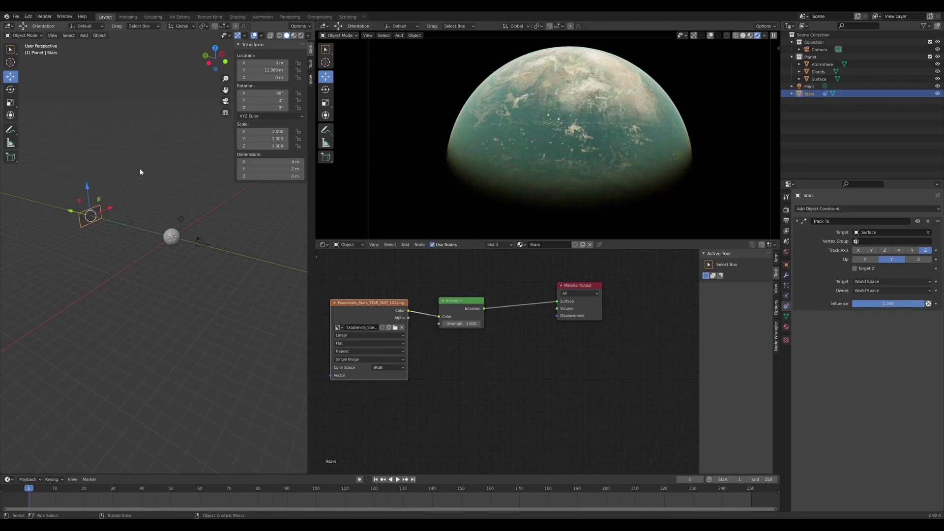
key(s)
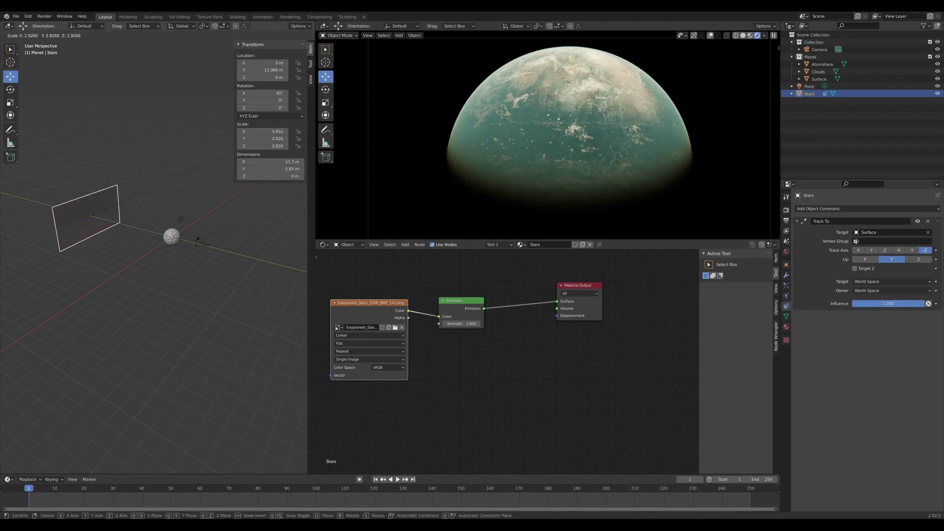
click(281, 155)
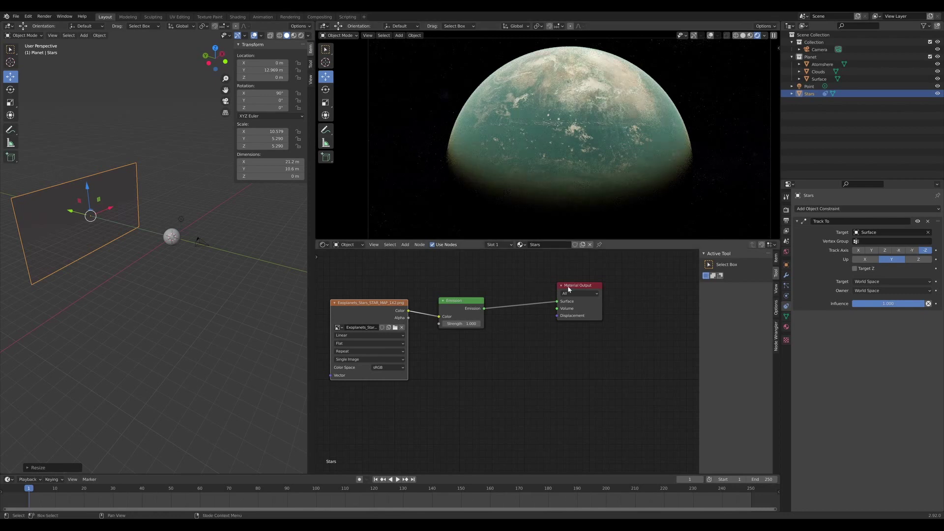
Set the Emission strength to 0.1 and spread the texture, emission and output nodes apart
drag(569, 289, 637, 287)
drag(471, 302, 513, 292)
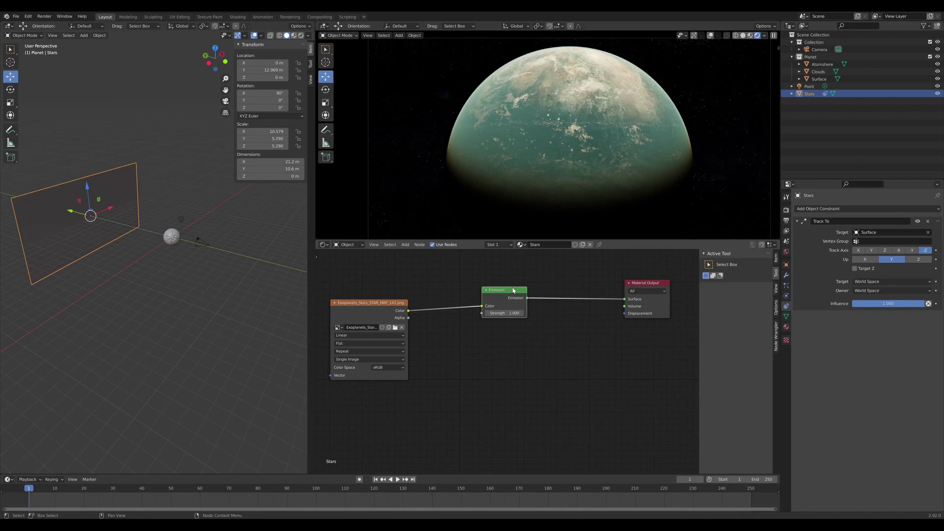
drag(513, 289, 529, 290)
click(520, 312)
text(1.0)
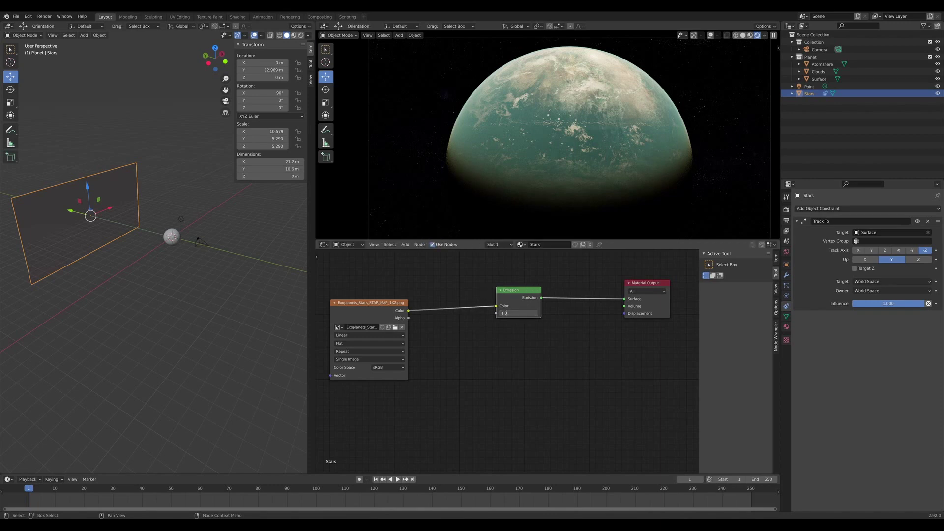
key(ctrl+a)
text(0.1)
key(Return)
drag(528, 288, 557, 283)
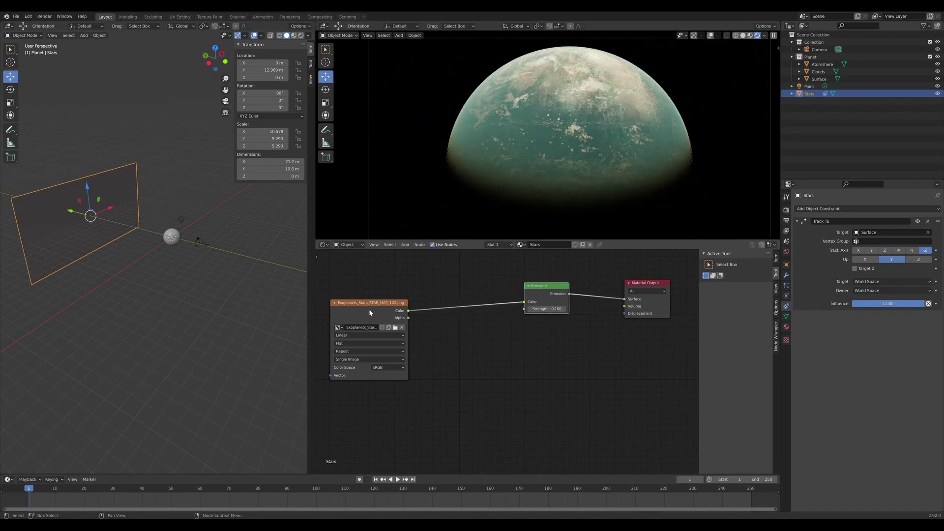
drag(398, 302, 490, 272)
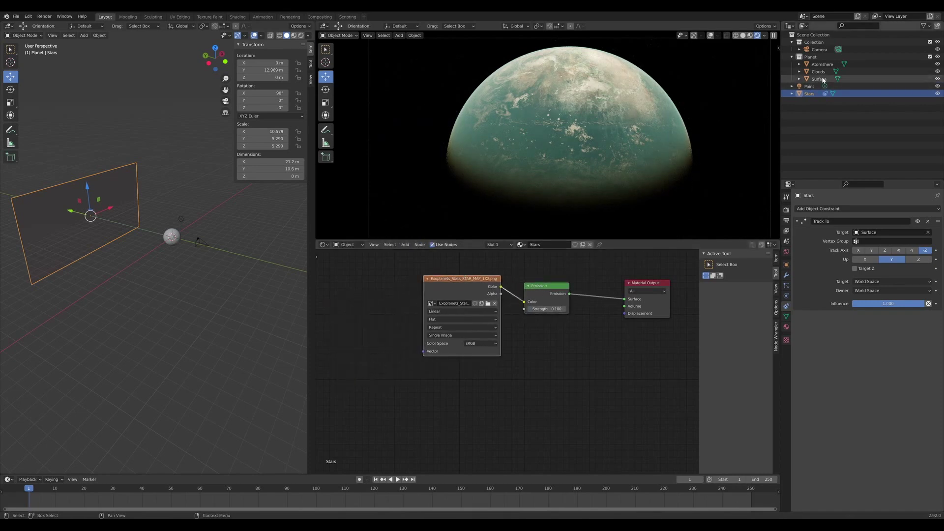
Raise the point light's power to 2500 W
click(810, 87)
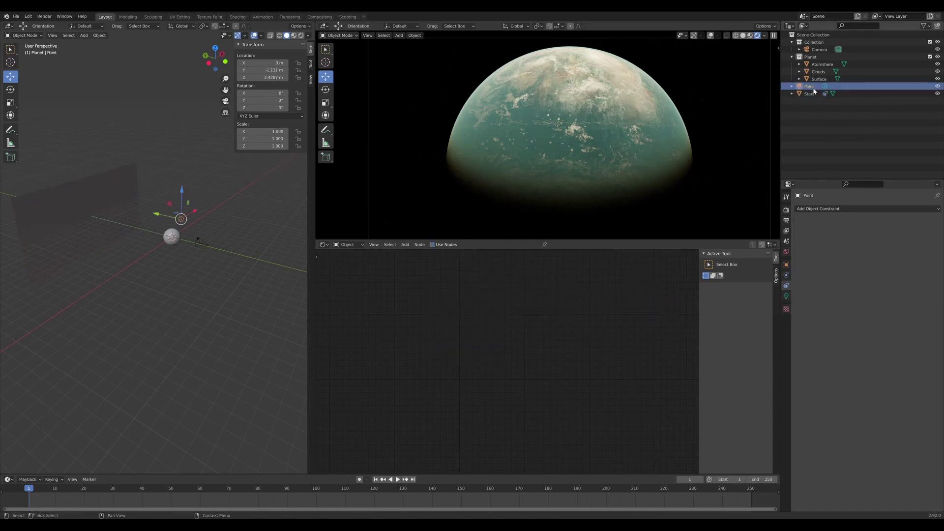
click(786, 296)
drag(889, 257, 896, 257)
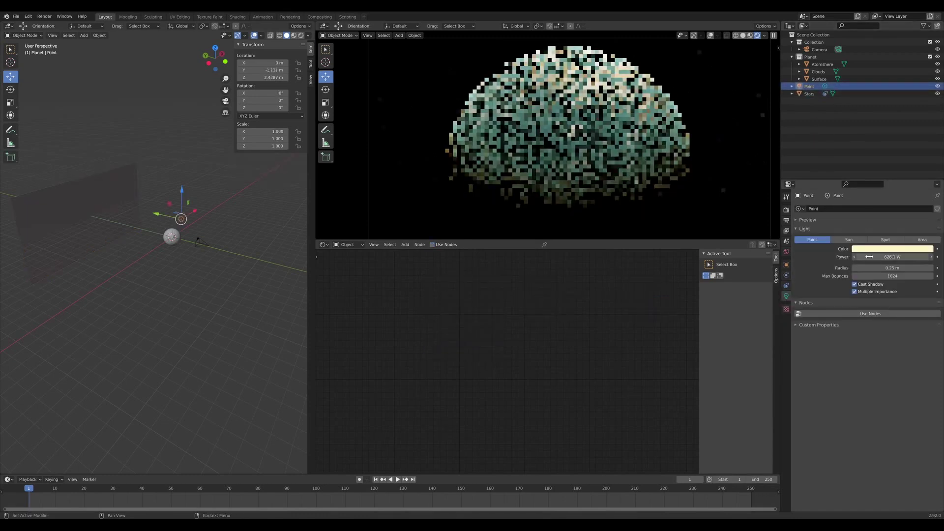
click(893, 257)
key(Return)
Widen the point light's radius to 0.94 m and move it nearer the planet
click(820, 78)
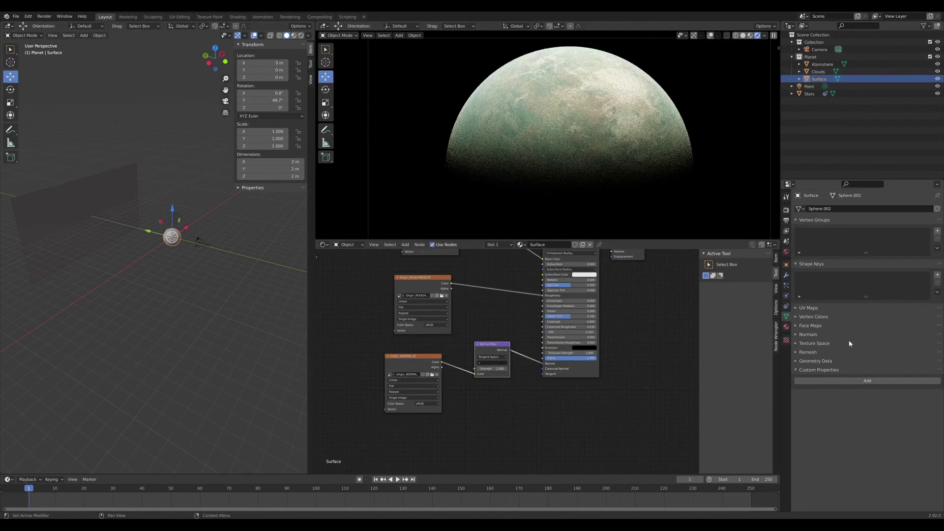
click(820, 50)
click(786, 210)
click(819, 399)
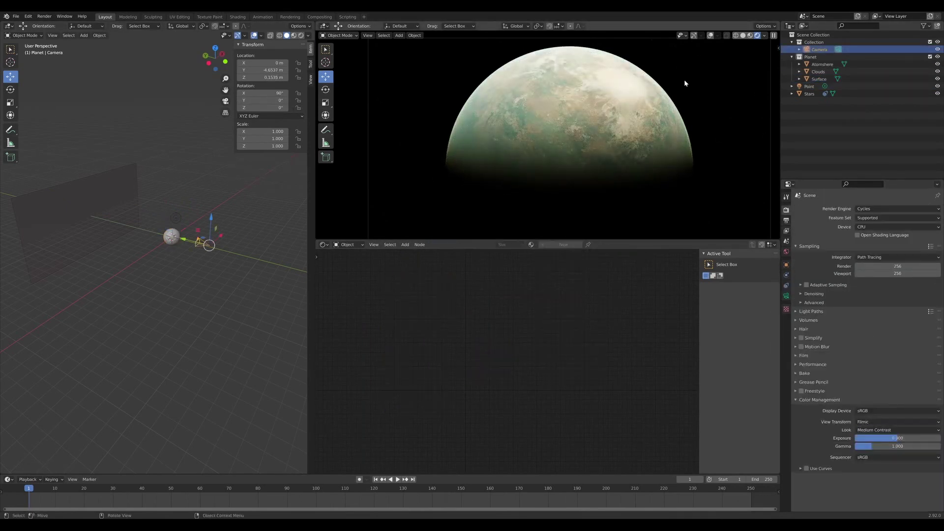
click(825, 86)
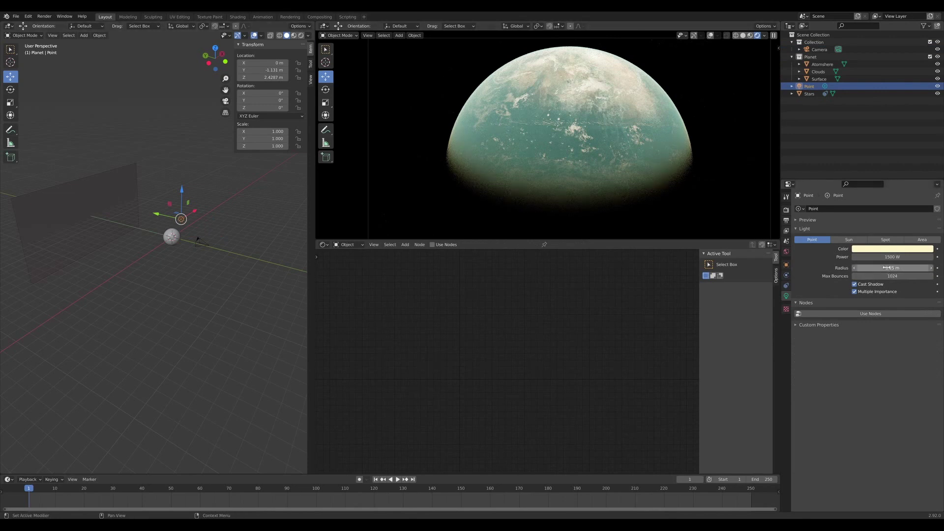
drag(893, 268, 918, 267)
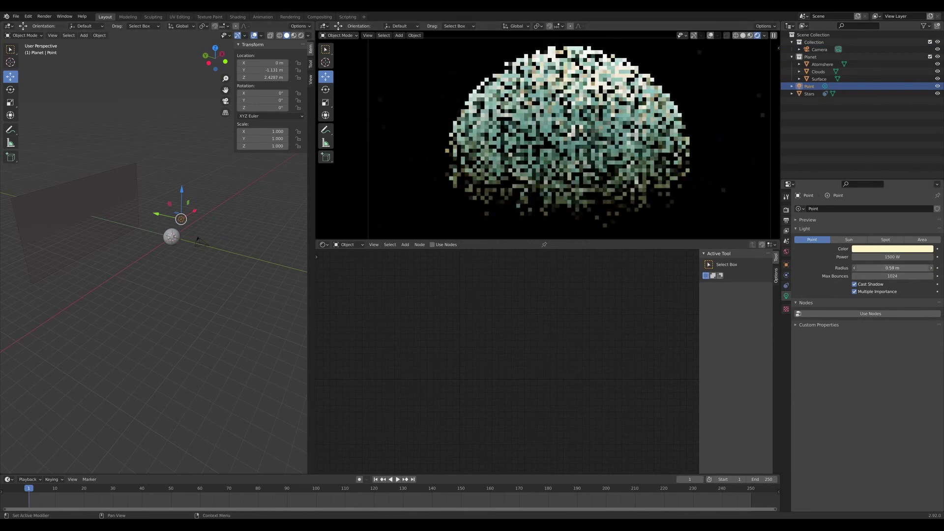
key(g)
click(424, 213)
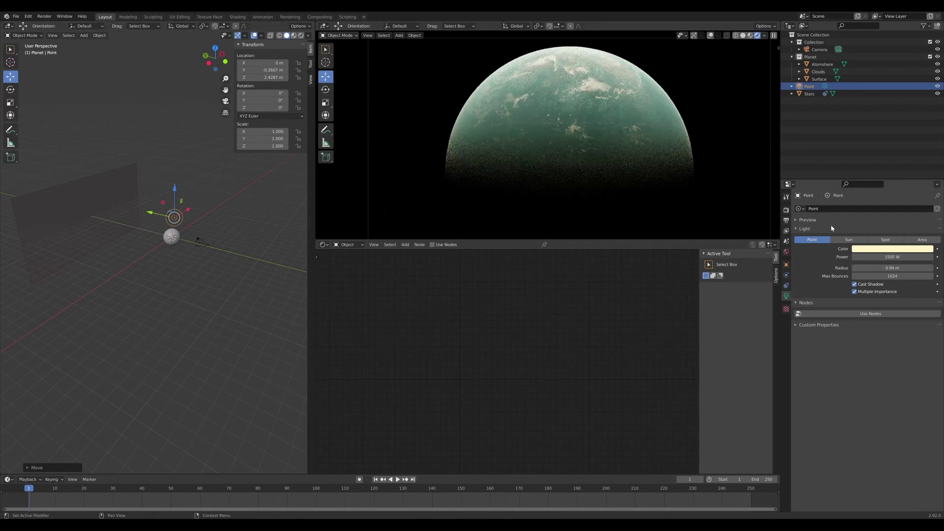
Review the Surface and Camera objects and the render colour-management look options
click(819, 78)
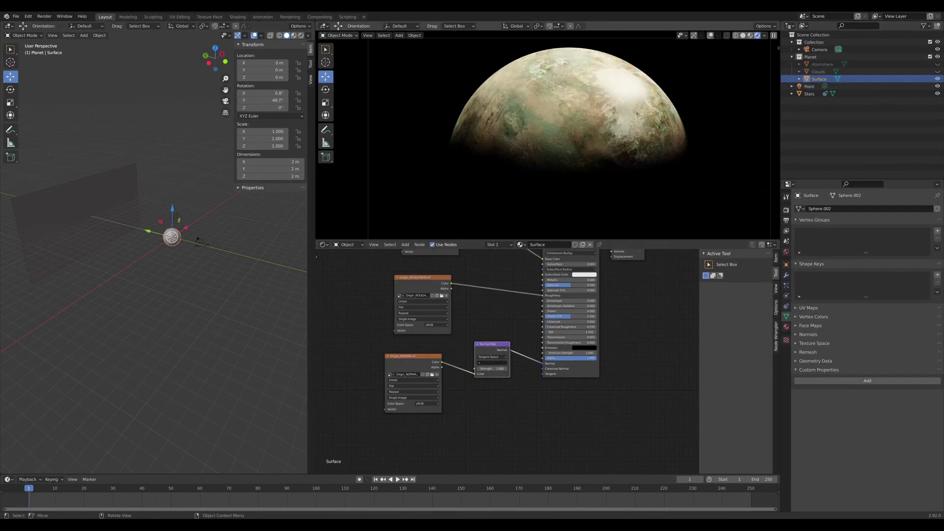
click(819, 49)
click(787, 210)
click(897, 429)
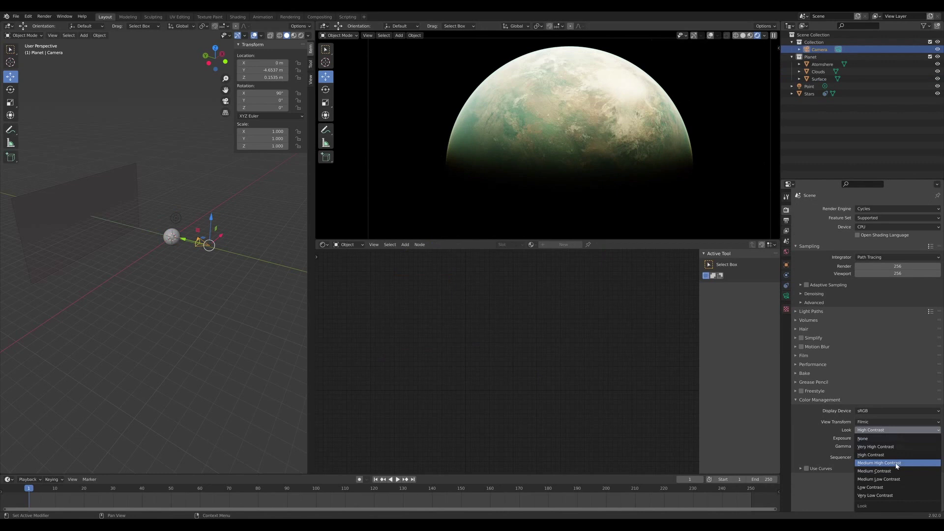
click(819, 79)
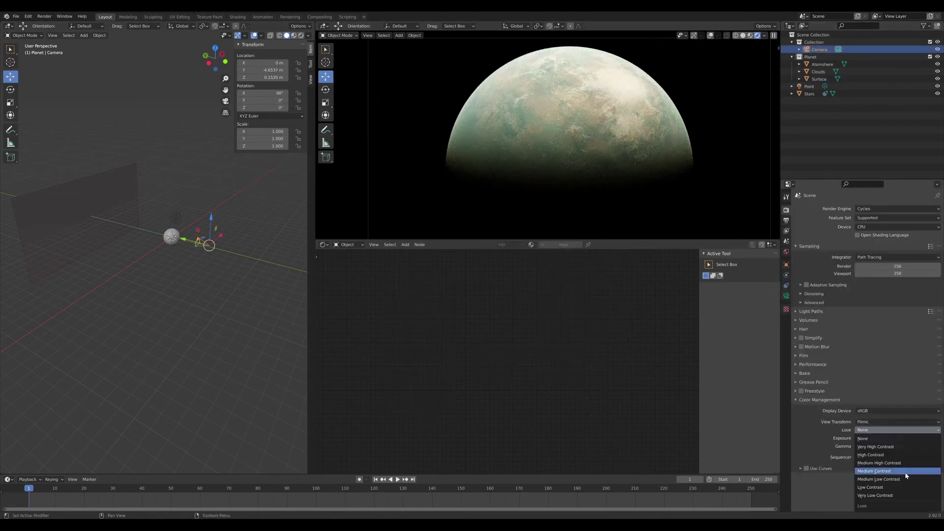
Set the colour management Look to Medium Contrast under Filmic
click(906, 478)
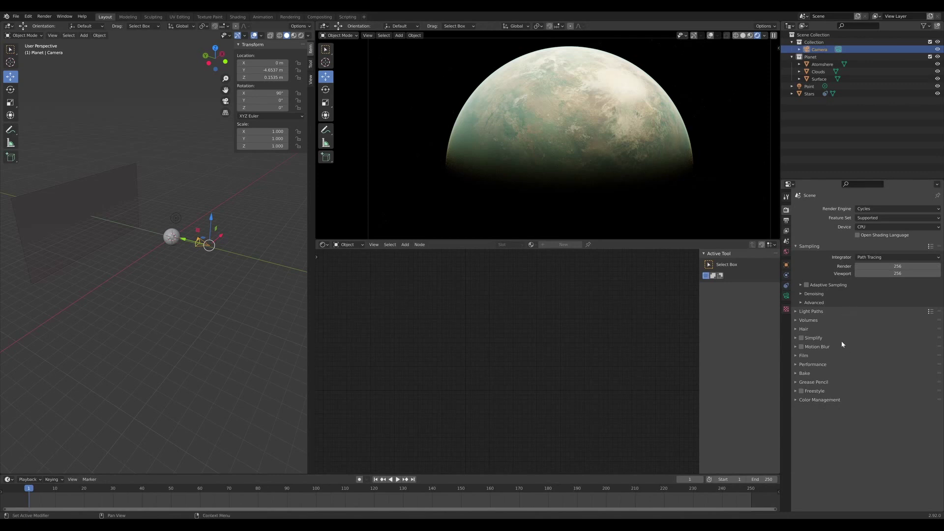
click(820, 400)
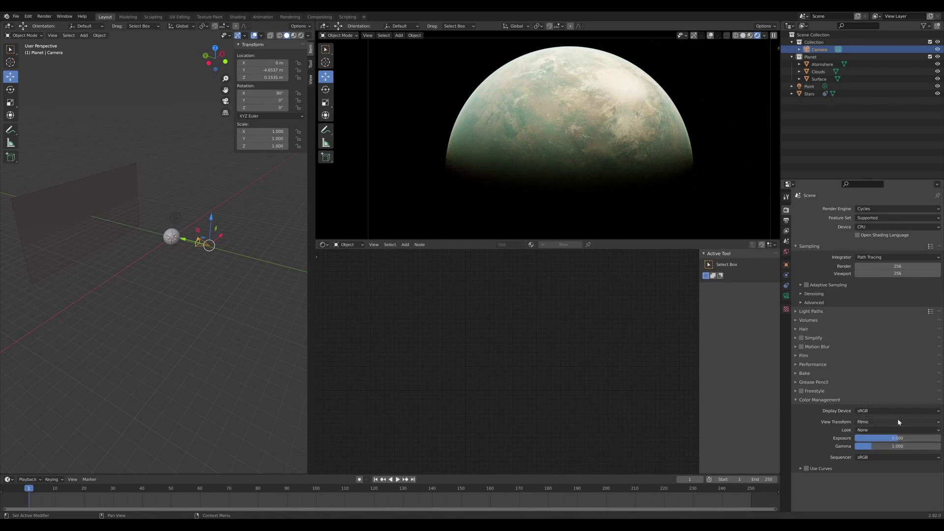
click(882, 431)
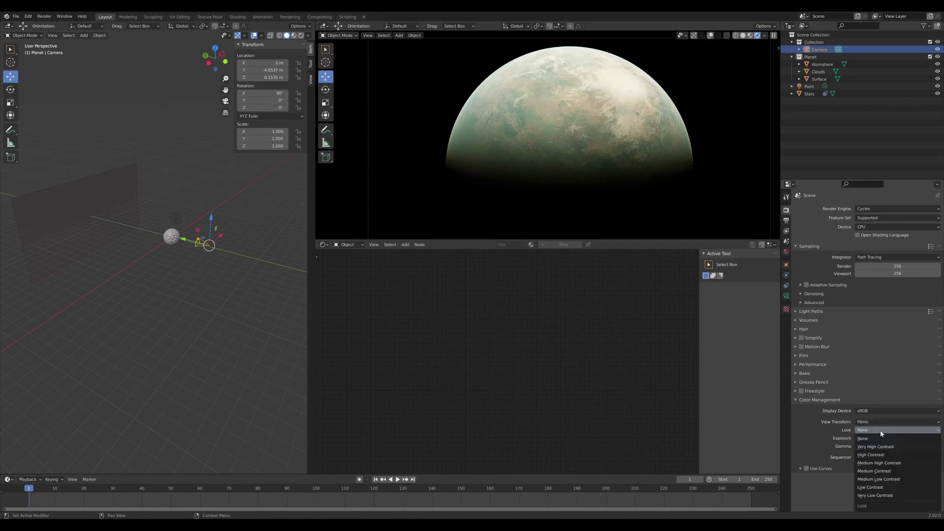
click(906, 473)
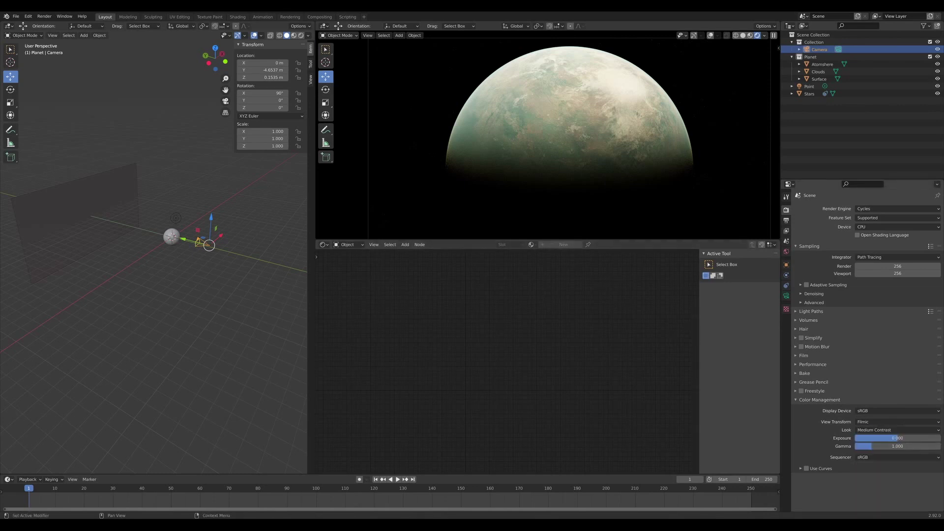
click(819, 79)
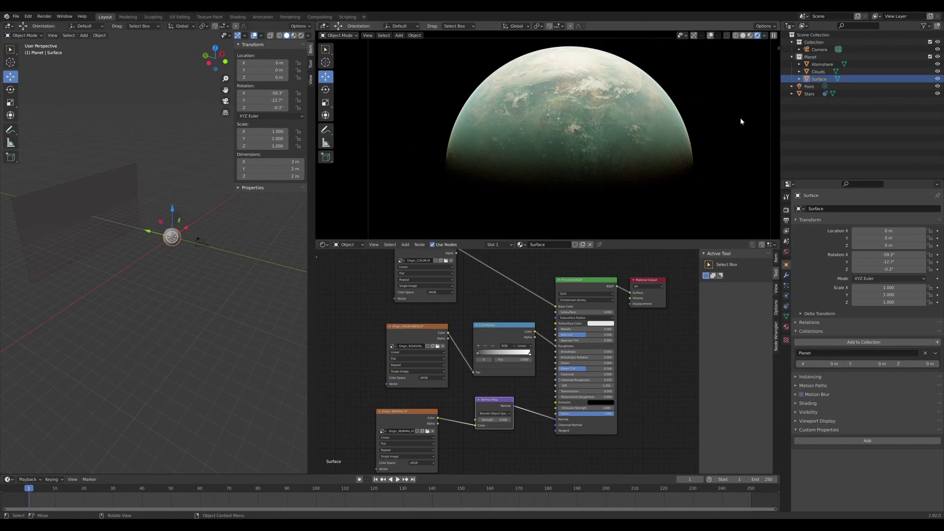
Render the final planet image via Render Image (F12) and move the result window aside
click(786, 221)
click(45, 17)
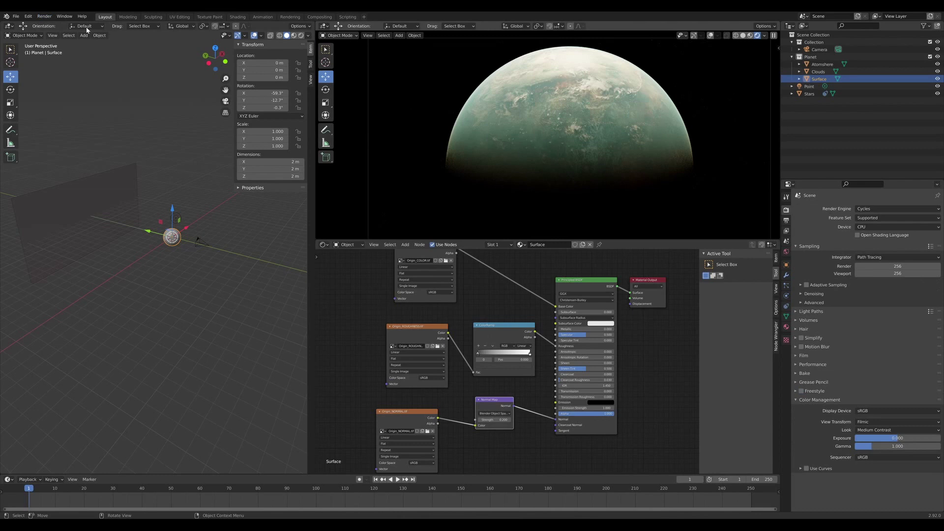
click(44, 16)
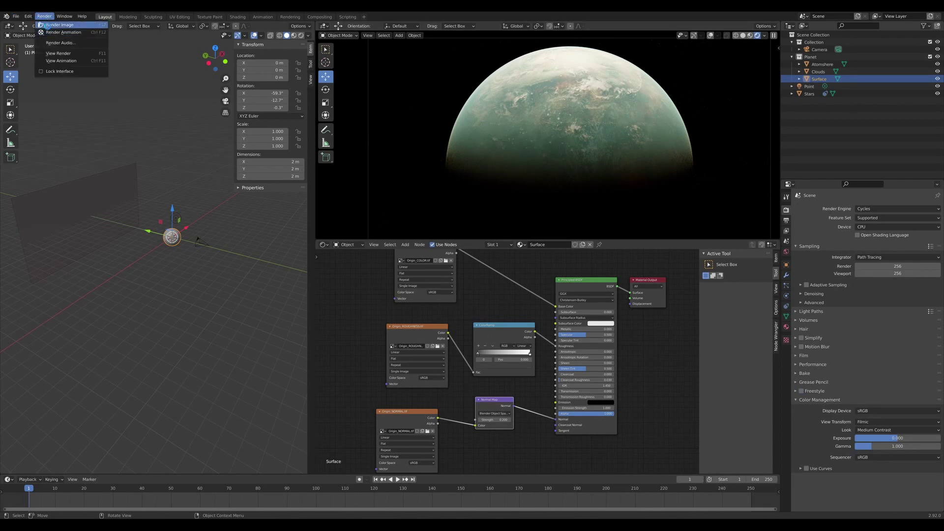
click(43, 26)
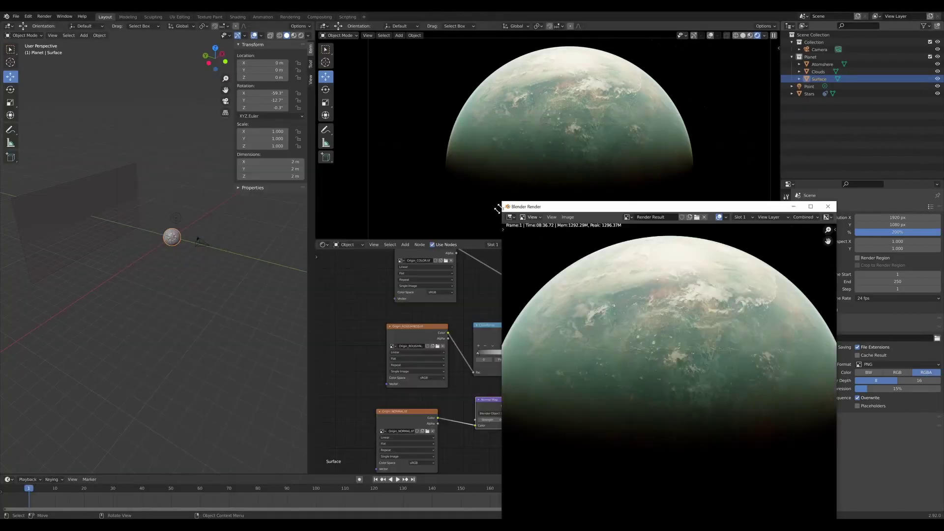
drag(785, 207, 428, 99)
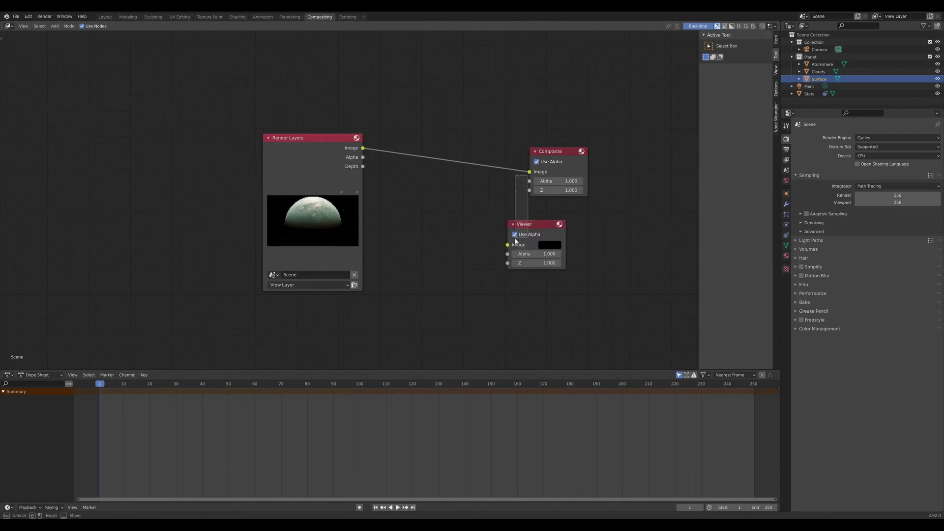
Link the Render Layers image to a Viewer node and space the nodes apart
drag(529, 175, 508, 245)
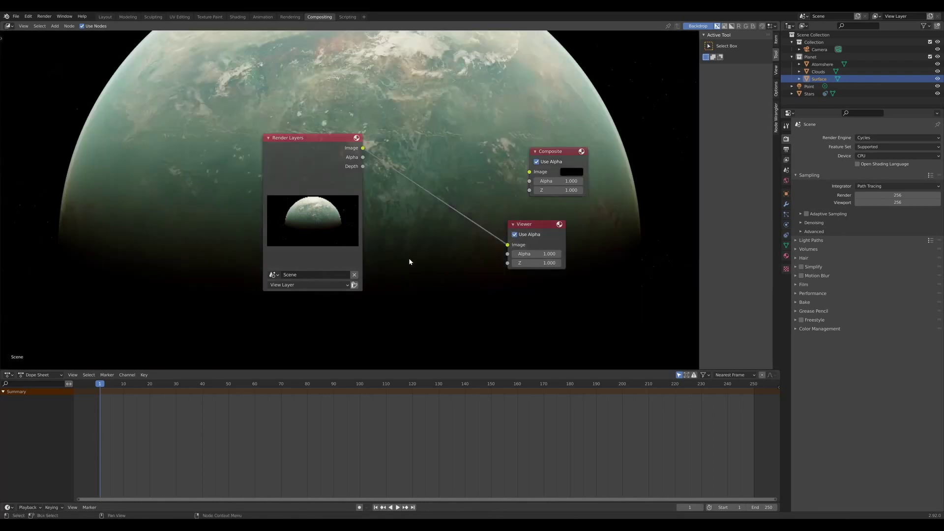
middle_drag(409, 261, 512, 298)
scroll(512, 297, down, 1)
drag(461, 197, 266, 161)
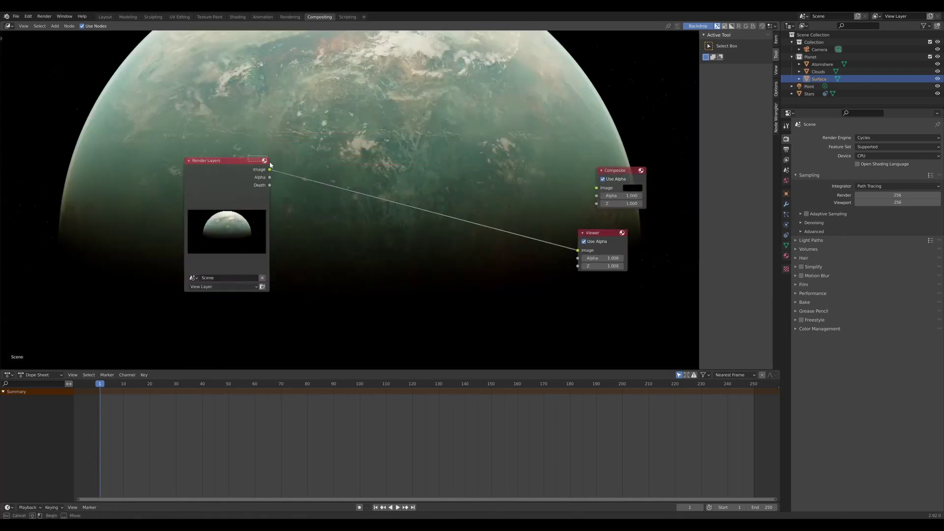
click(367, 257)
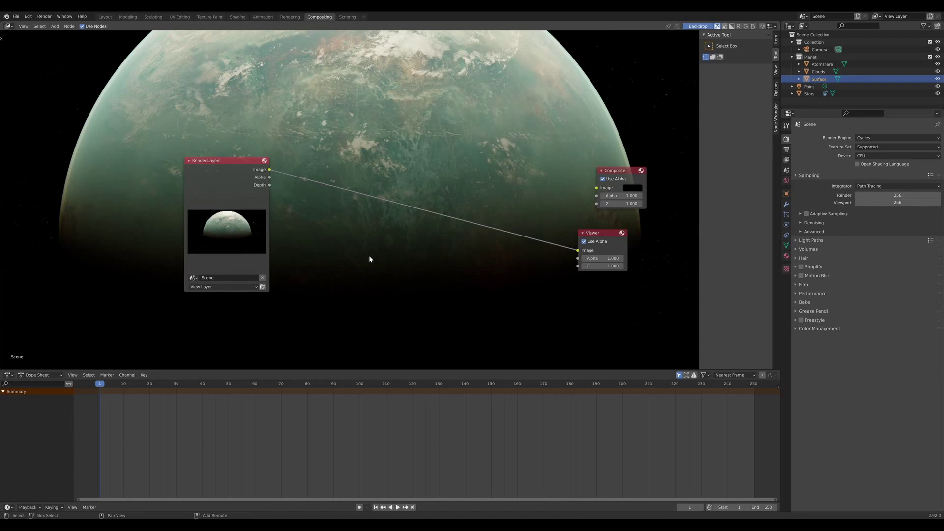
key(shift+a)
Add a Lens Distortion node and a Glare filter node to the compositor
click(368, 255)
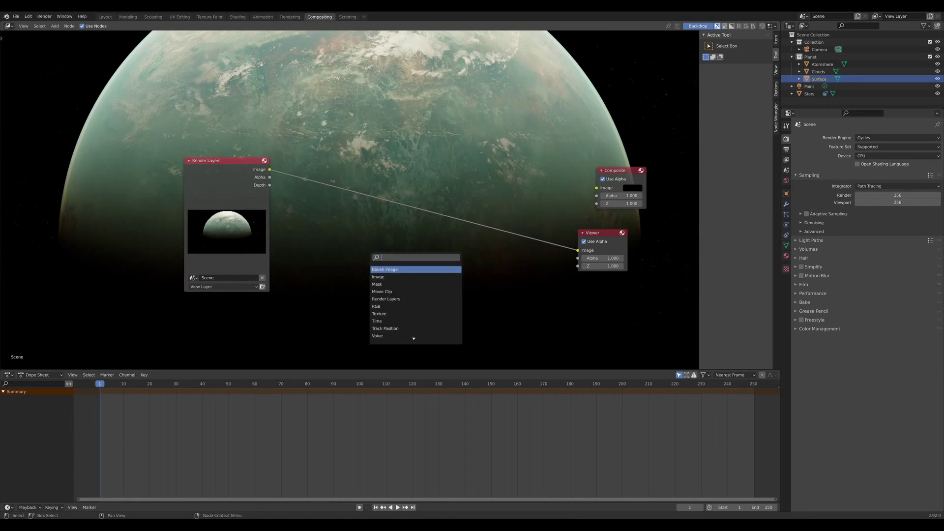
text(lens)
key(Return)
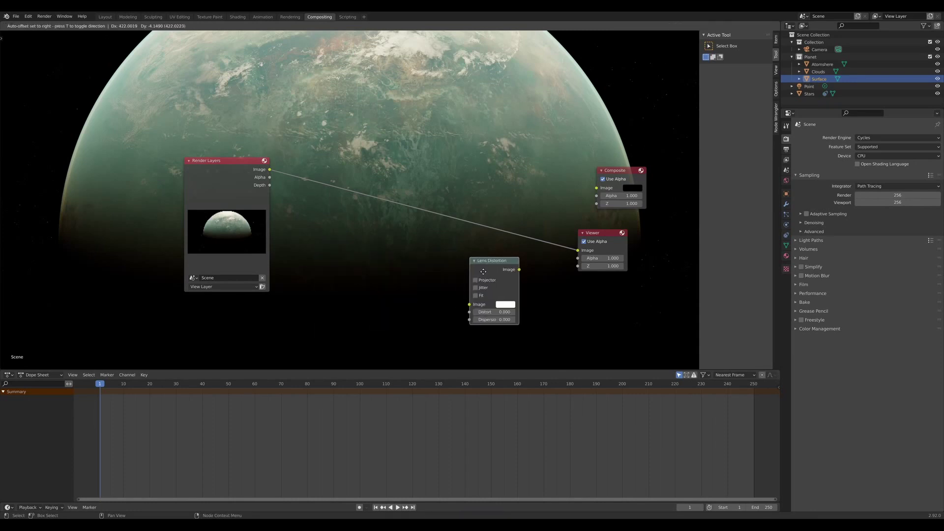
click(410, 254)
key(shift+a)
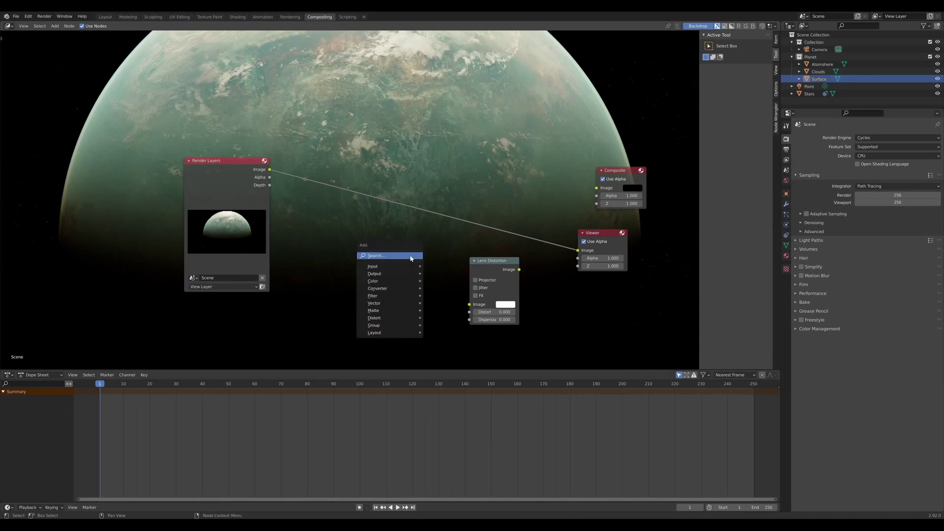
mouse_move(374, 296)
click(443, 310)
click(384, 288)
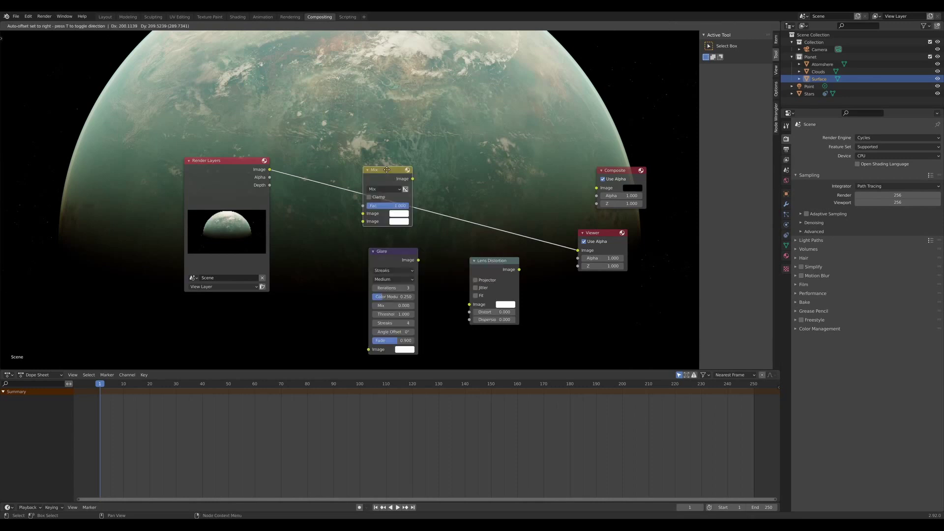
Drop a Mix node on the render-to-Viewer link and wire the render through Glare into its second image
click(387, 170)
drag(383, 173, 414, 179)
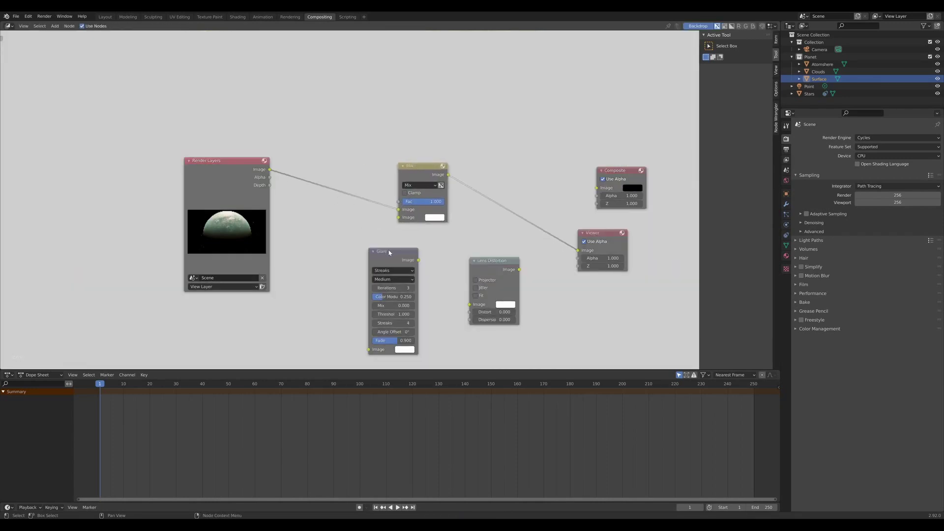
mouse_move(390, 252)
mouse_down()
mouse_move(348, 238)
mouse_move(395, 227)
mouse_move(399, 217)
mouse_up()
drag(270, 169, 332, 336)
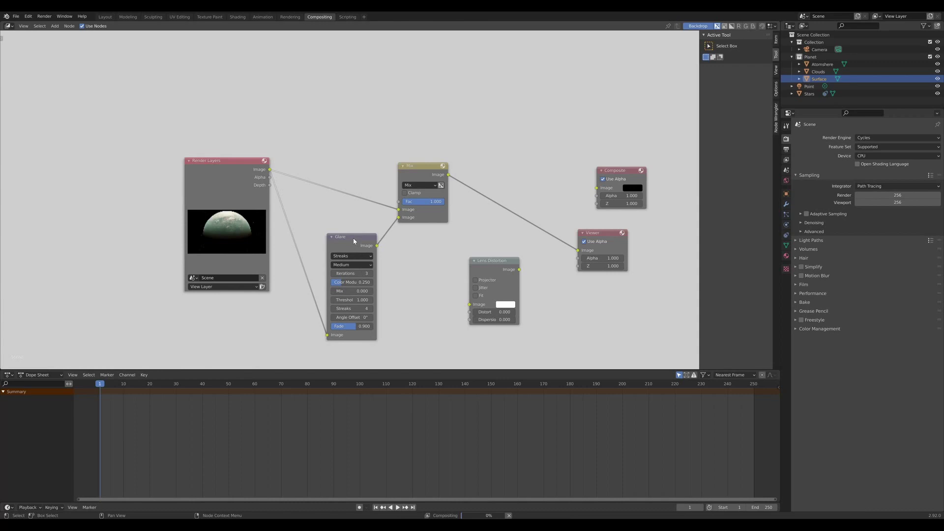
drag(354, 243, 355, 228)
Set the Glare mix to 1 and switch the Mix node's blend to Screen
click(350, 275)
text(1)
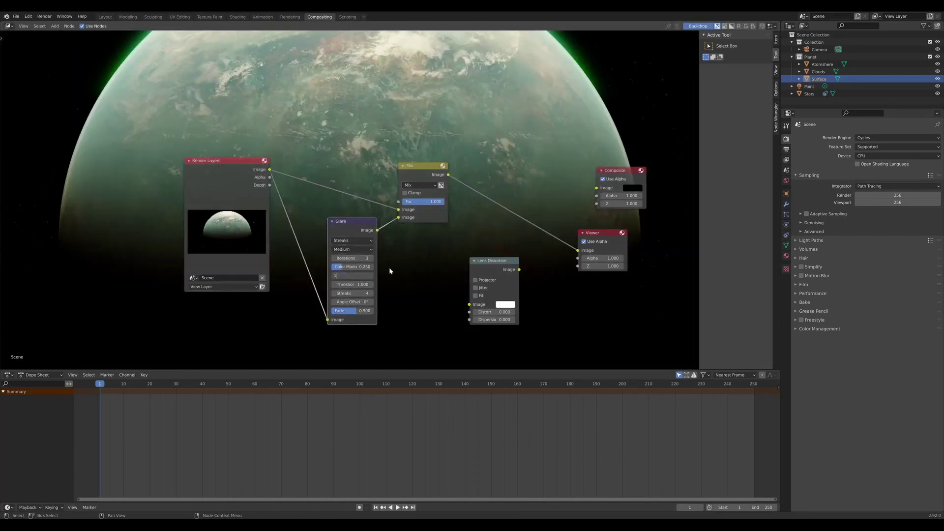
key(Return)
click(420, 186)
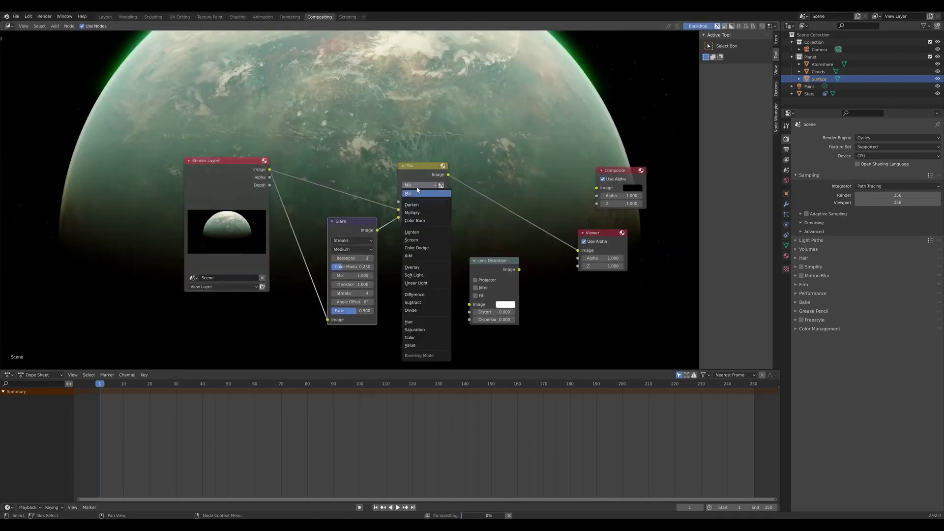
click(413, 240)
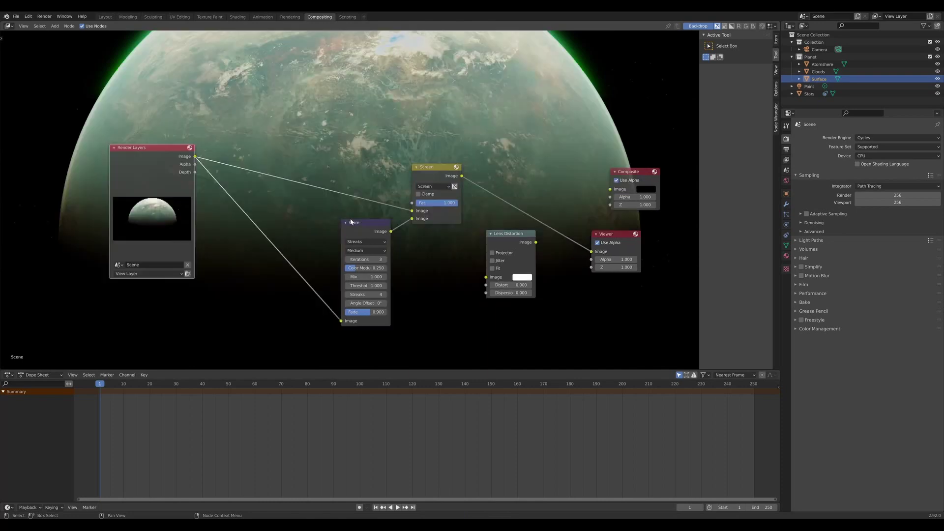
drag(358, 221, 276, 219)
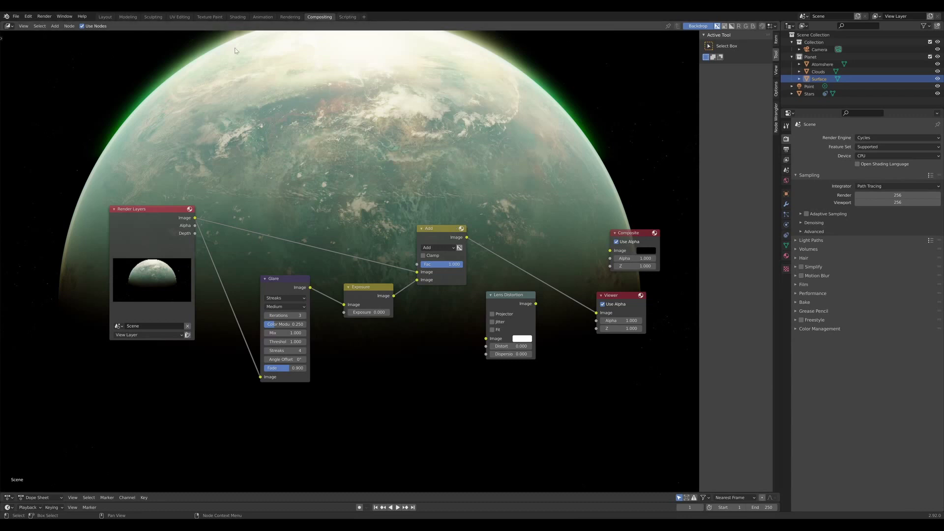
Place Lens Distortion between the Add mix and the Viewer with Dispersion 0.010
drag(510, 295, 519, 299)
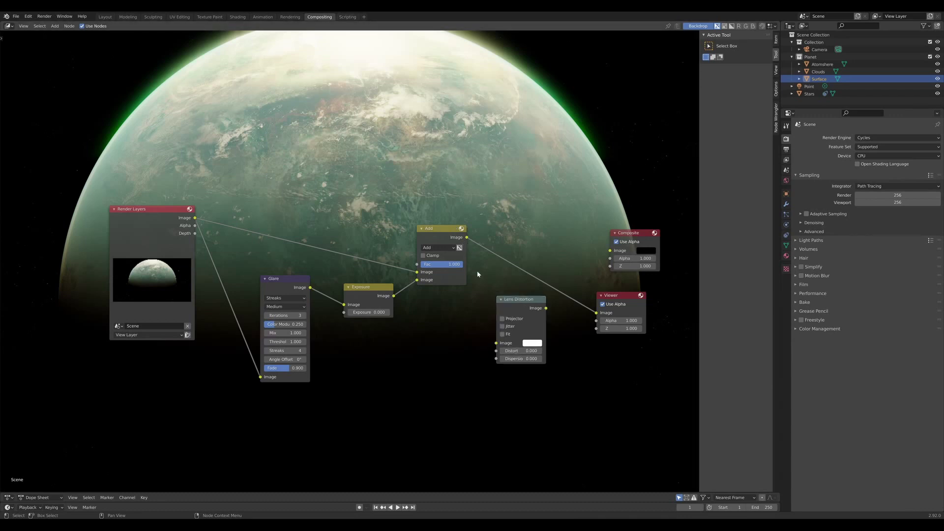
drag(466, 237, 496, 343)
drag(517, 299, 542, 243)
click(530, 302)
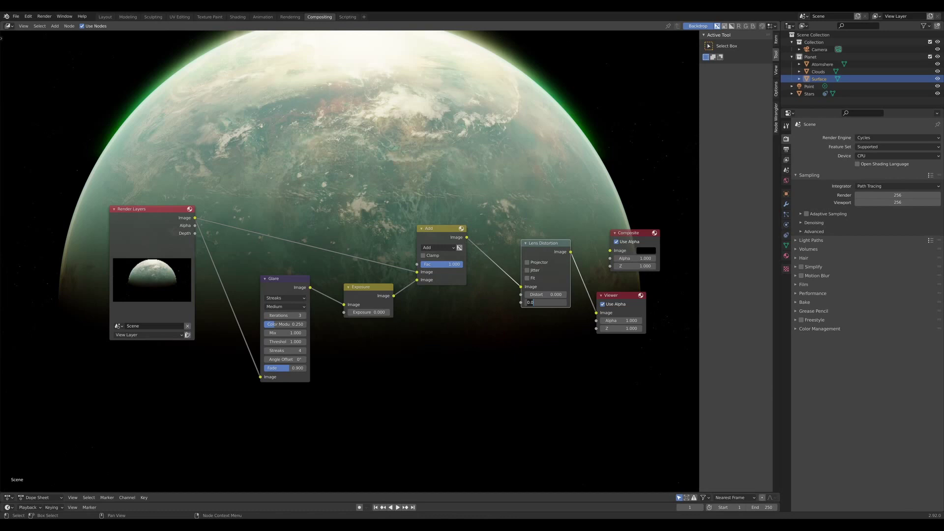
key(BackSpace)
key(Return)
scroll(350, 295, down, 2)
scroll(350, 295, up, 3)
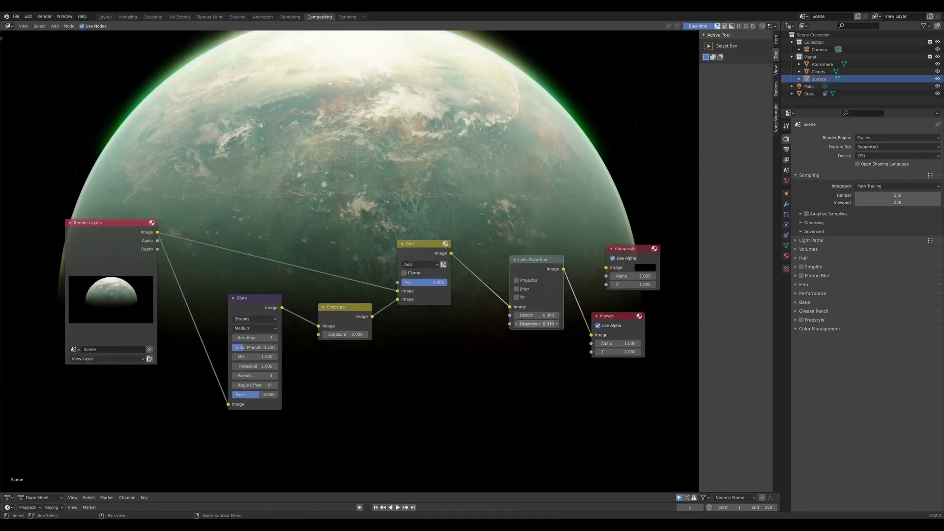
Try Dispersion 0.050, settle on 0.020, and fit the backdrop from the sidebar View tab
click(537, 323)
text(.05)
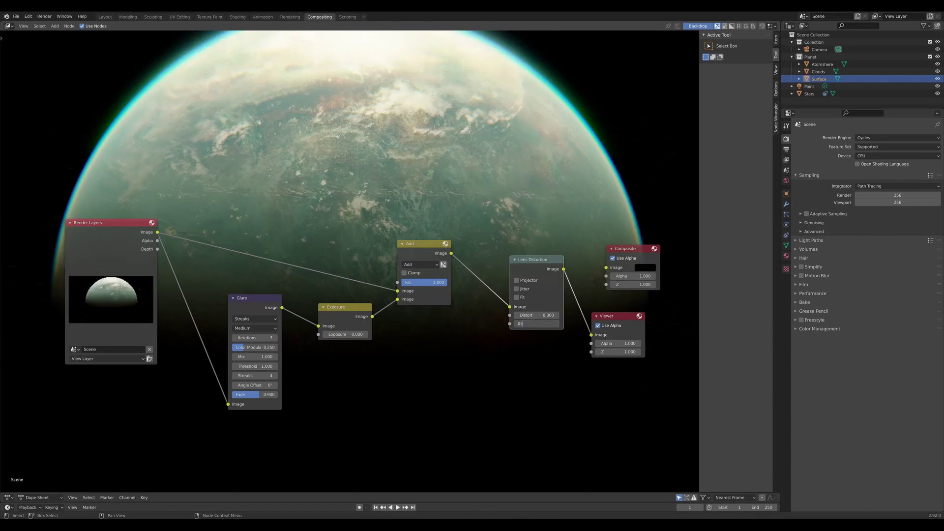
key(Return)
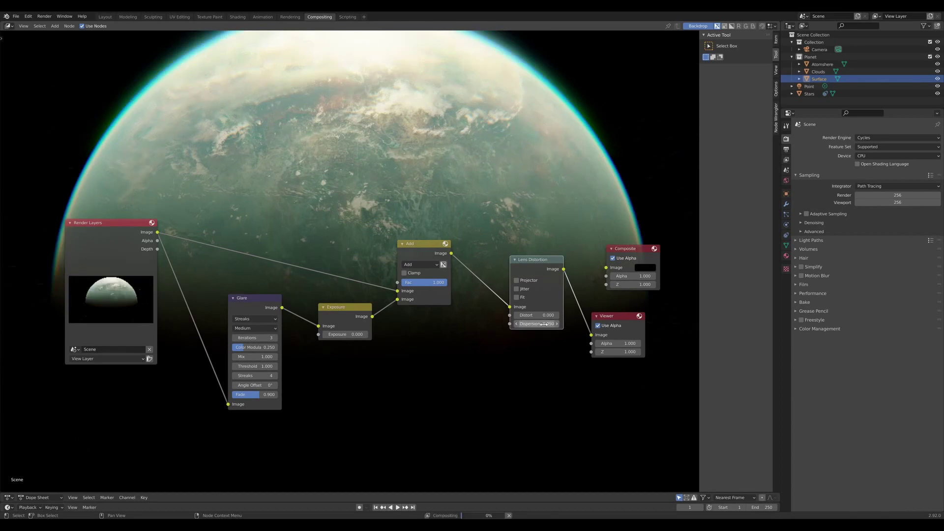
click(524, 324)
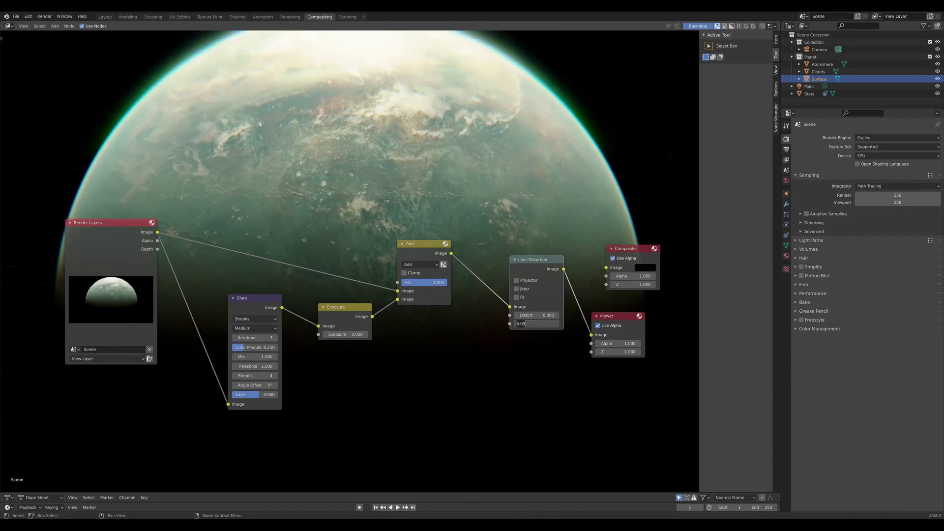
key(BackSpace)
key(Return)
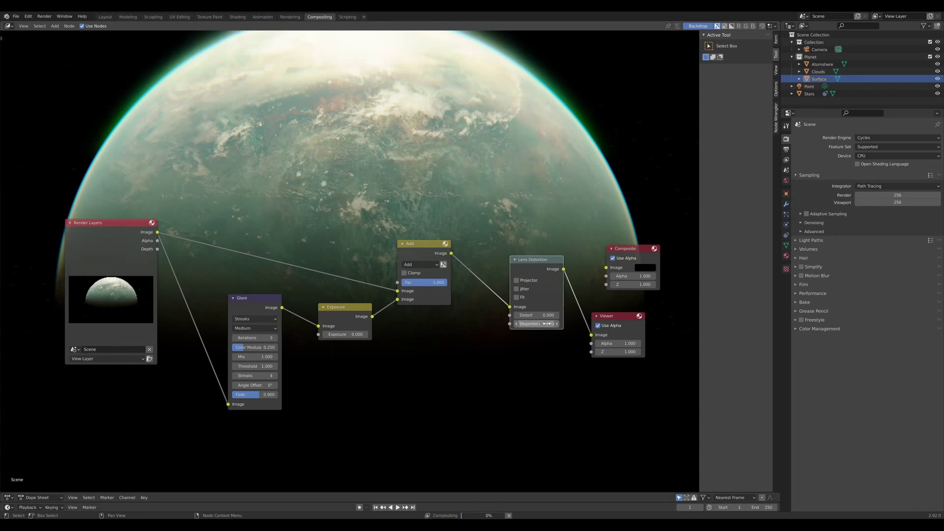
click(776, 70)
click(736, 89)
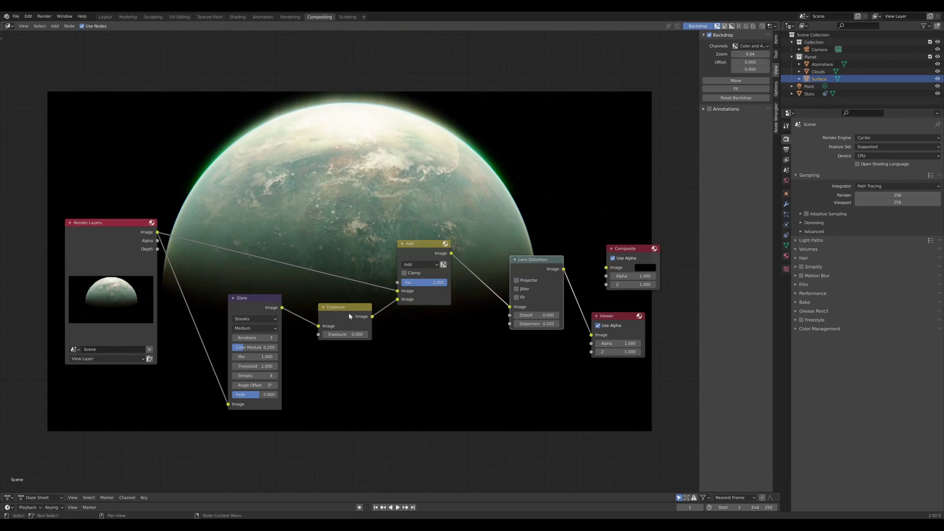
Rearrange the Glare and Exposure nodes and switch the Glare type to Fog Glow
drag(351, 316, 410, 368)
drag(259, 304, 230, 309)
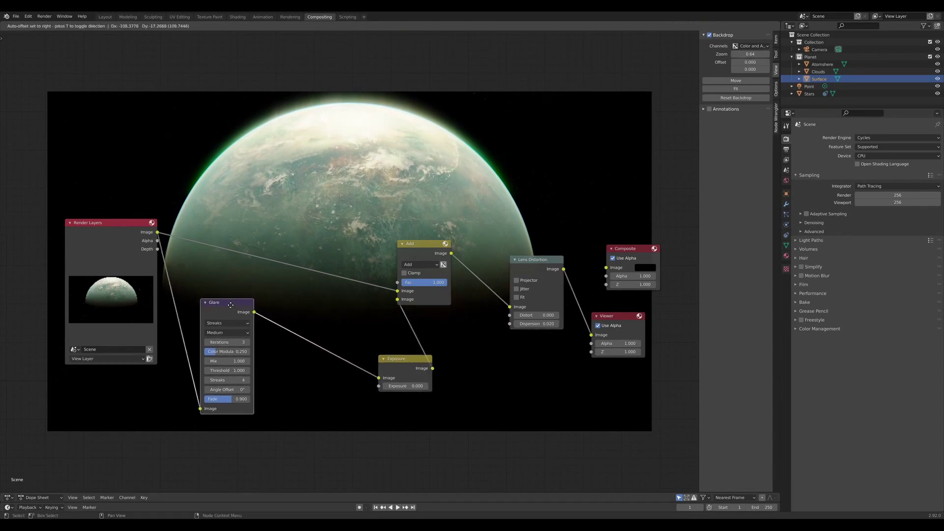
drag(405, 362, 380, 349)
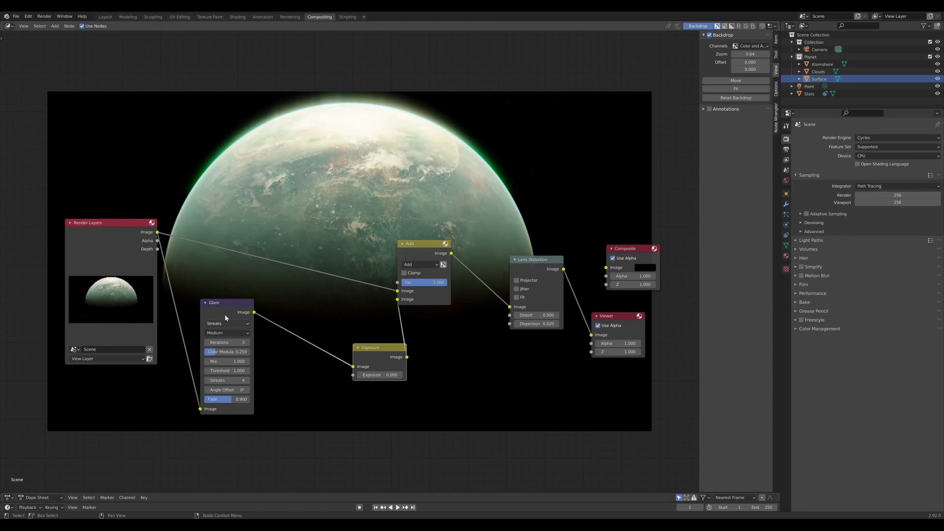
click(229, 325)
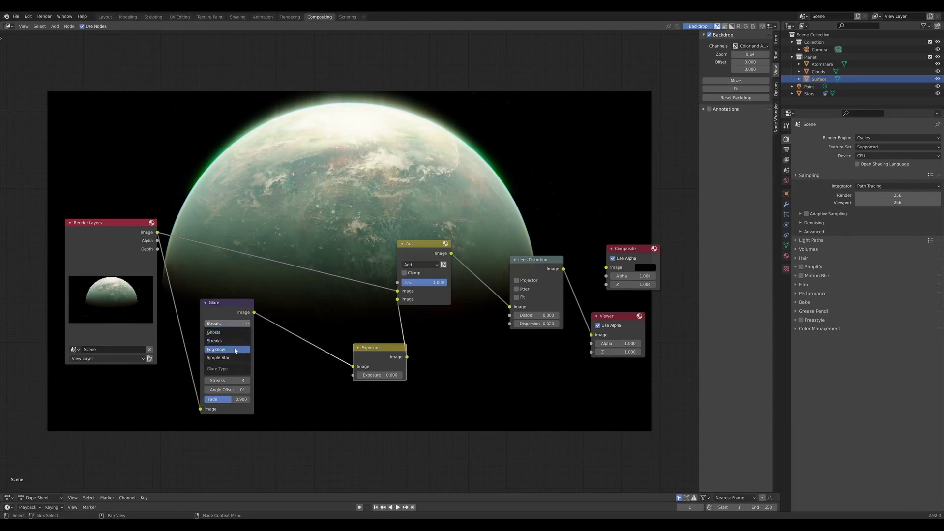
click(228, 334)
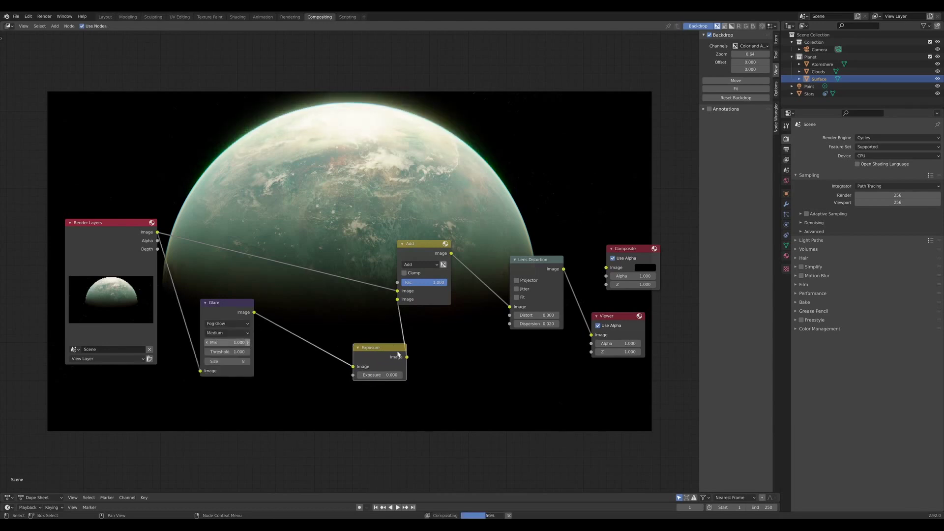
Preview the Exposure output in the Viewer with Glare threshold 0.8 and Size 8
drag(408, 358, 591, 334)
scroll(110, 388, up, 2)
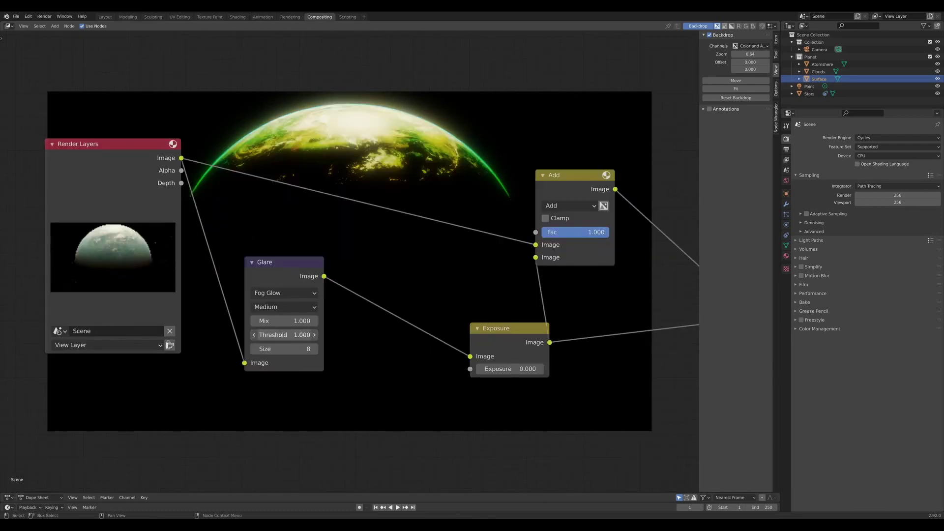
key(BackSpace)
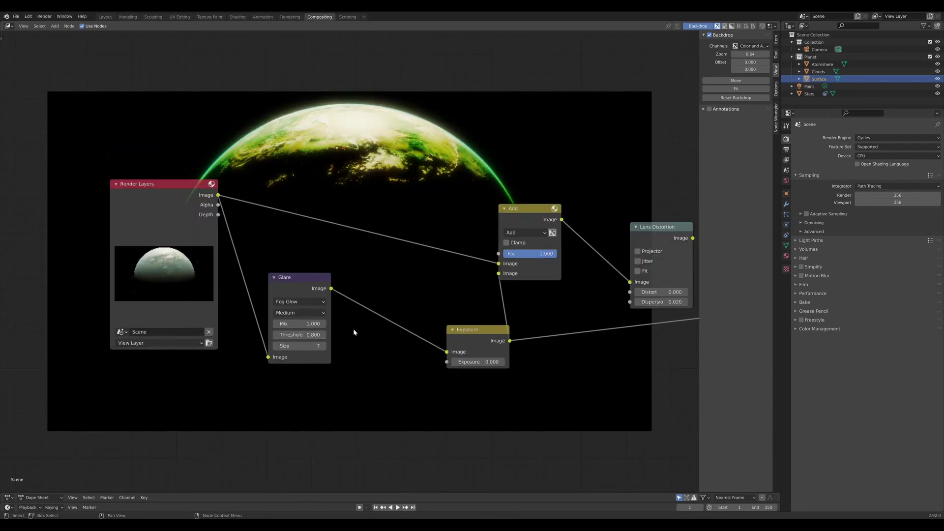
click(208, 355)
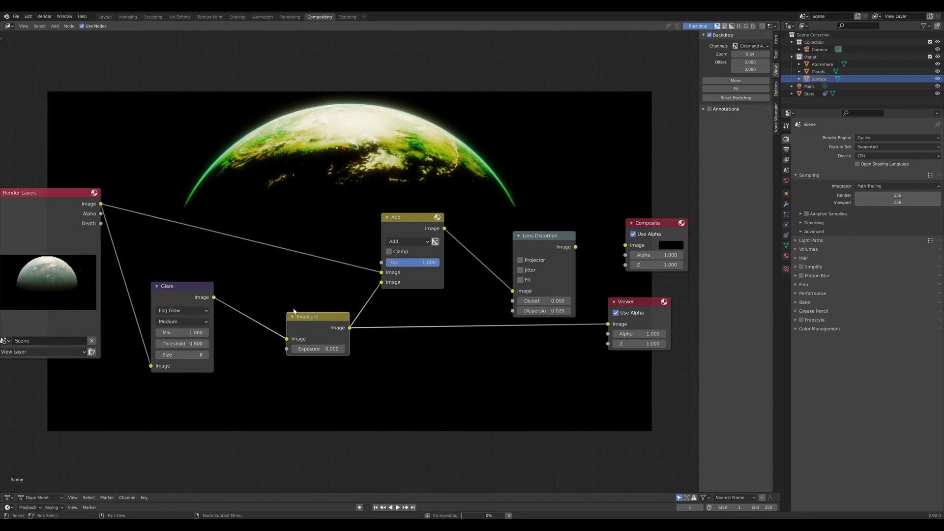
Send Lens Distortion back to the Viewer and duplicate the Add node into open space
key(h)
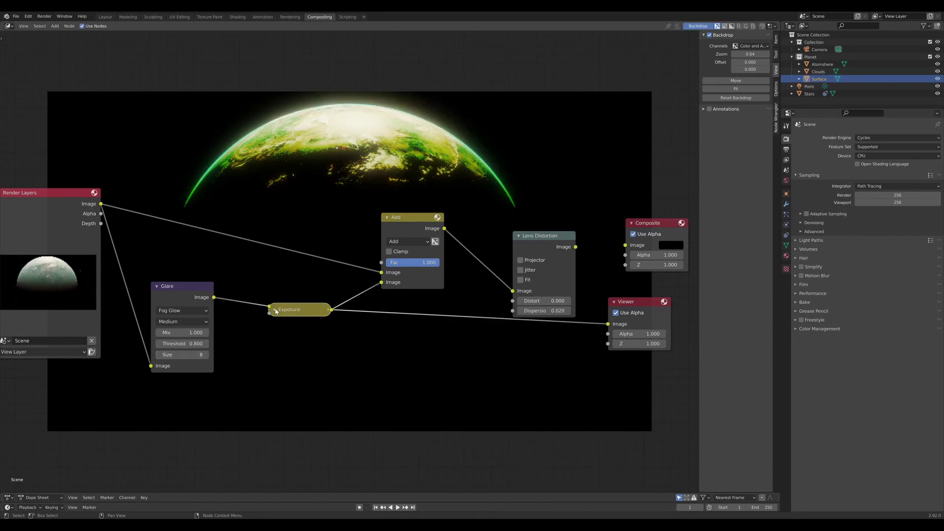
key(h)
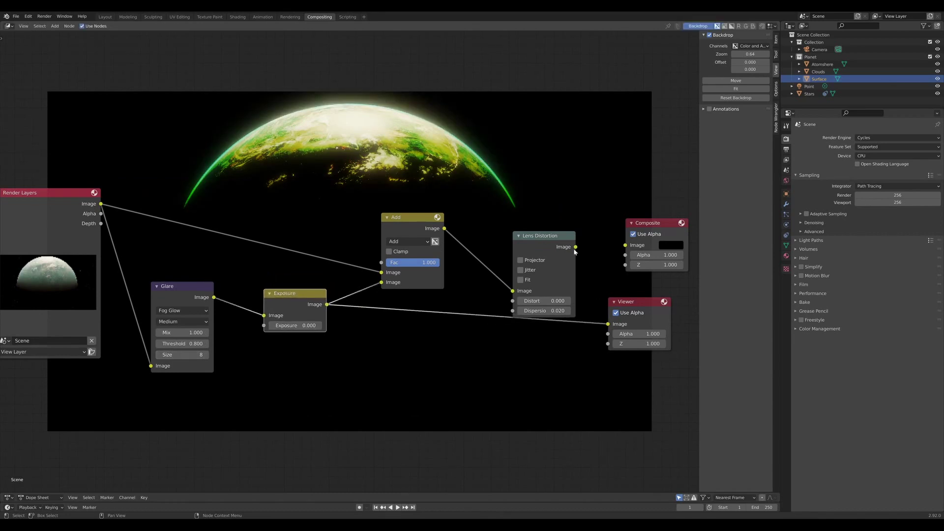
drag(576, 248, 607, 324)
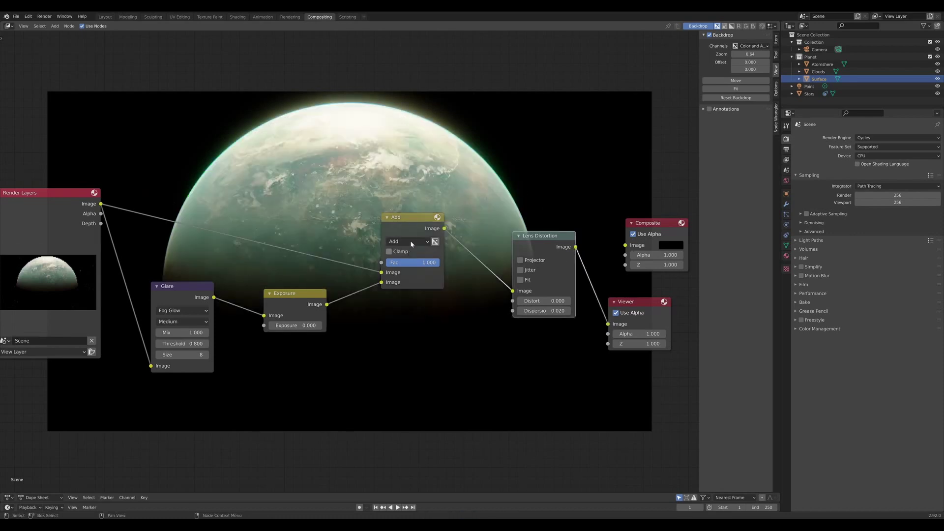
scroll(399, 192, down, 1)
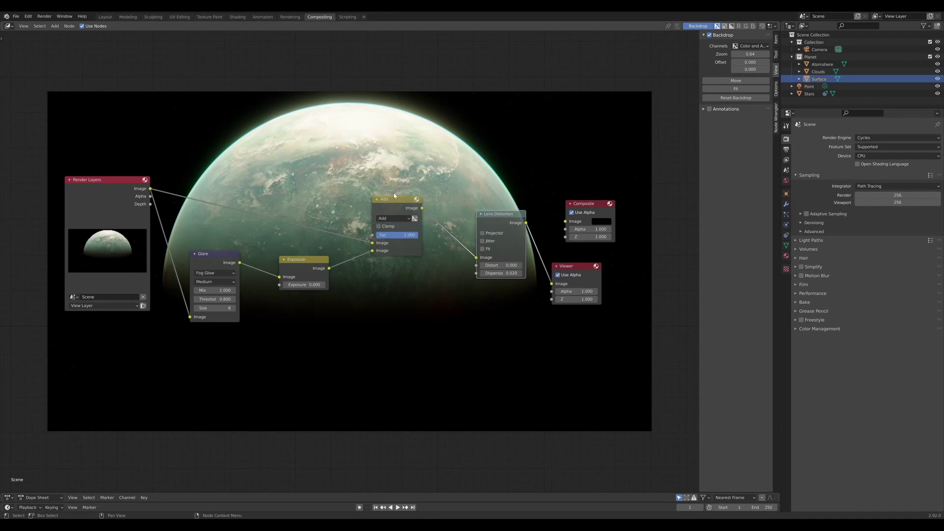
click(394, 205)
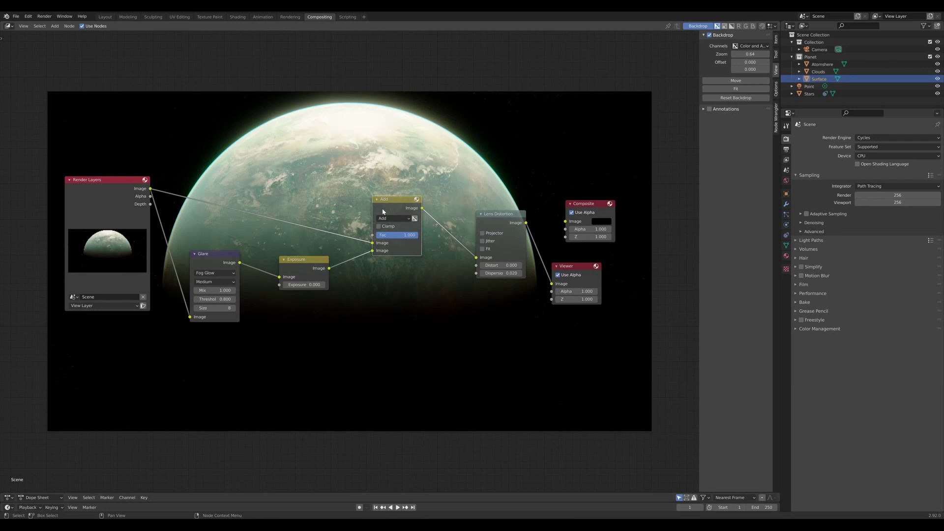
key(shift+d)
click(329, 202)
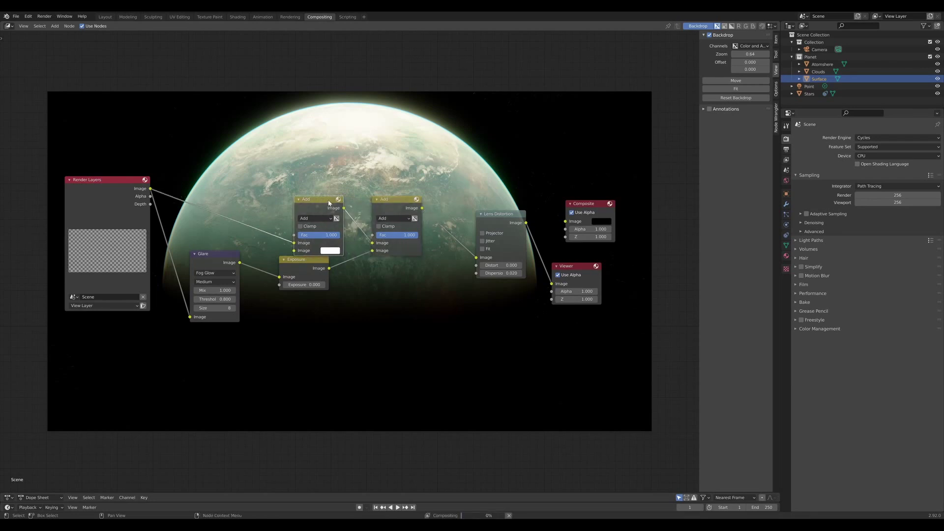
mouse_move(329, 203)
mouse_down()
mouse_move(322, 165)
mouse_move(369, 287)
mouse_up()
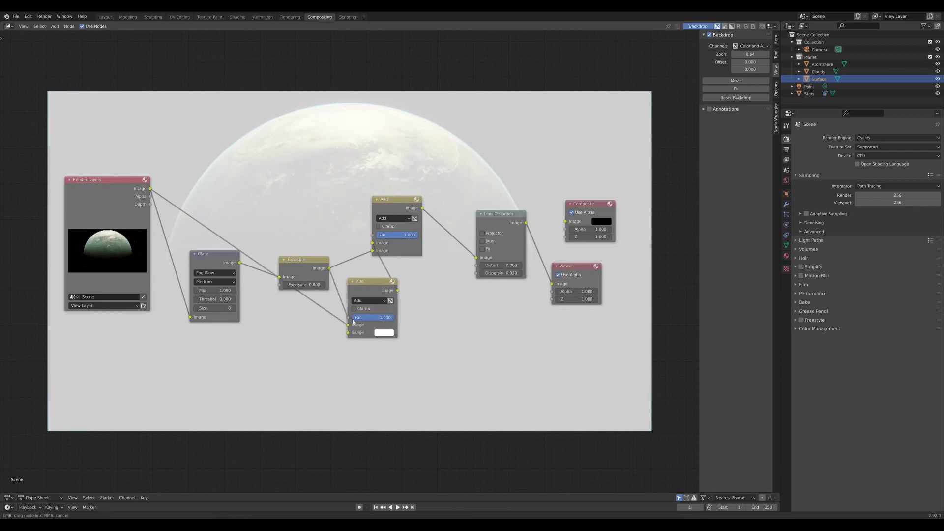
Wire the render image and Fog Glow Exposure into the new Add node and move Glare and Exposure below Render Layers
drag(353, 320, 350, 333)
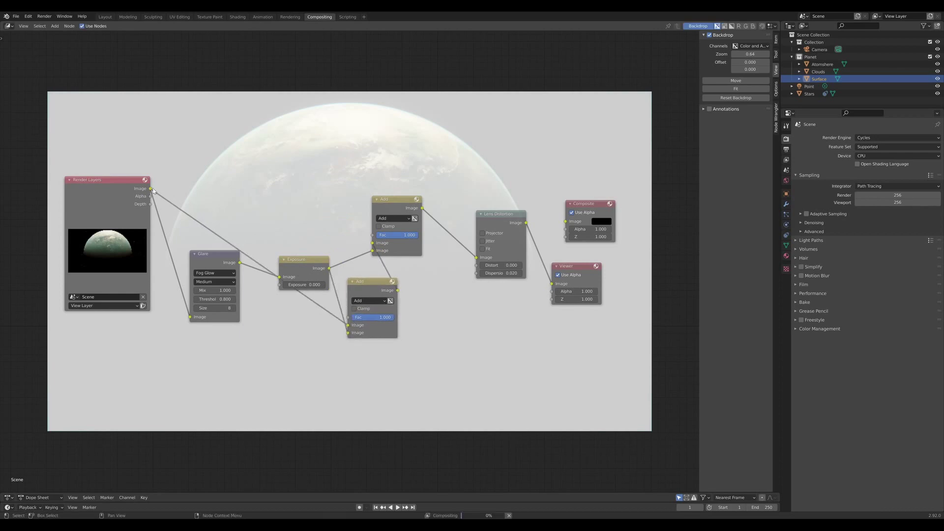
mouse_move(151, 190)
mouse_down()
mouse_move(374, 246)
mouse_move(313, 319)
mouse_up()
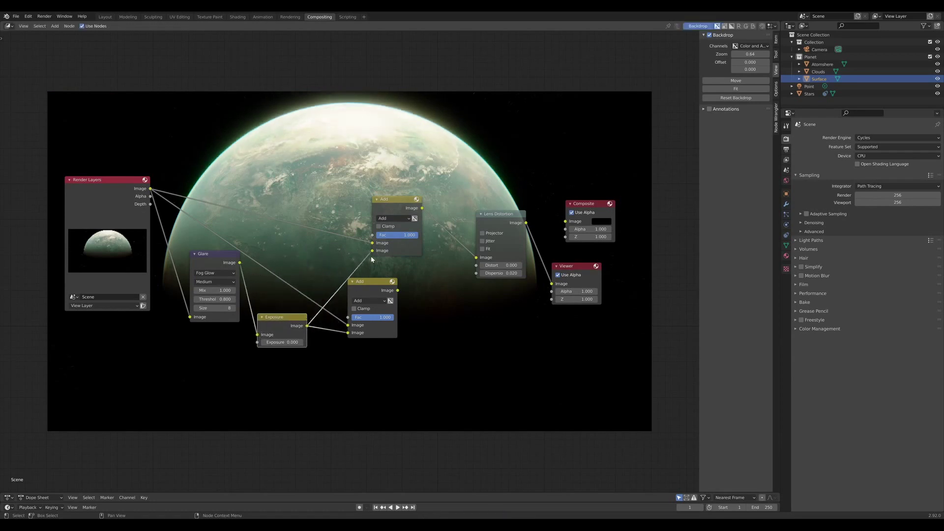
mouse_move(373, 250)
mouse_down()
mouse_move(403, 289)
mouse_move(372, 251)
mouse_move(350, 267)
mouse_move(333, 247)
mouse_up()
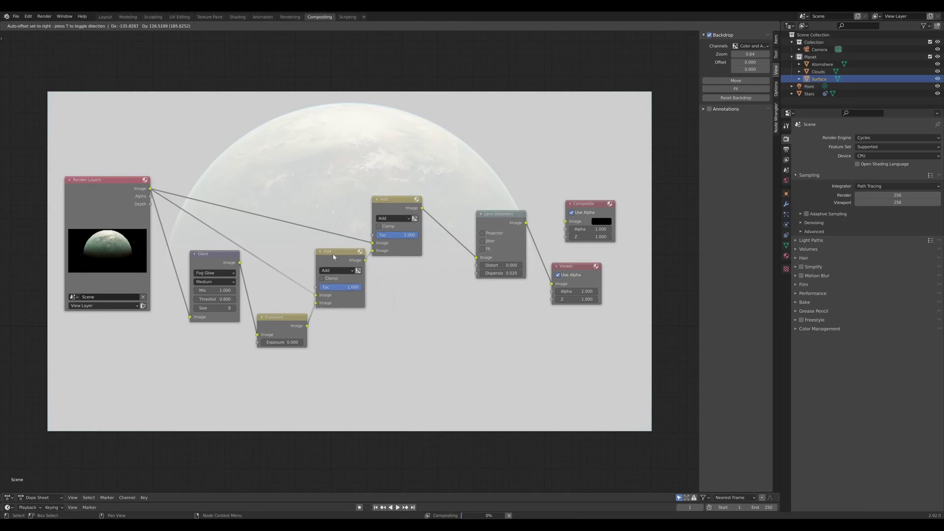
drag(214, 255, 208, 331)
drag(266, 330, 258, 358)
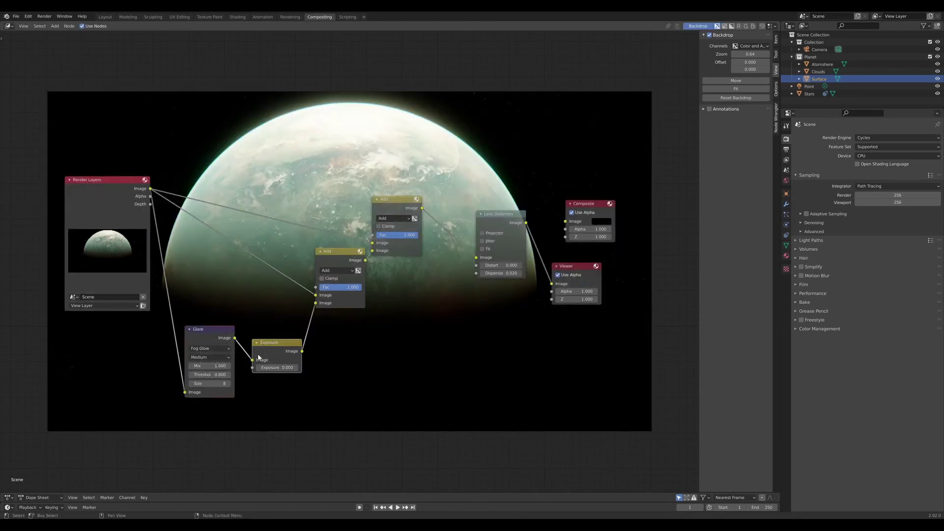
Duplicate Glare and Exposure above the originals, fed by the render image and wired into the Add node
key(shift+d)
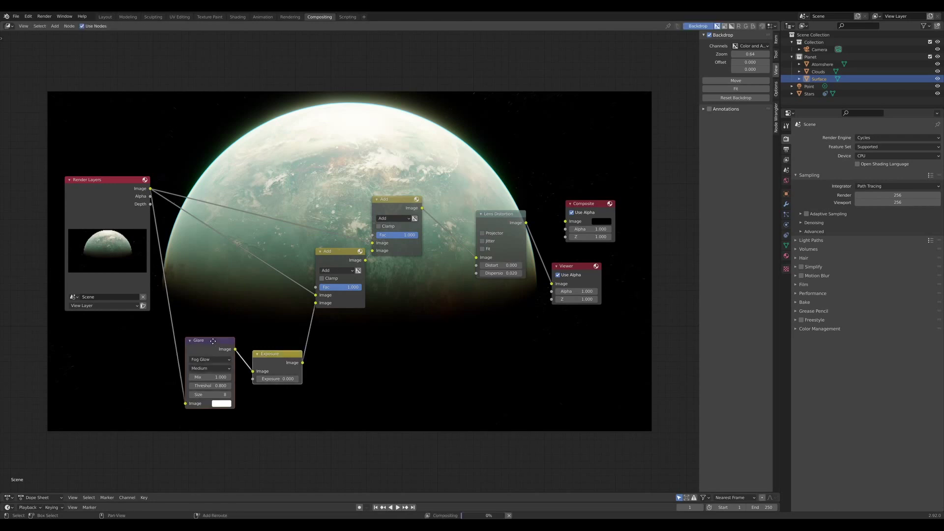
click(213, 259)
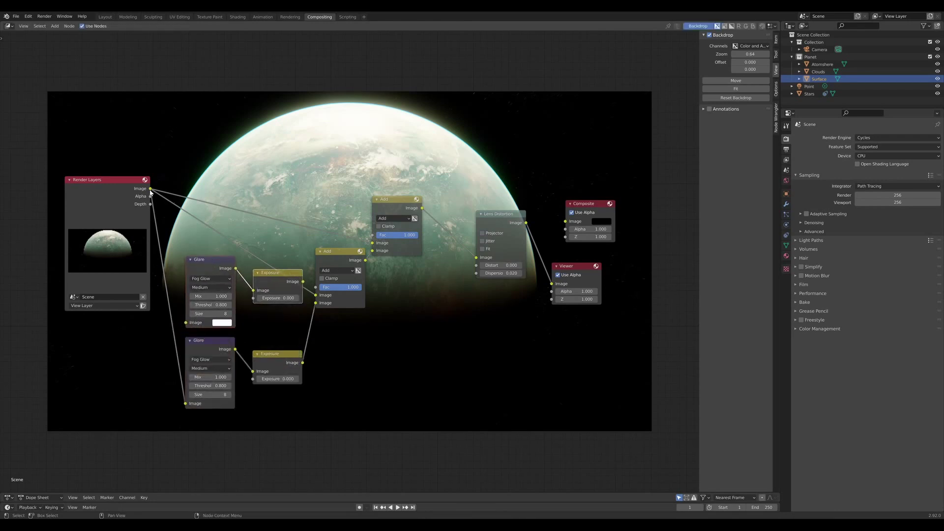
drag(150, 189, 186, 323)
mouse_move(303, 281)
mouse_down()
mouse_move(317, 295)
mouse_move(278, 270)
mouse_up()
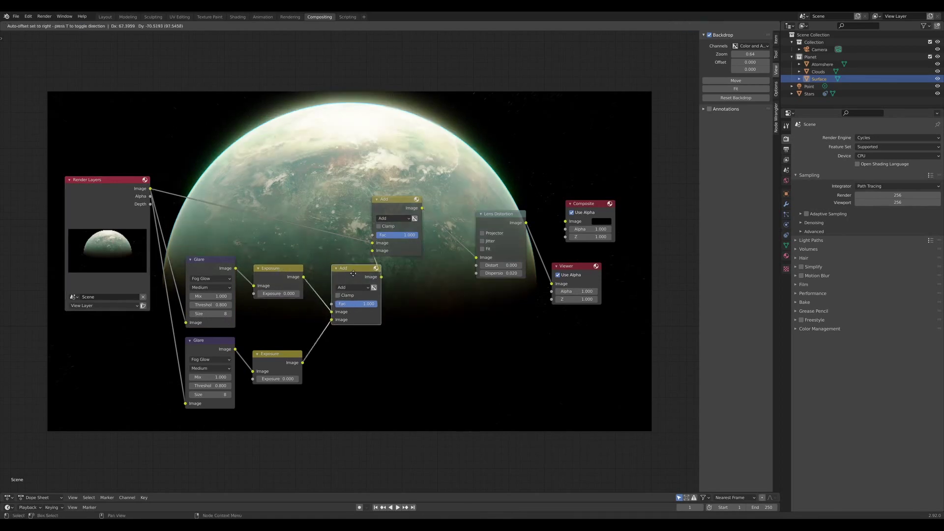
drag(333, 258, 365, 284)
drag(288, 269, 313, 274)
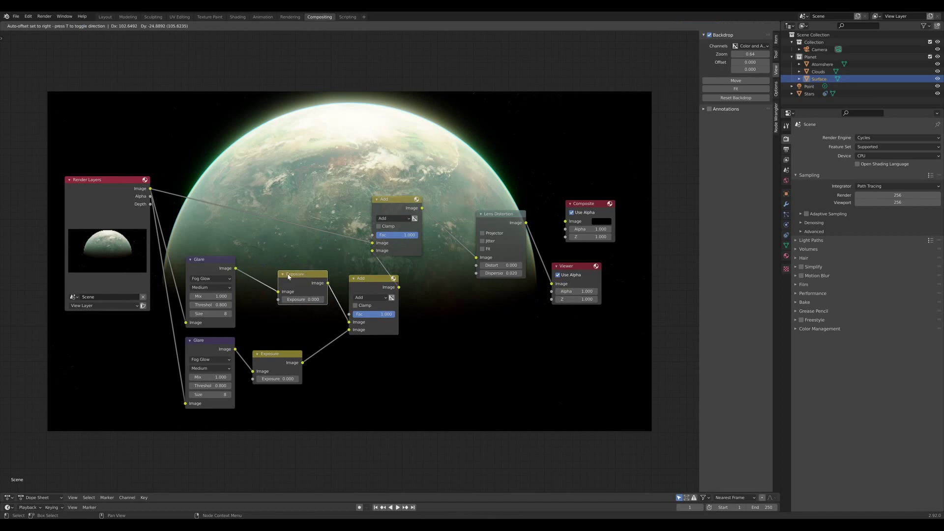
Set the copied Glare to Streaks with threshold 1.0 and preview it in the Viewer
click(212, 279)
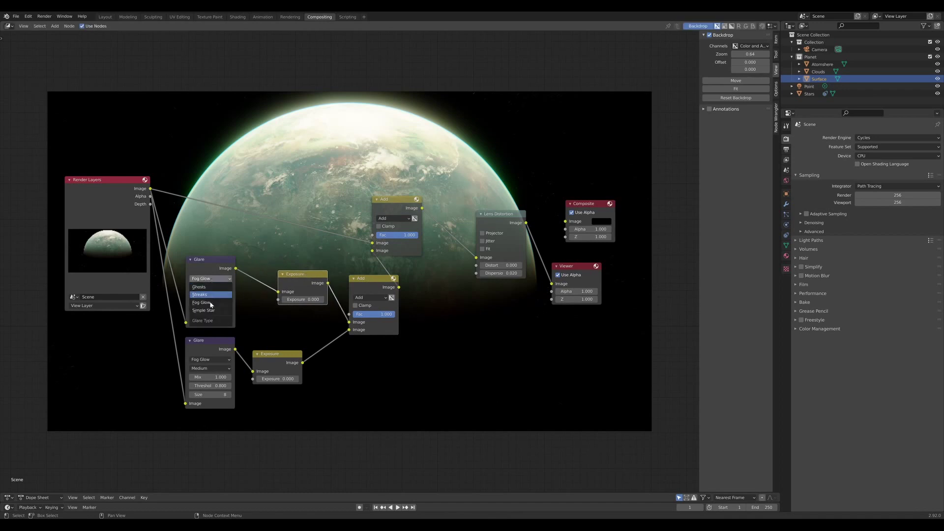
click(212, 294)
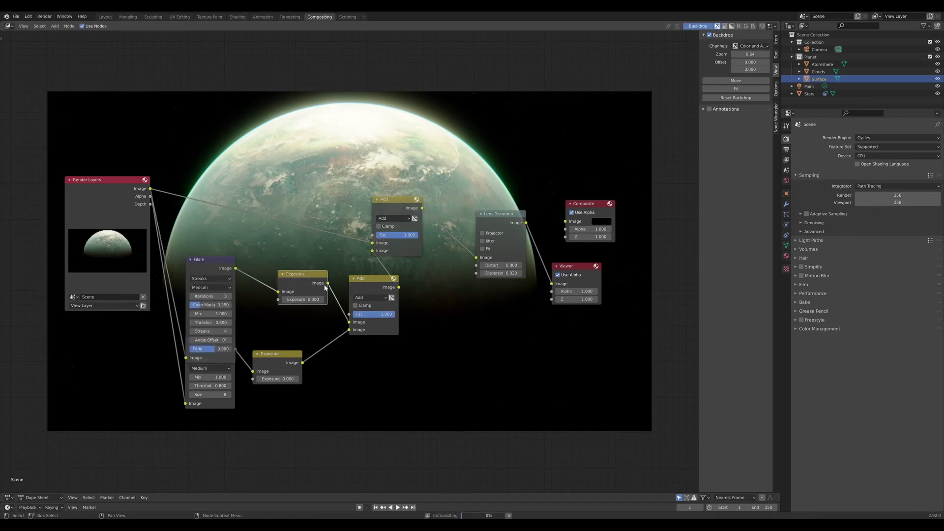
drag(327, 282, 553, 286)
scroll(174, 323, up, 3)
double_click(241, 318)
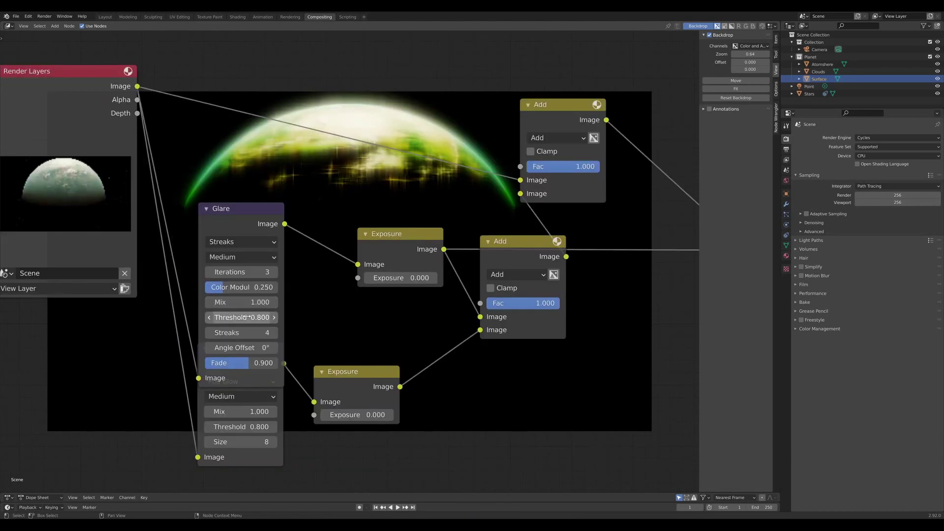
text(0.8)
key(BackSpace)
key(BackSpace)
key(BackSpace)
text(1)
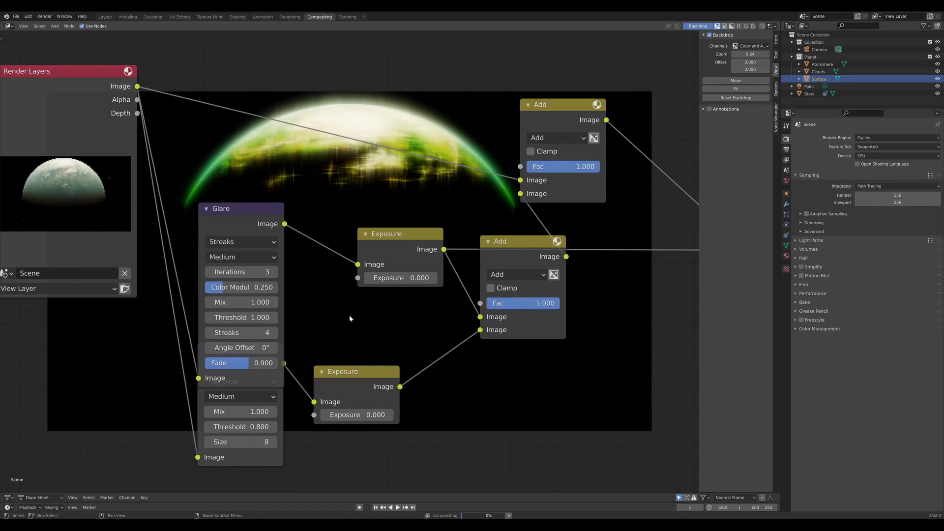
key(Return)
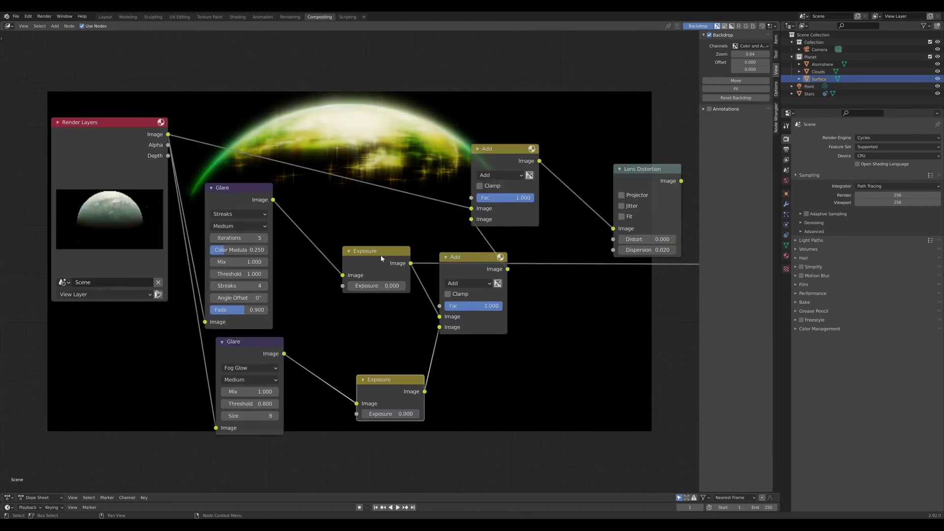
Insert a Blur node on the link between the Streaks Glare and its Exposure
drag(381, 257, 395, 285)
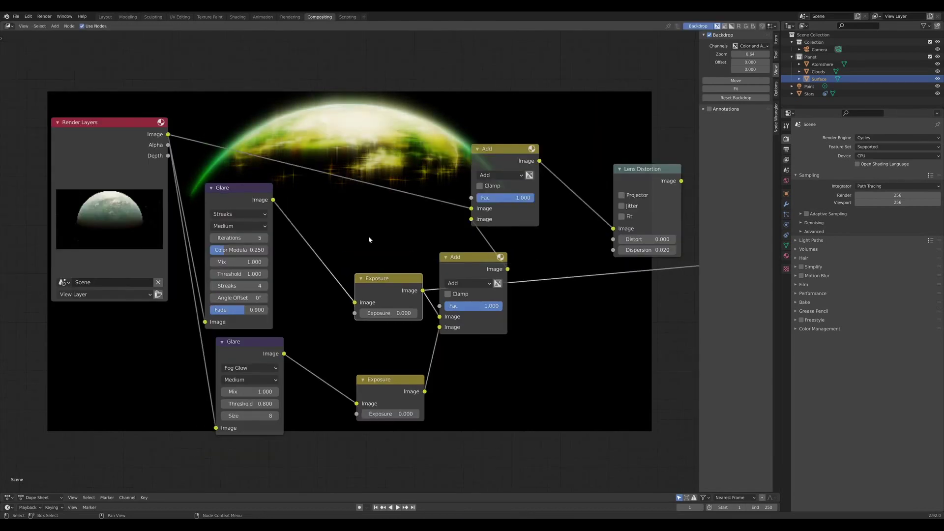
key(shift+a)
text(blur)
key(Return)
click(323, 223)
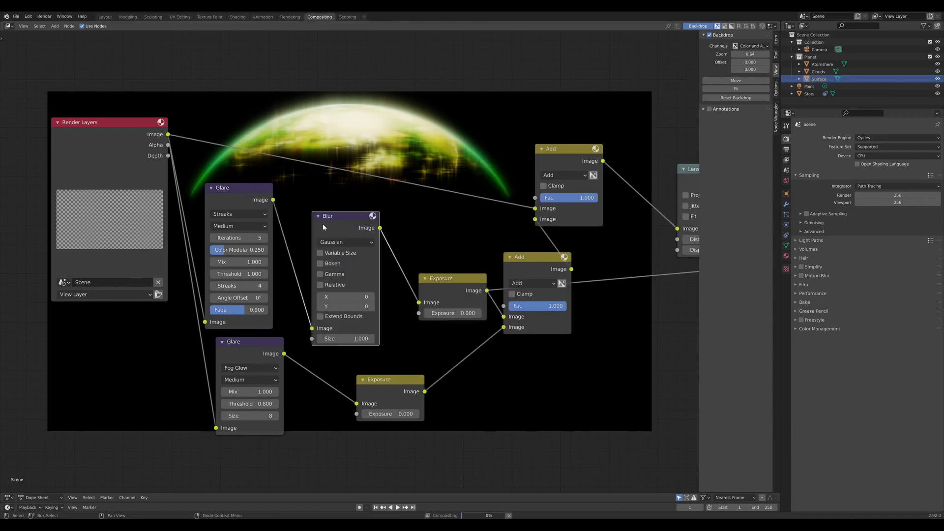
drag(358, 220, 368, 217)
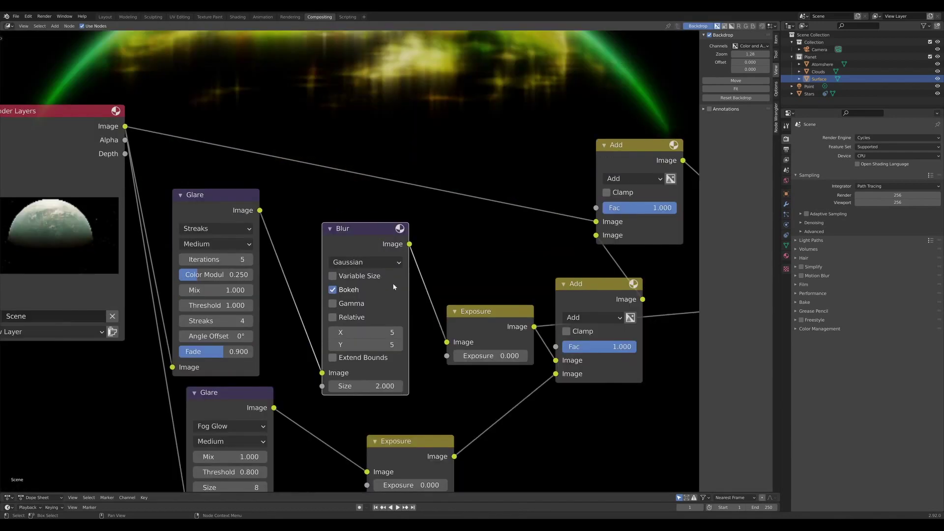
Set the Blur X, Y and Size to 1
click(368, 333)
text(1)
key(Tab)
text(1)
key(Tab)
text(1)
key(Return)
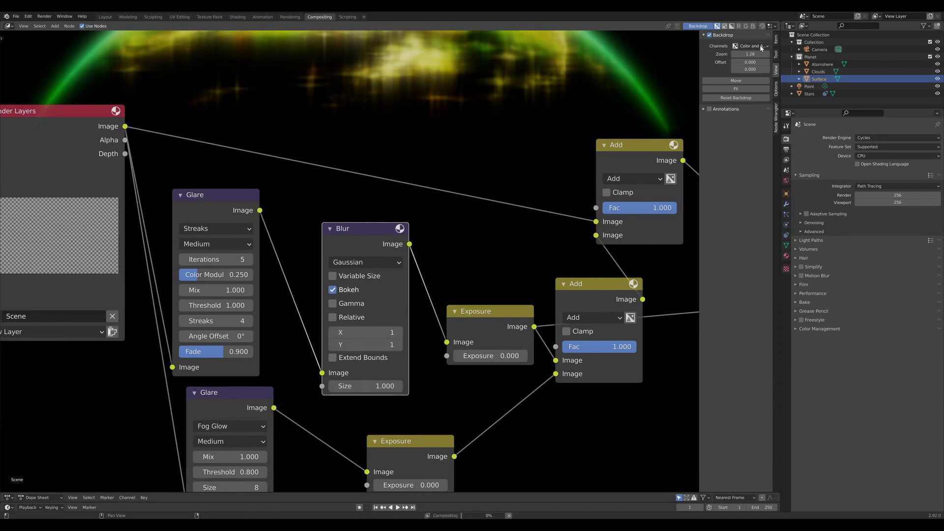
Fit the backdrop and move Lens Distortion off the Composite node
drag(753, 54, 732, 56)
scroll(561, 148, down, 3)
middle_drag(694, 165, 552, 182)
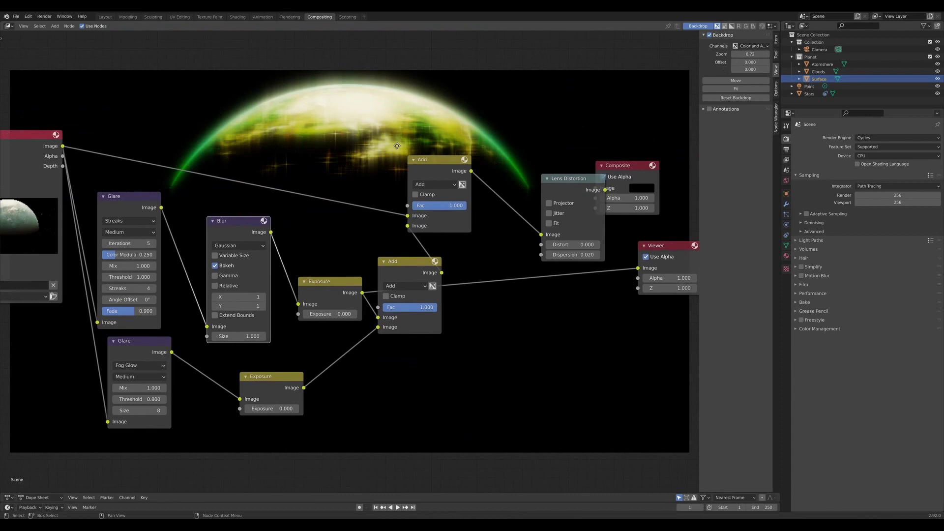
mouse_move(553, 176)
mouse_down()
mouse_move(508, 167)
mouse_move(632, 267)
mouse_up()
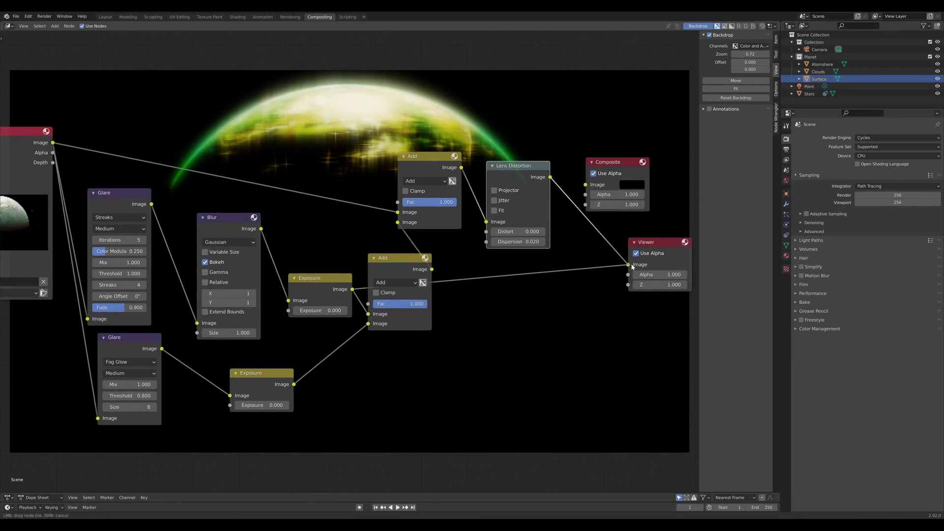
Feed Lens Distortion to the Viewer, lower both Exposure nodes to -0.200 and Dispersion to 0.010
middle_drag(292, 292, 349, 309)
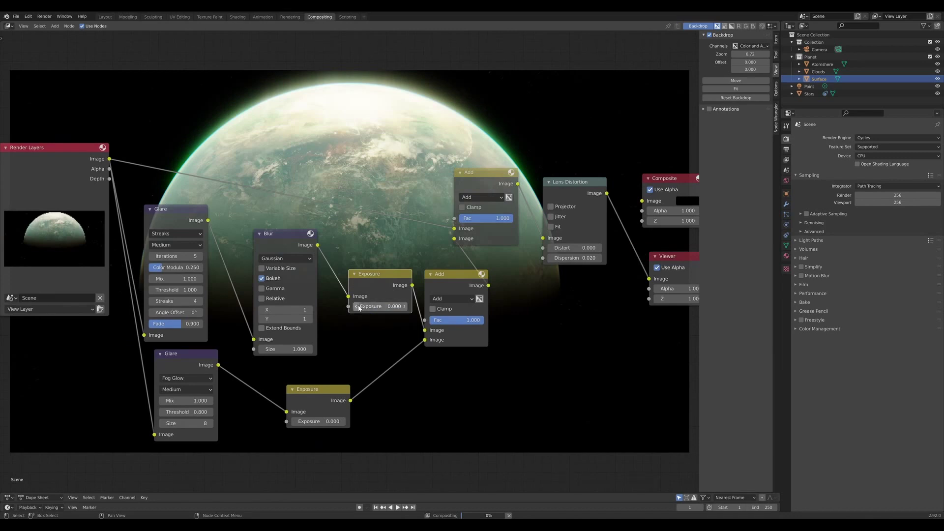
click(357, 307)
click(358, 307)
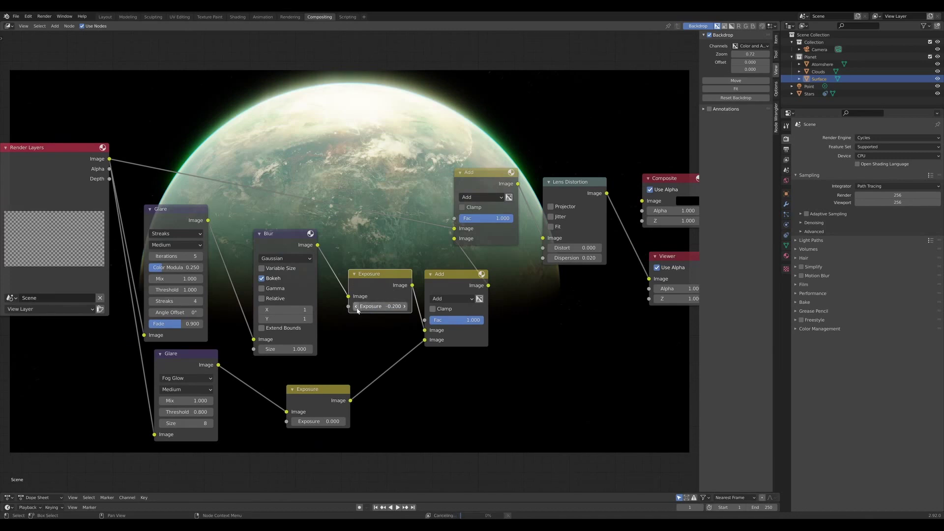
click(295, 421)
click(295, 422)
double_click(574, 257)
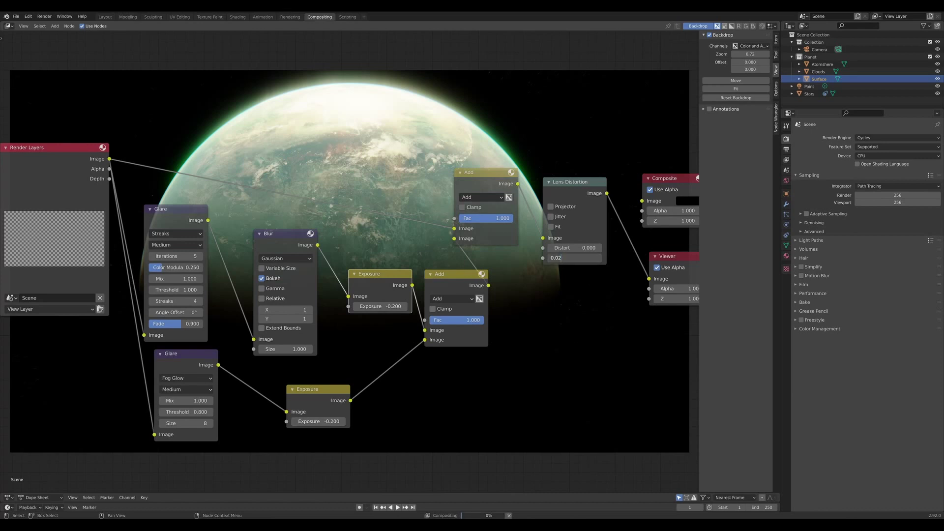
text(0.01)
key(Return)
scroll(491, 189, down, 2)
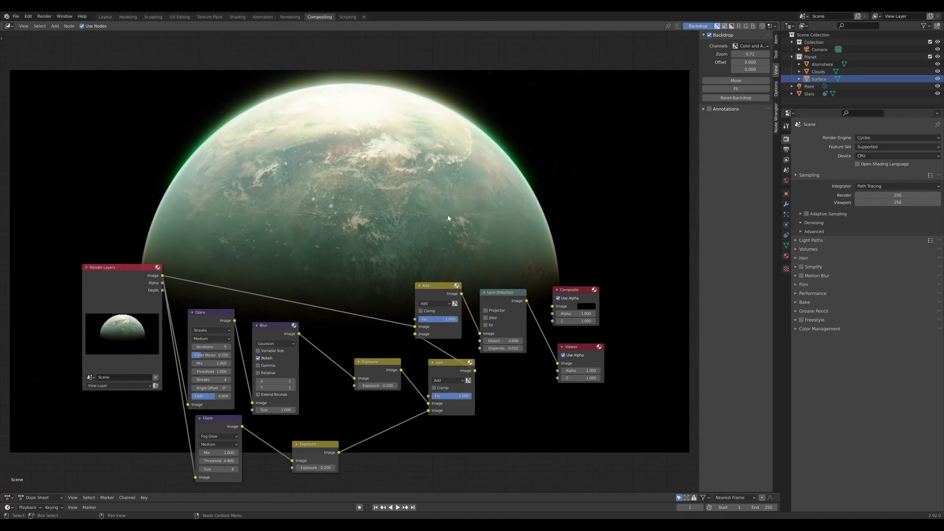
scroll(337, 334, up, 2)
Drop a Hue Saturation Value node on the Blur–Exposure link with saturation 0.3
key(shift+a)
text(set)
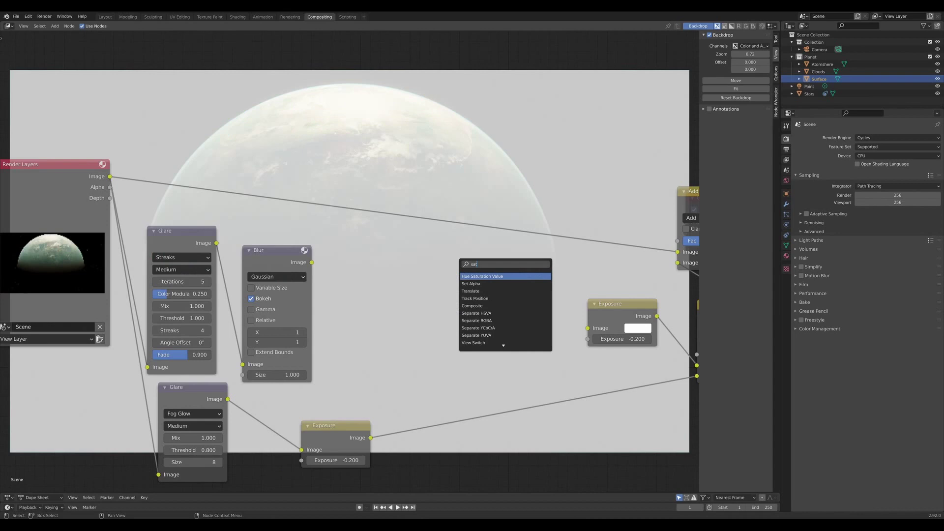
key(Return)
click(459, 262)
drag(459, 263, 425, 252)
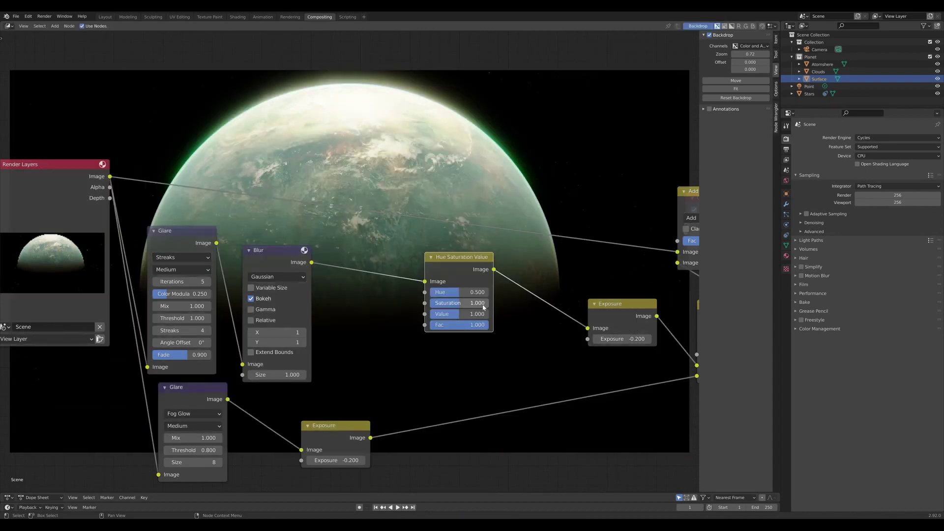
double_click(457, 302)
text(0.3)
key(Return)
scroll(332, 152, down, 3)
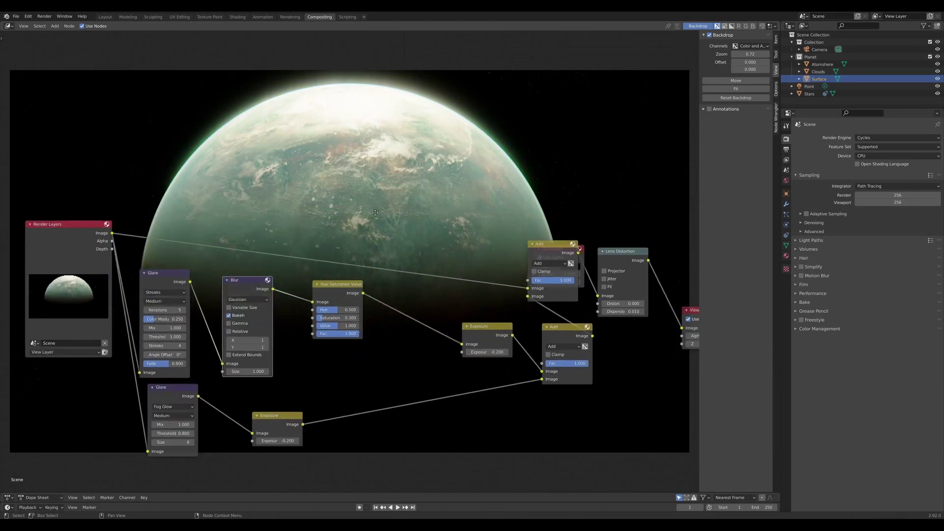
Raise the Hue Saturation Value node's saturation to 0.5
mouse_move(374, 213)
middle_down()
mouse_move(343, 192)
mouse_move(378, 220)
middle_up()
scroll(377, 219, up, 3)
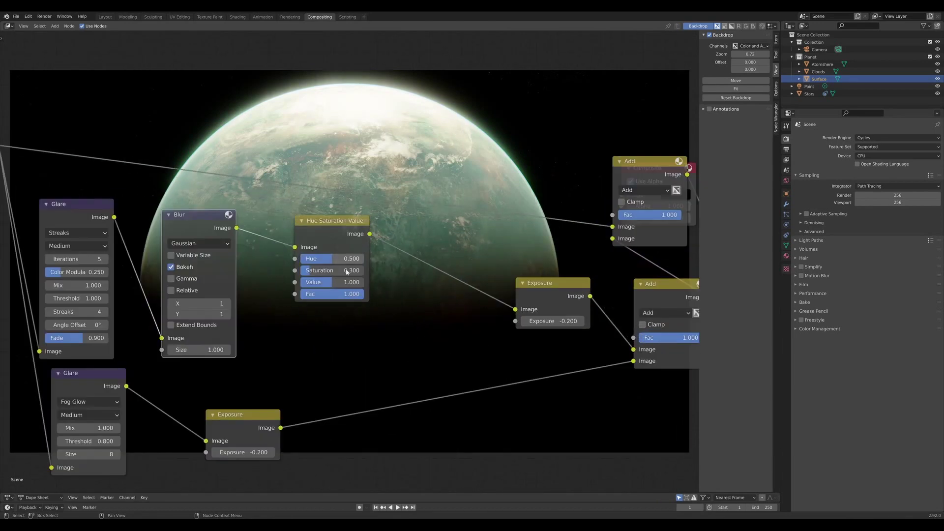
double_click(347, 271)
text(0.5)
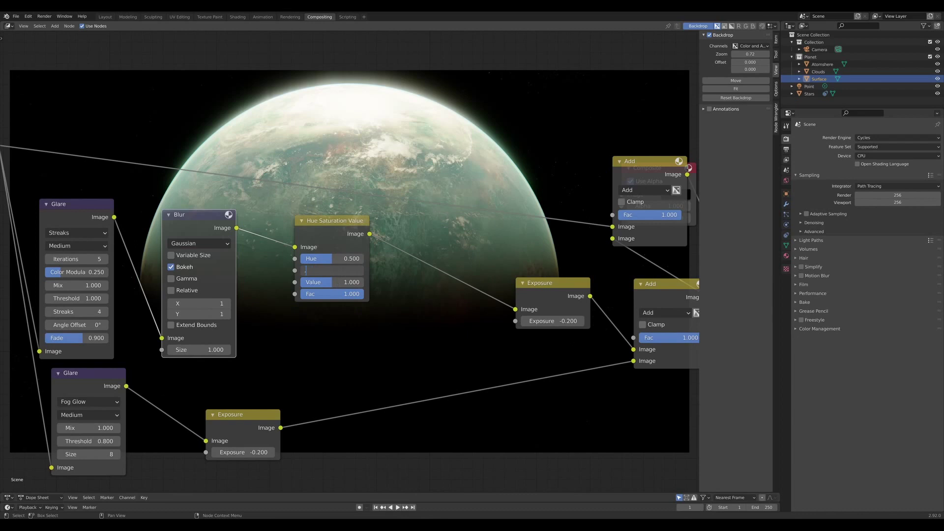
key(Return)
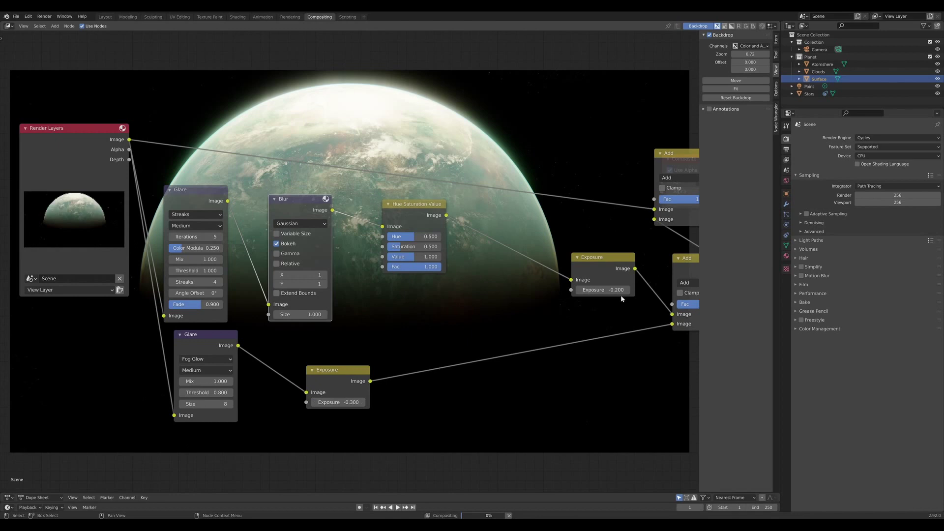
key(Home)
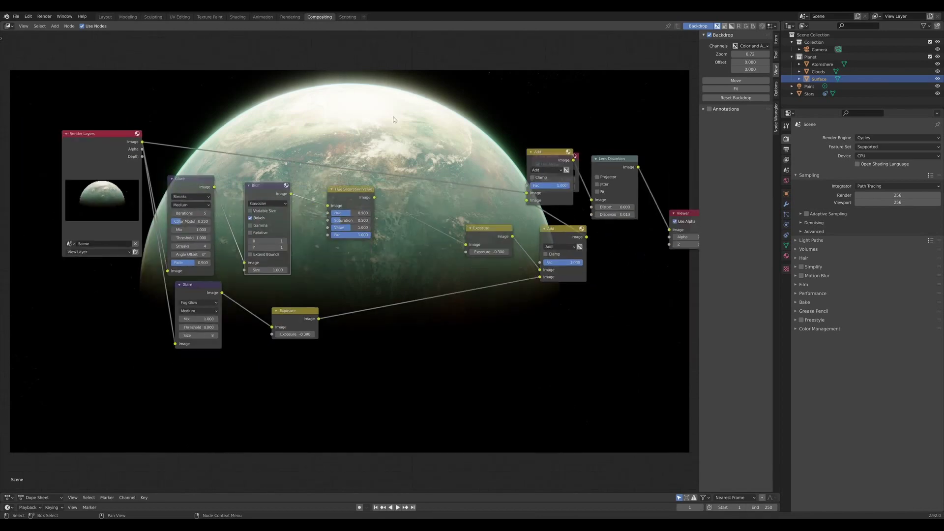